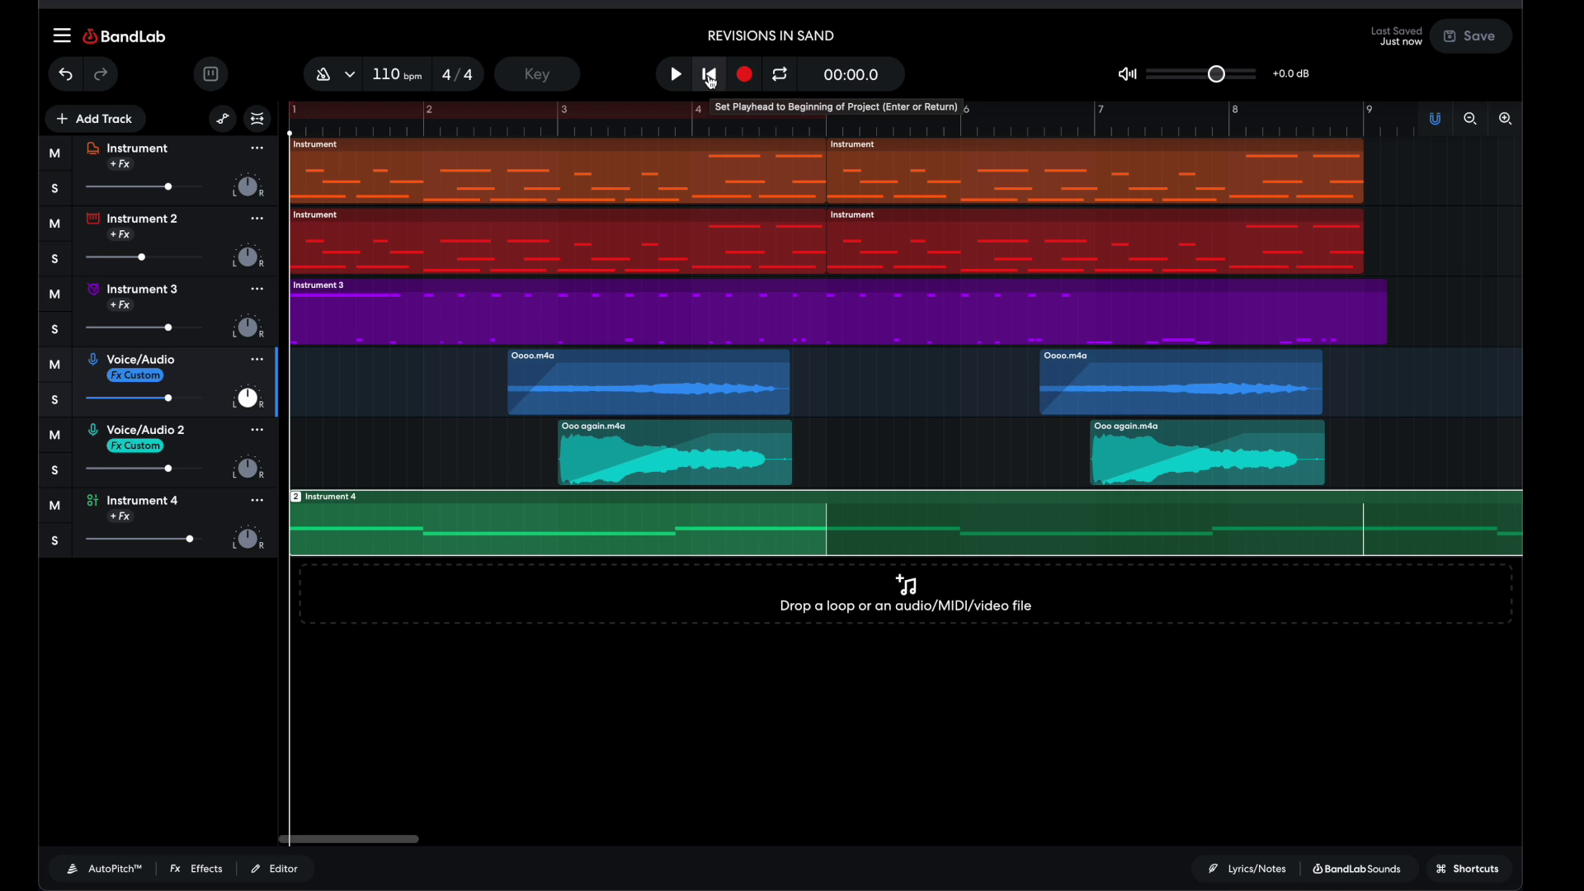
Play the opening of the REVISIONS IN SAND project and stop playback
left_click(678, 76)
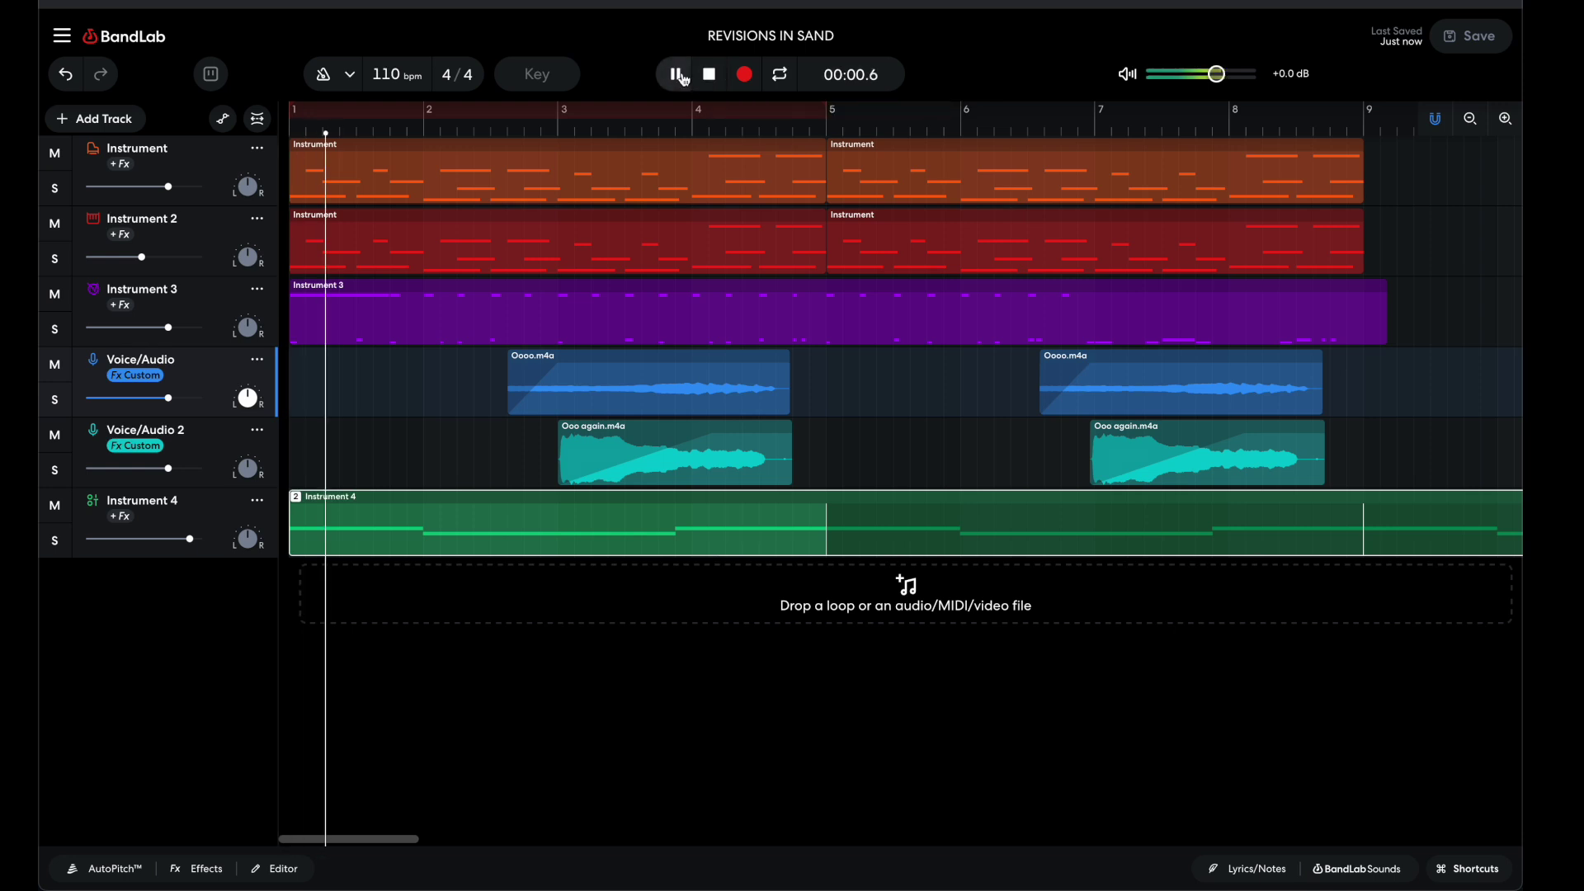
left_click(702, 76)
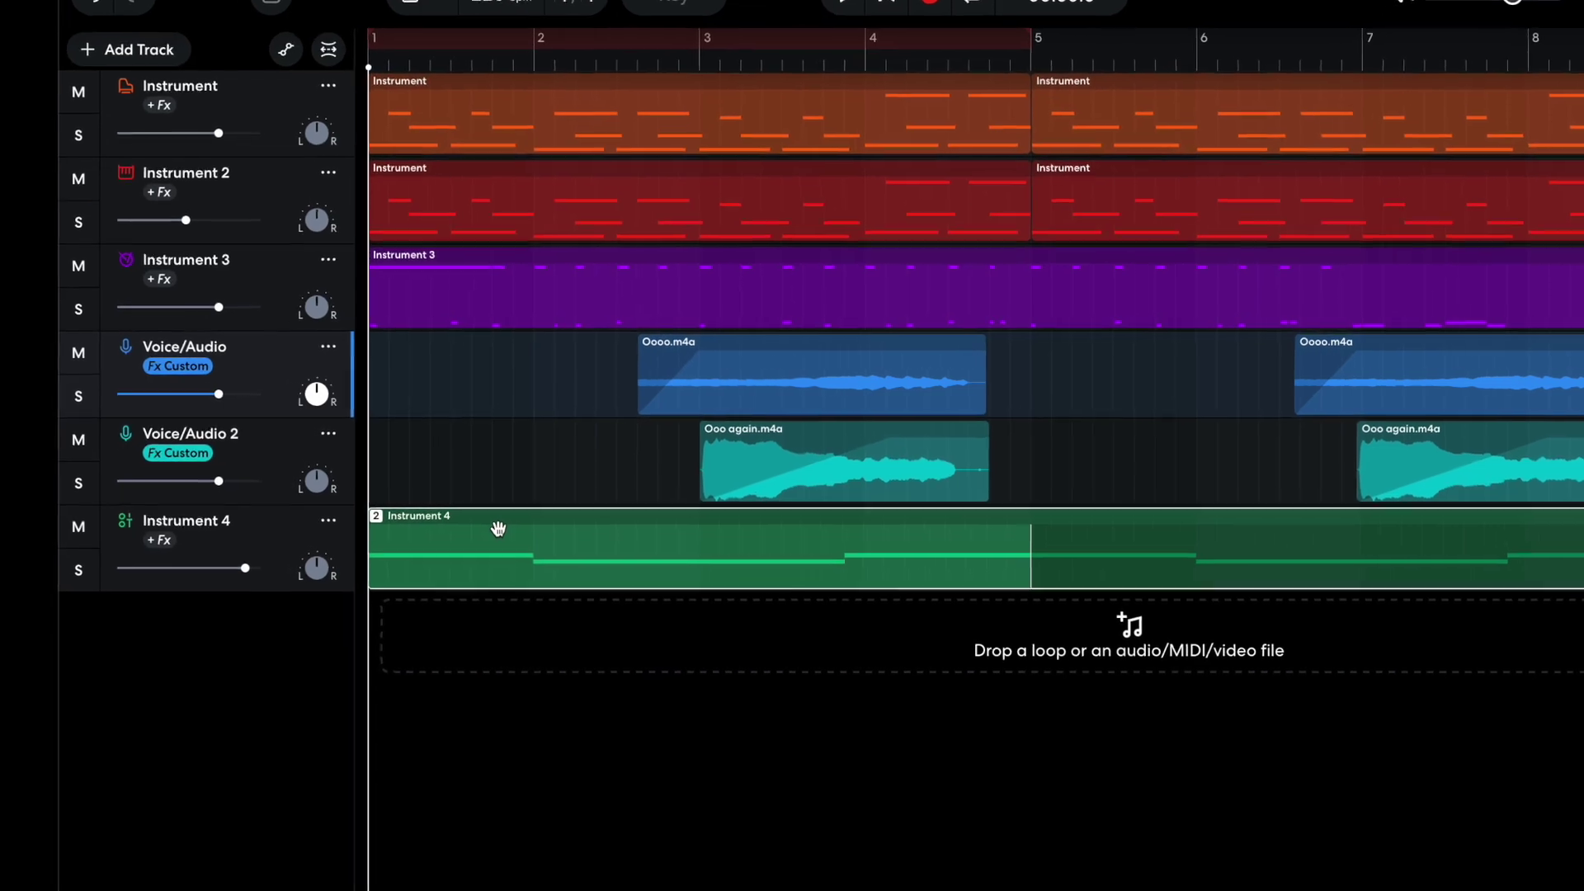
Audition the Instrument 4 track in solo, release the solo, and toggle the mute on the voice tracks on and off
left_click(69, 557)
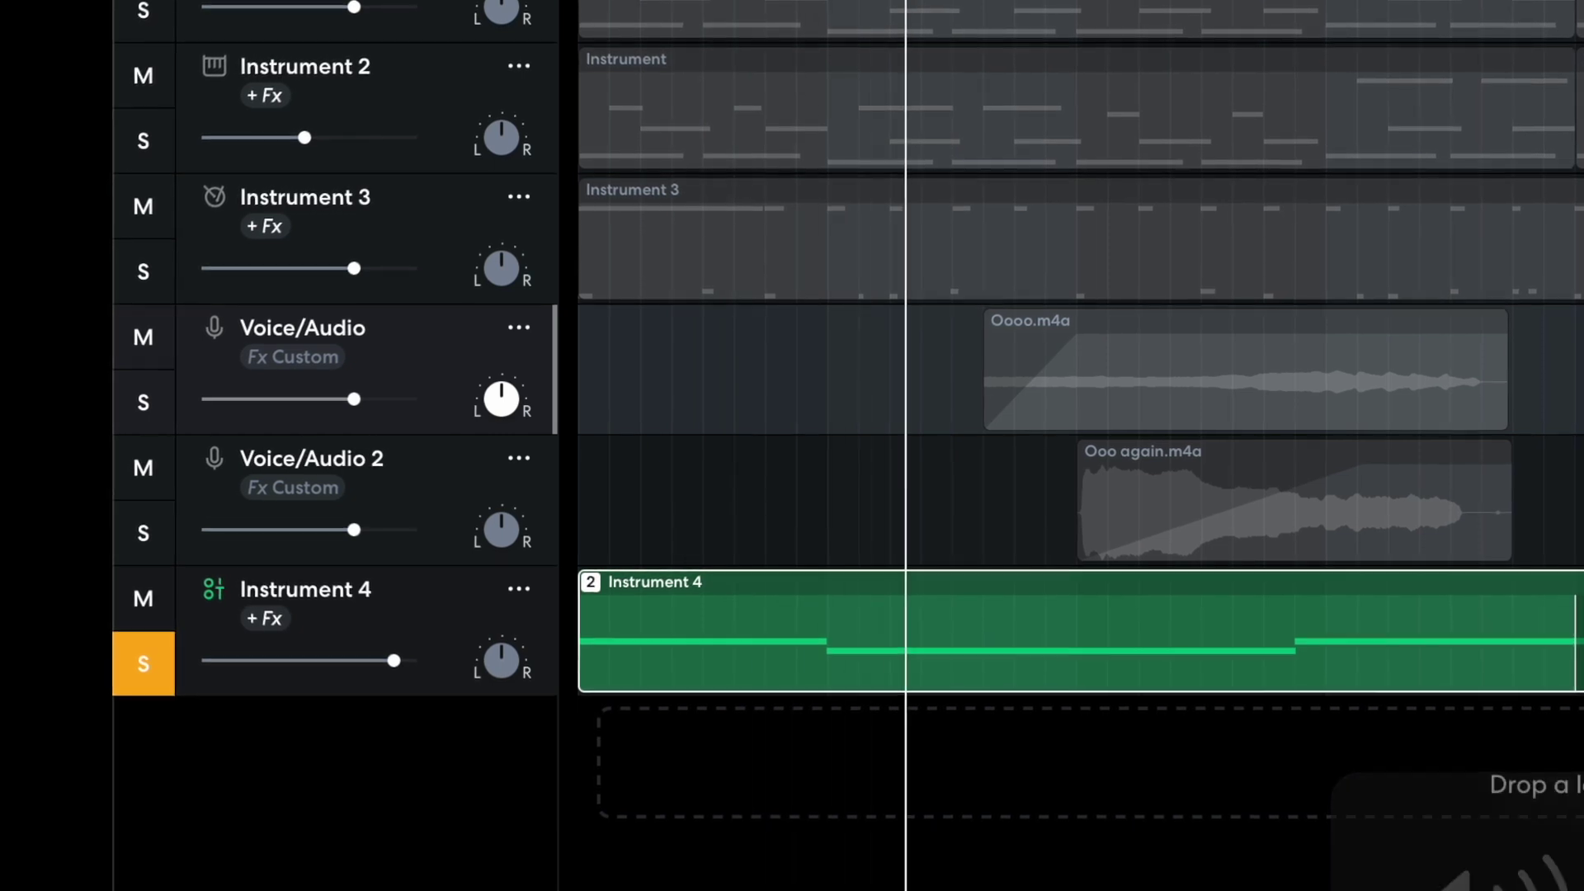
key("space")
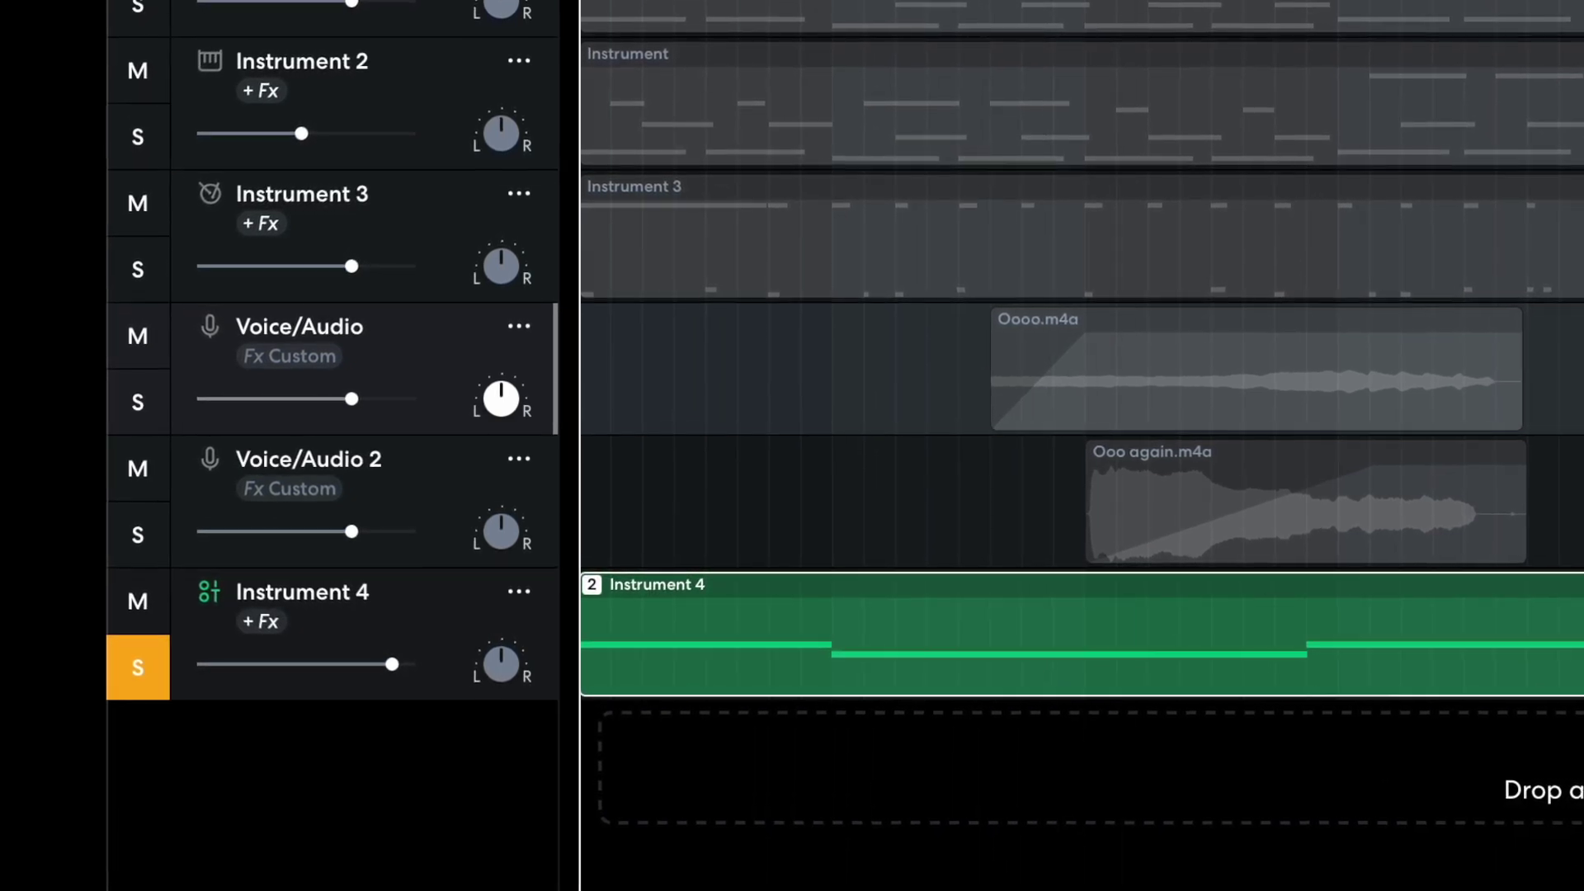
left_click(120, 676)
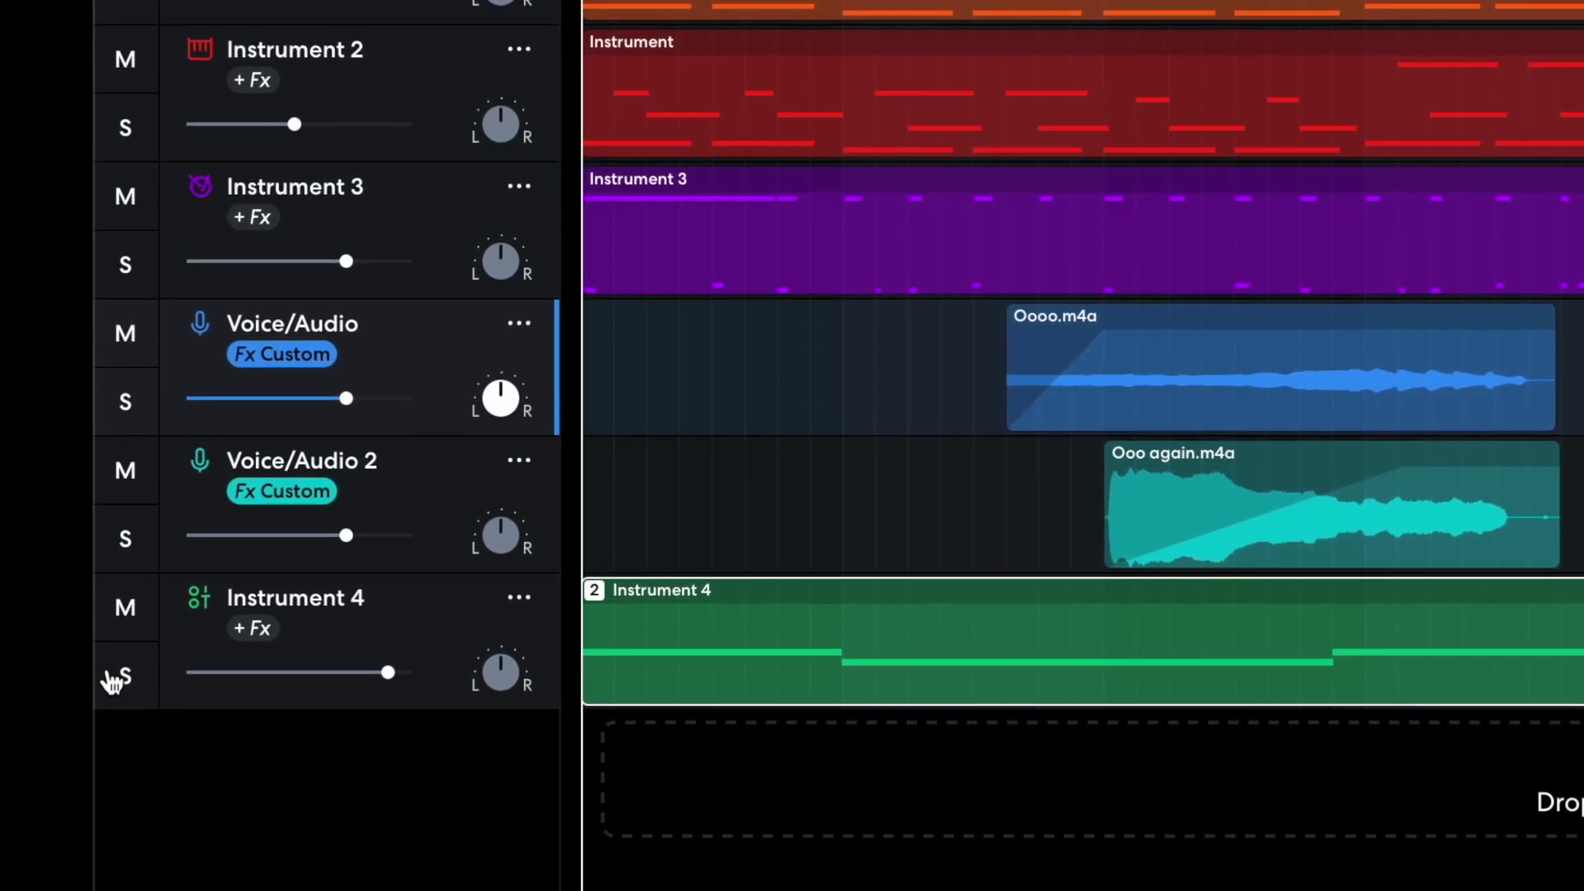
left_click(117, 348)
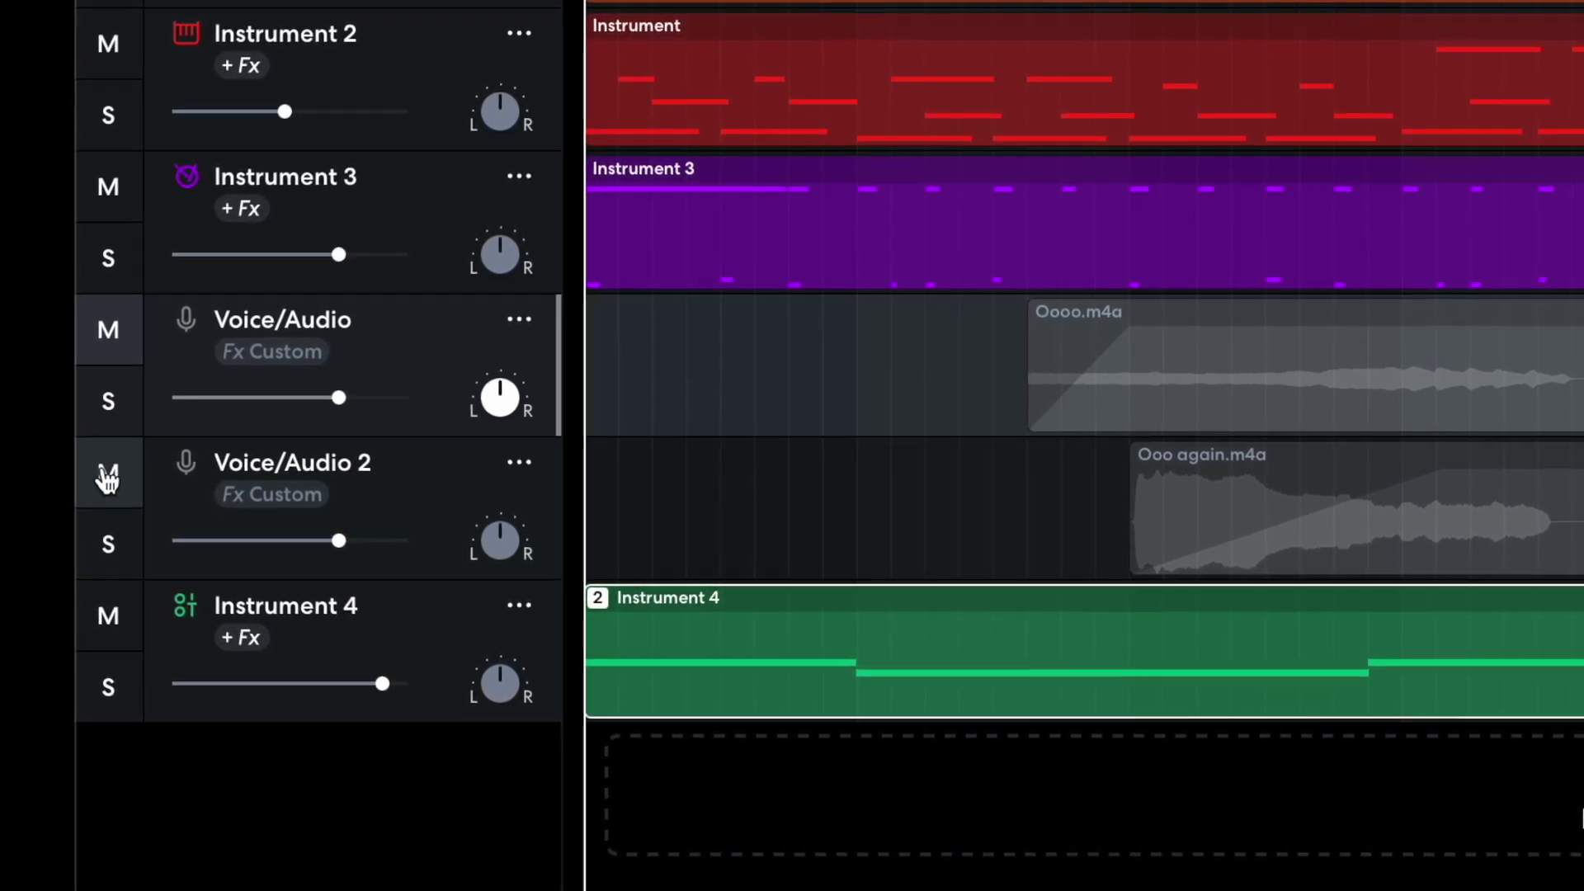
left_click(116, 346)
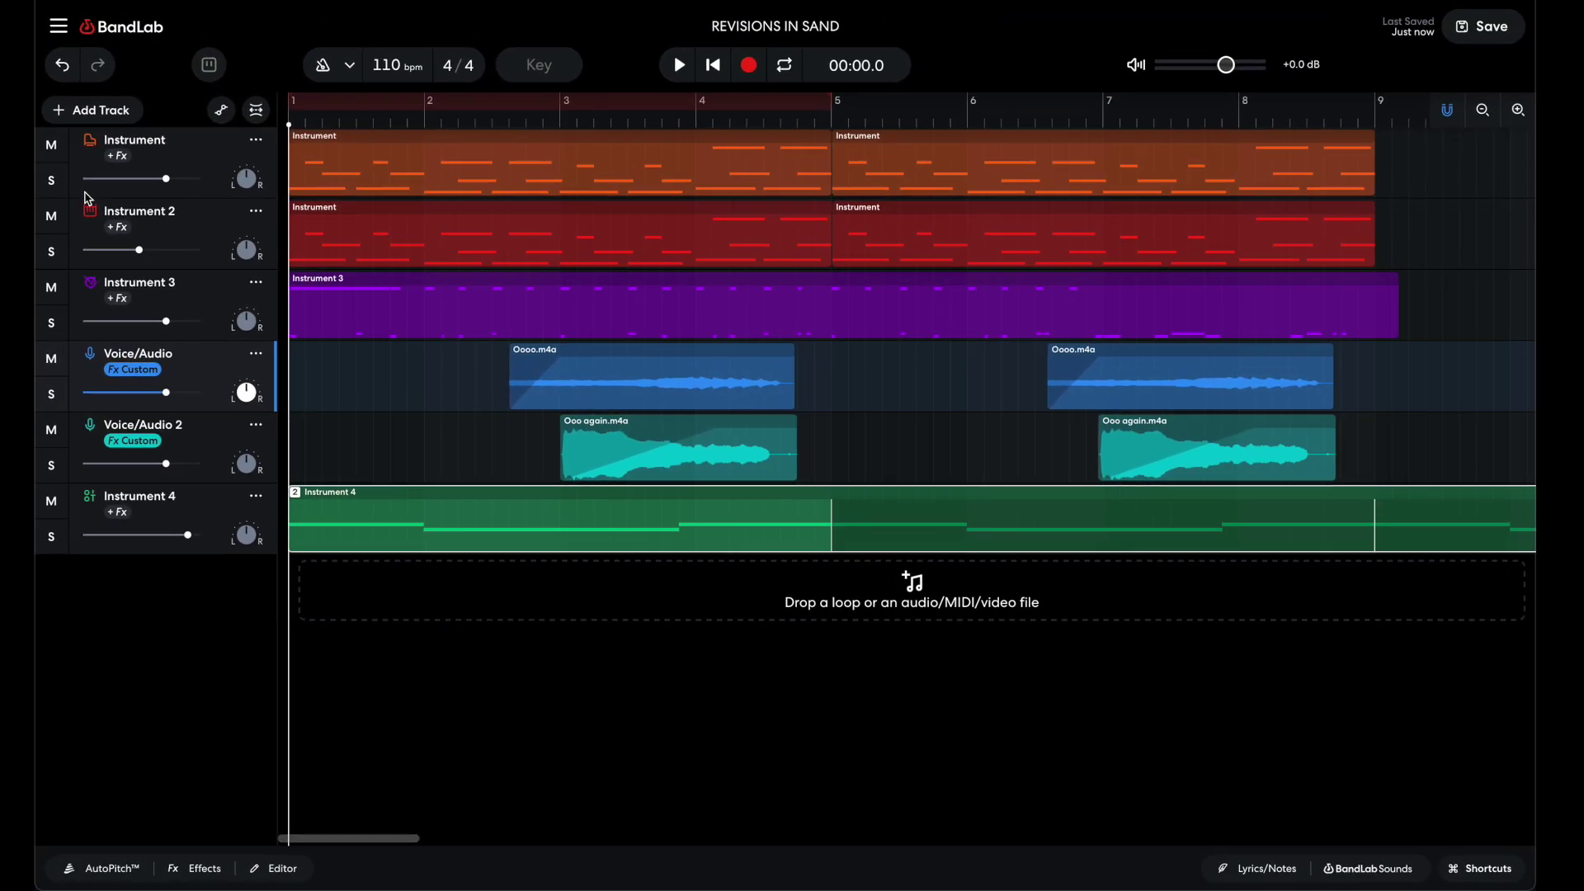
Examine the sound settings of the Instrument, Instrument 2 and Instrument 3 tracks one after another
left_click(90, 148)
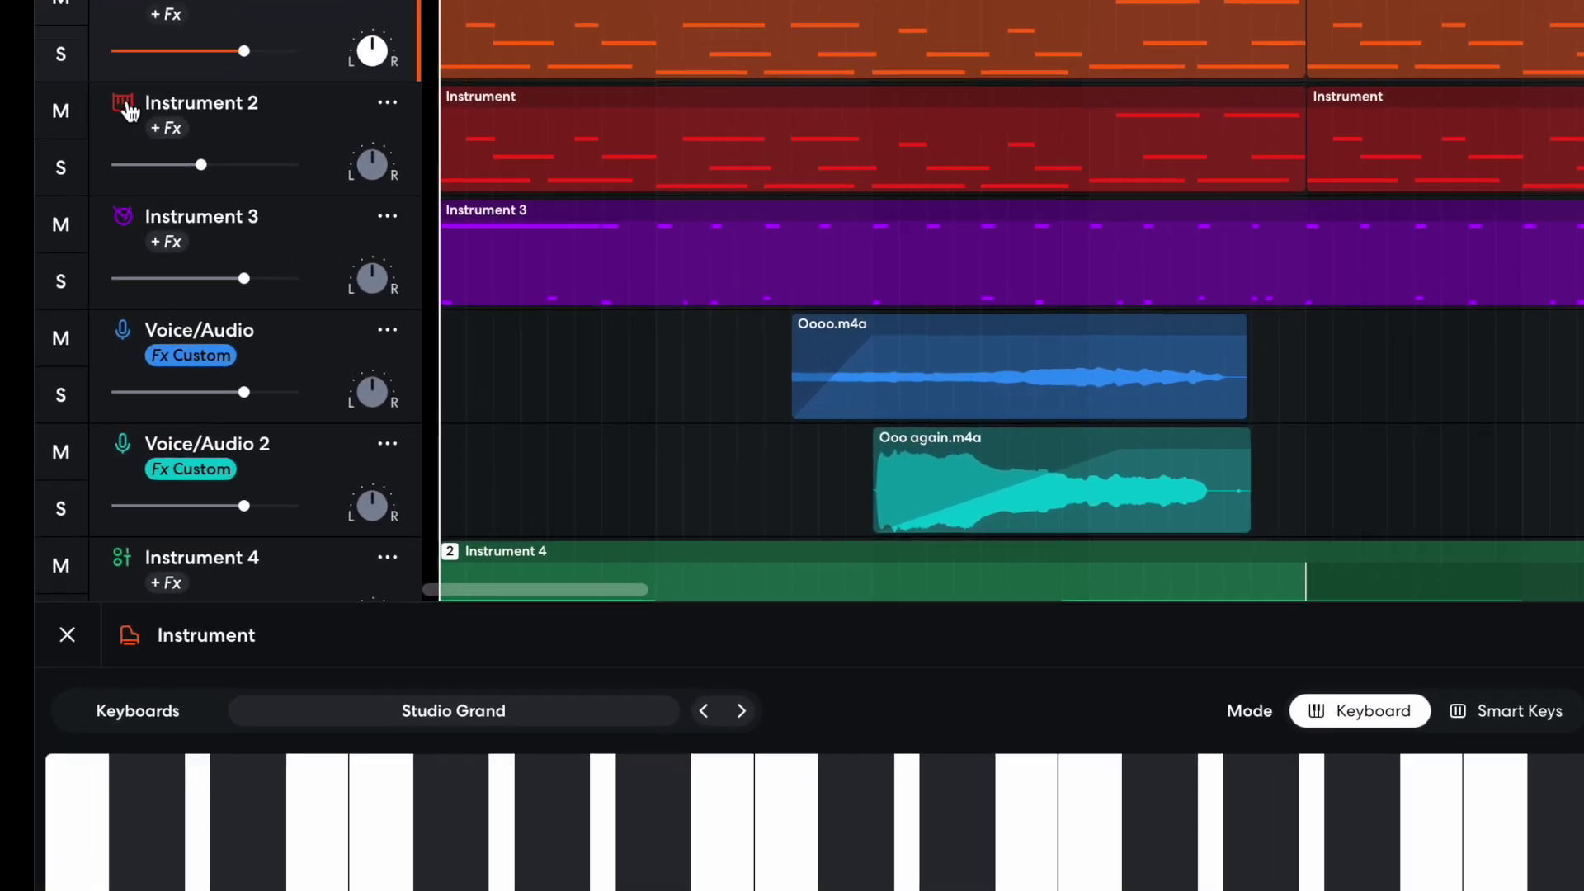
left_click(89, 211)
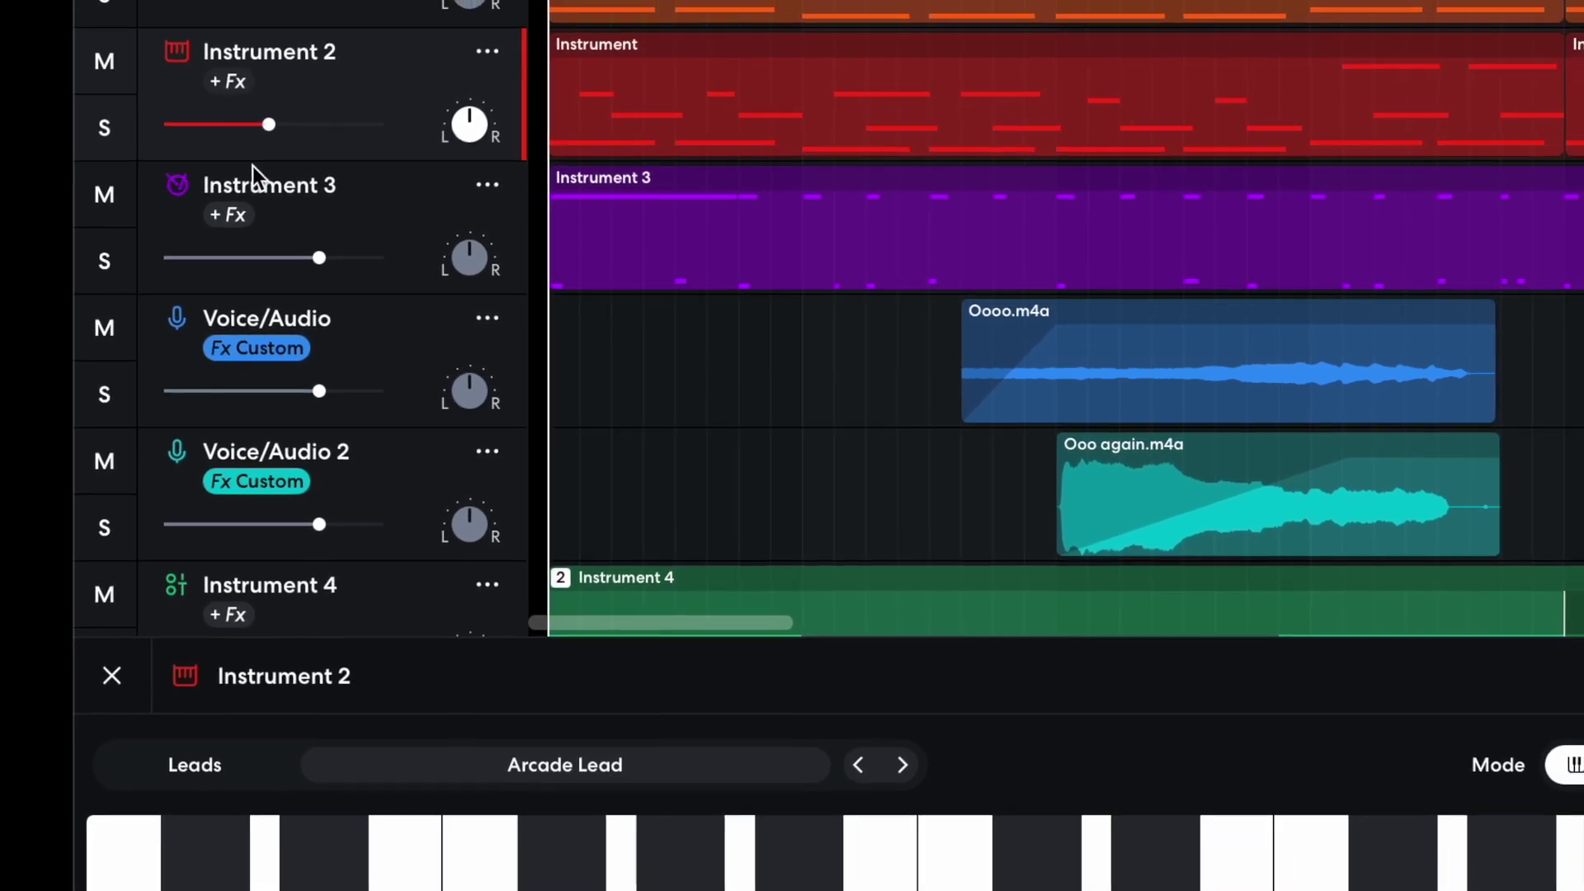
left_click(199, 199)
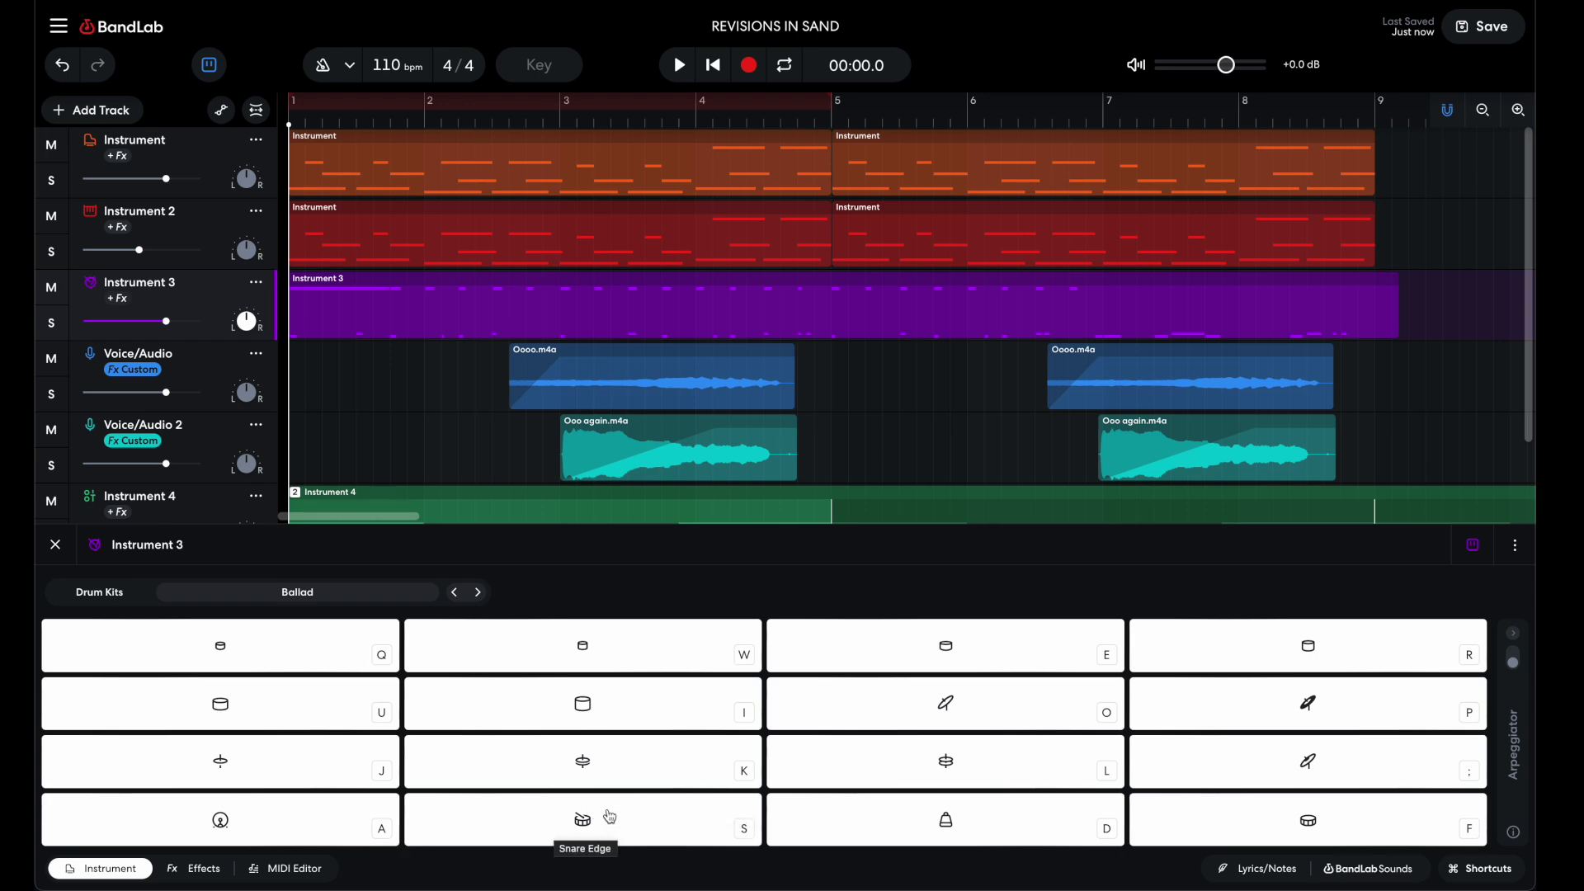
Set the input of the Voice/Audio track to External Microphone
left_click(99, 365)
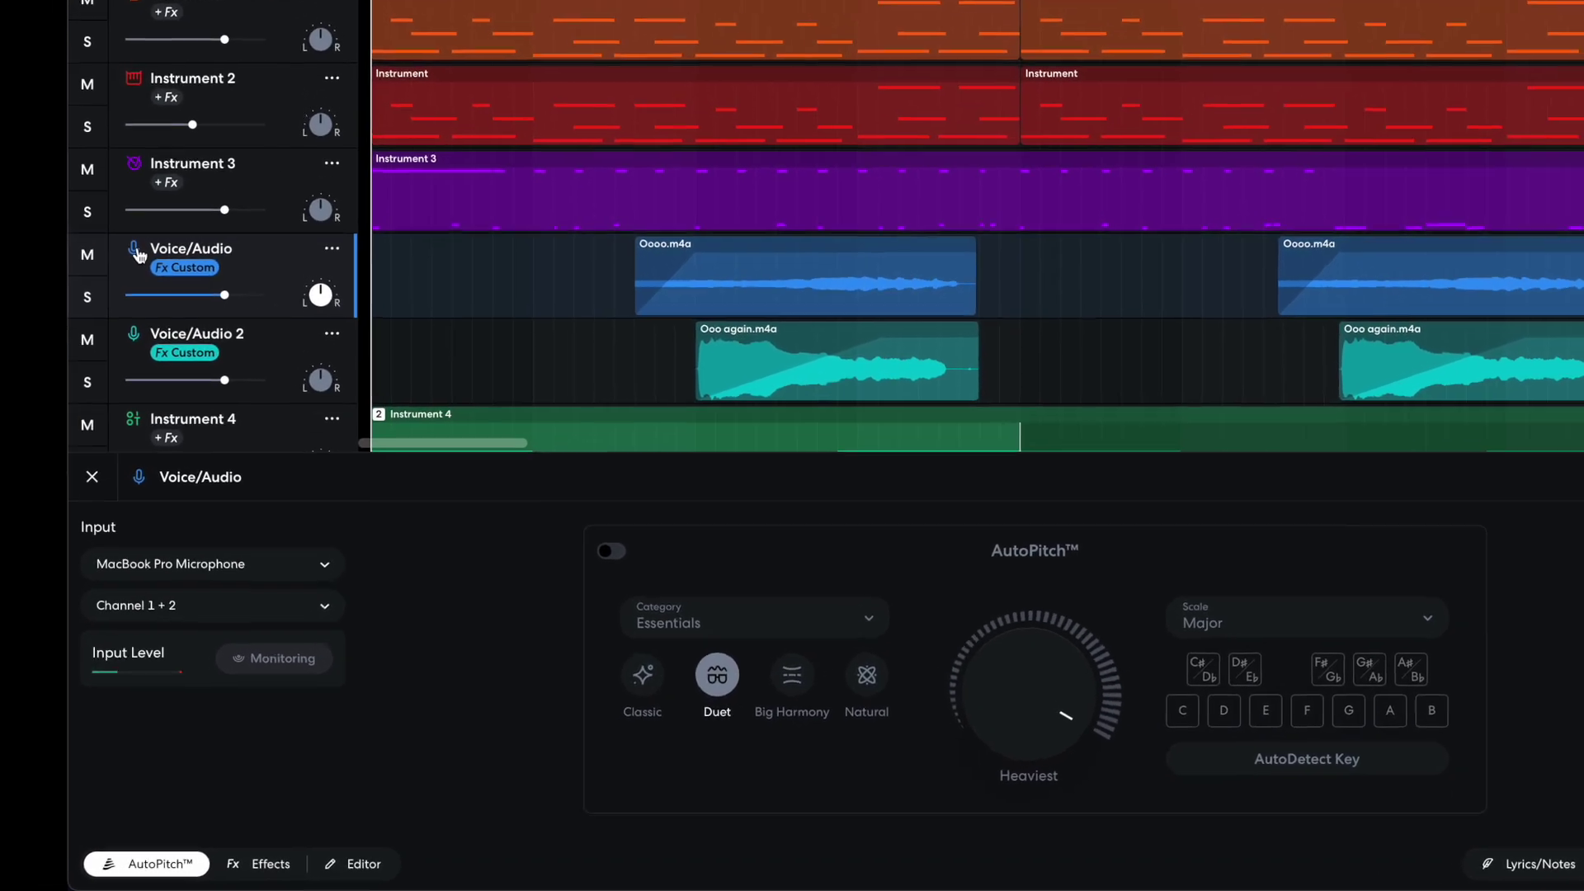
left_click(259, 568)
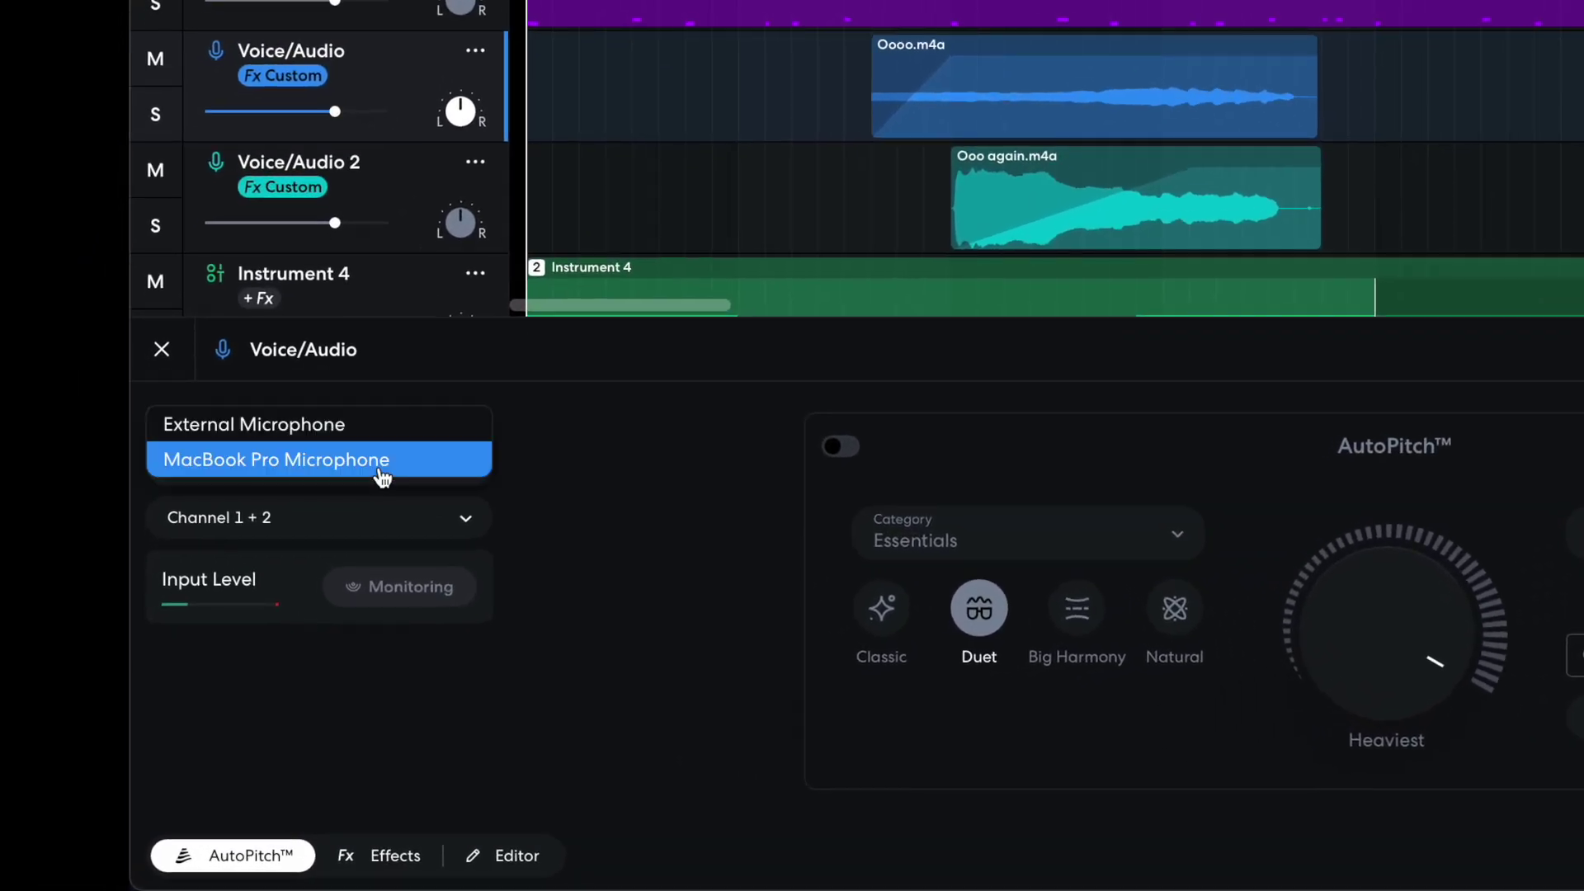
left_click(379, 427)
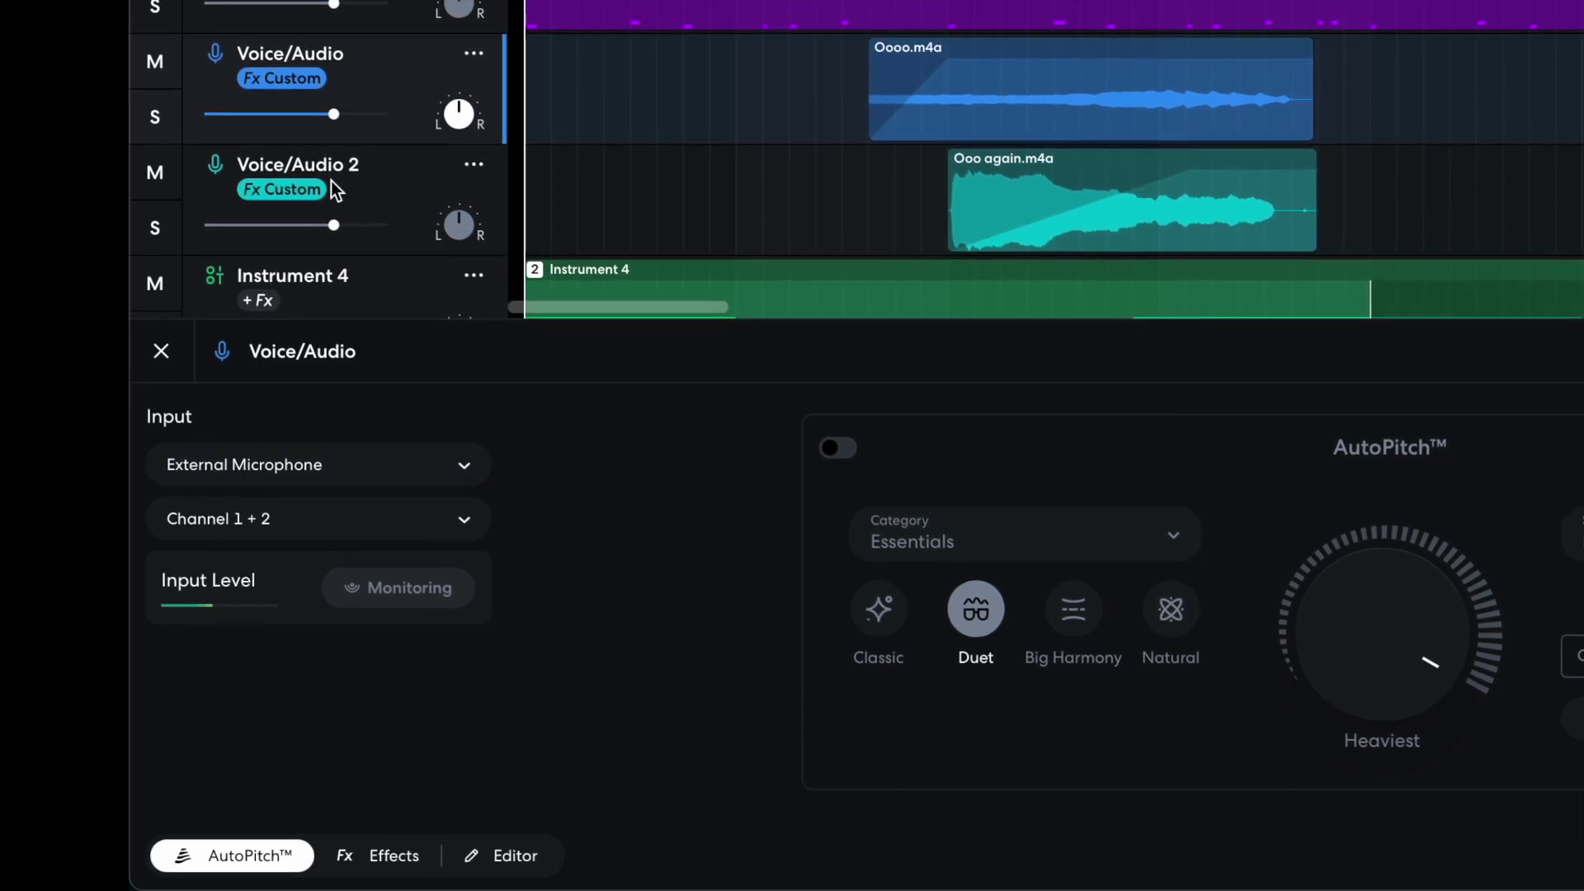
Remove the Filter Echo + effect from the Voice/Audio 2 track and add the same effect again
left_click(219, 176)
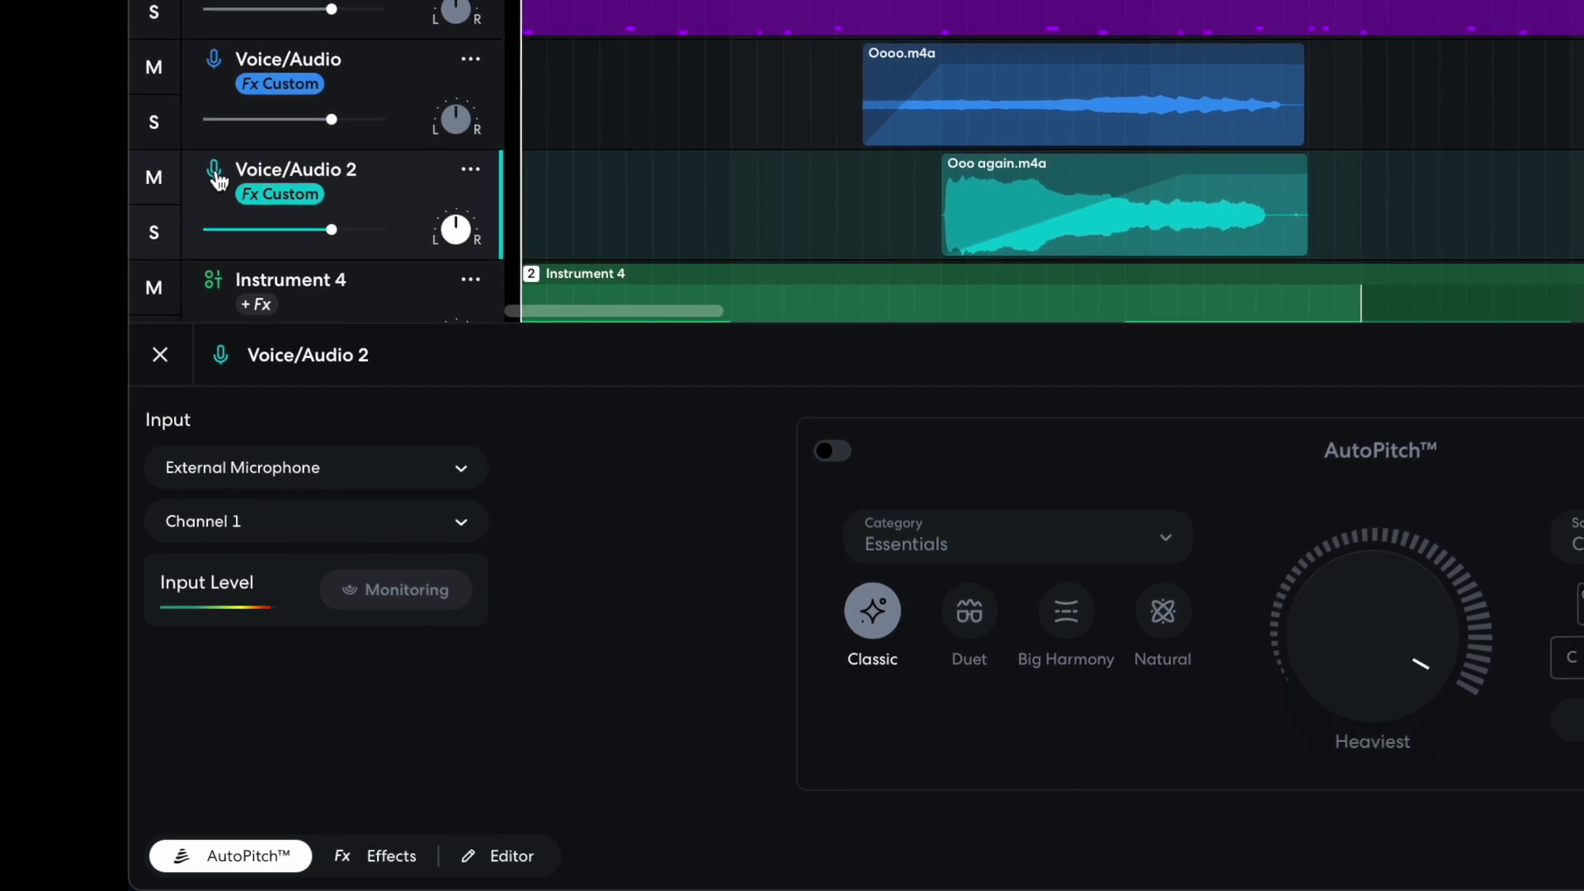
left_click(388, 858)
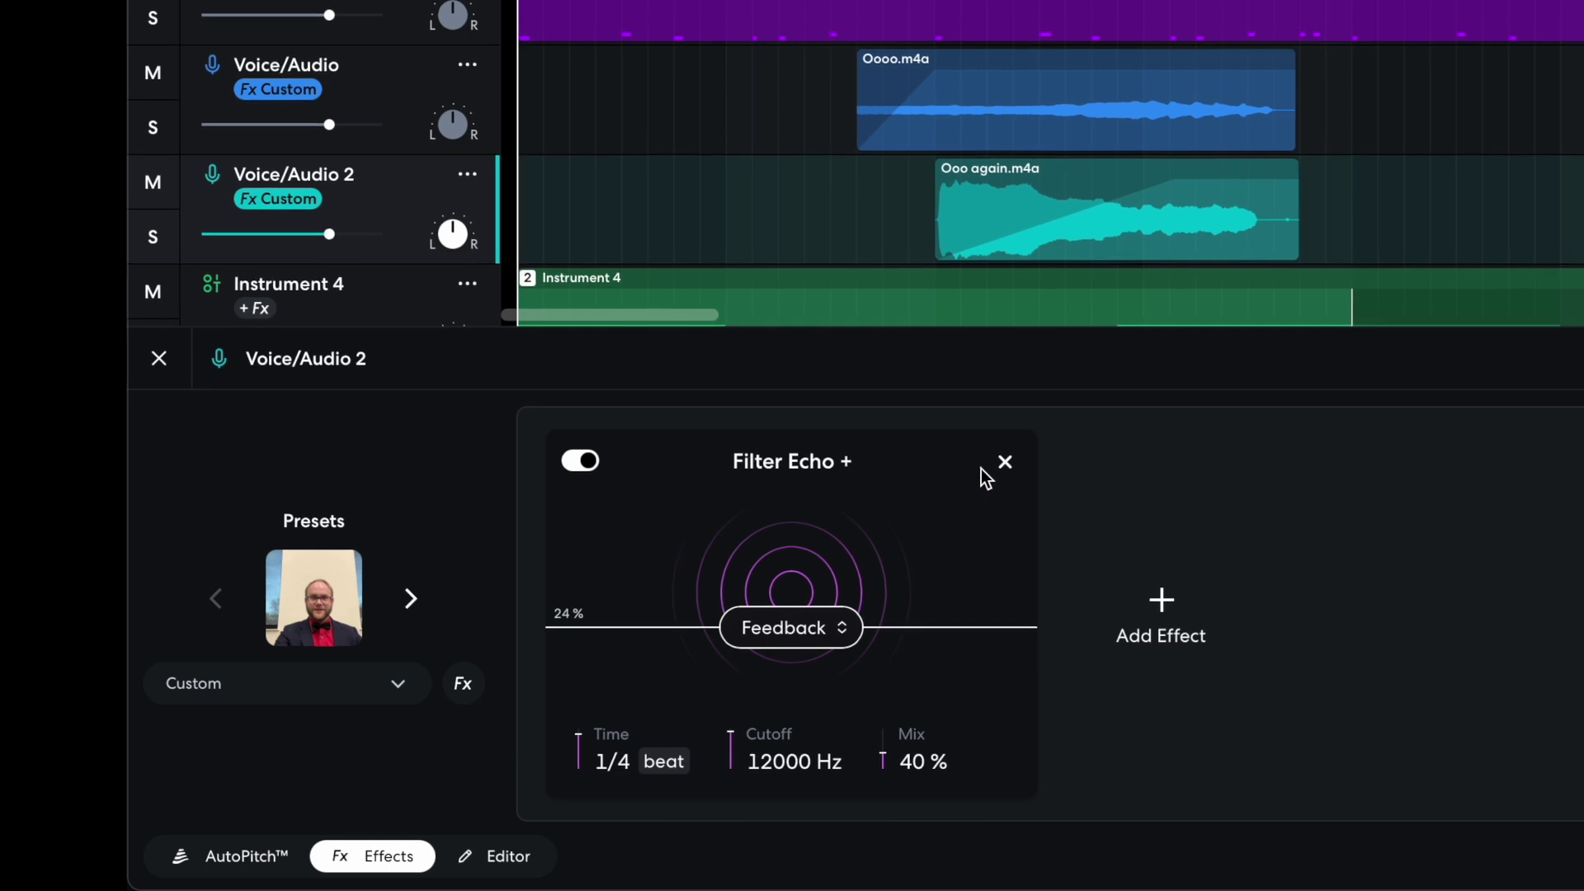
left_click(1007, 460)
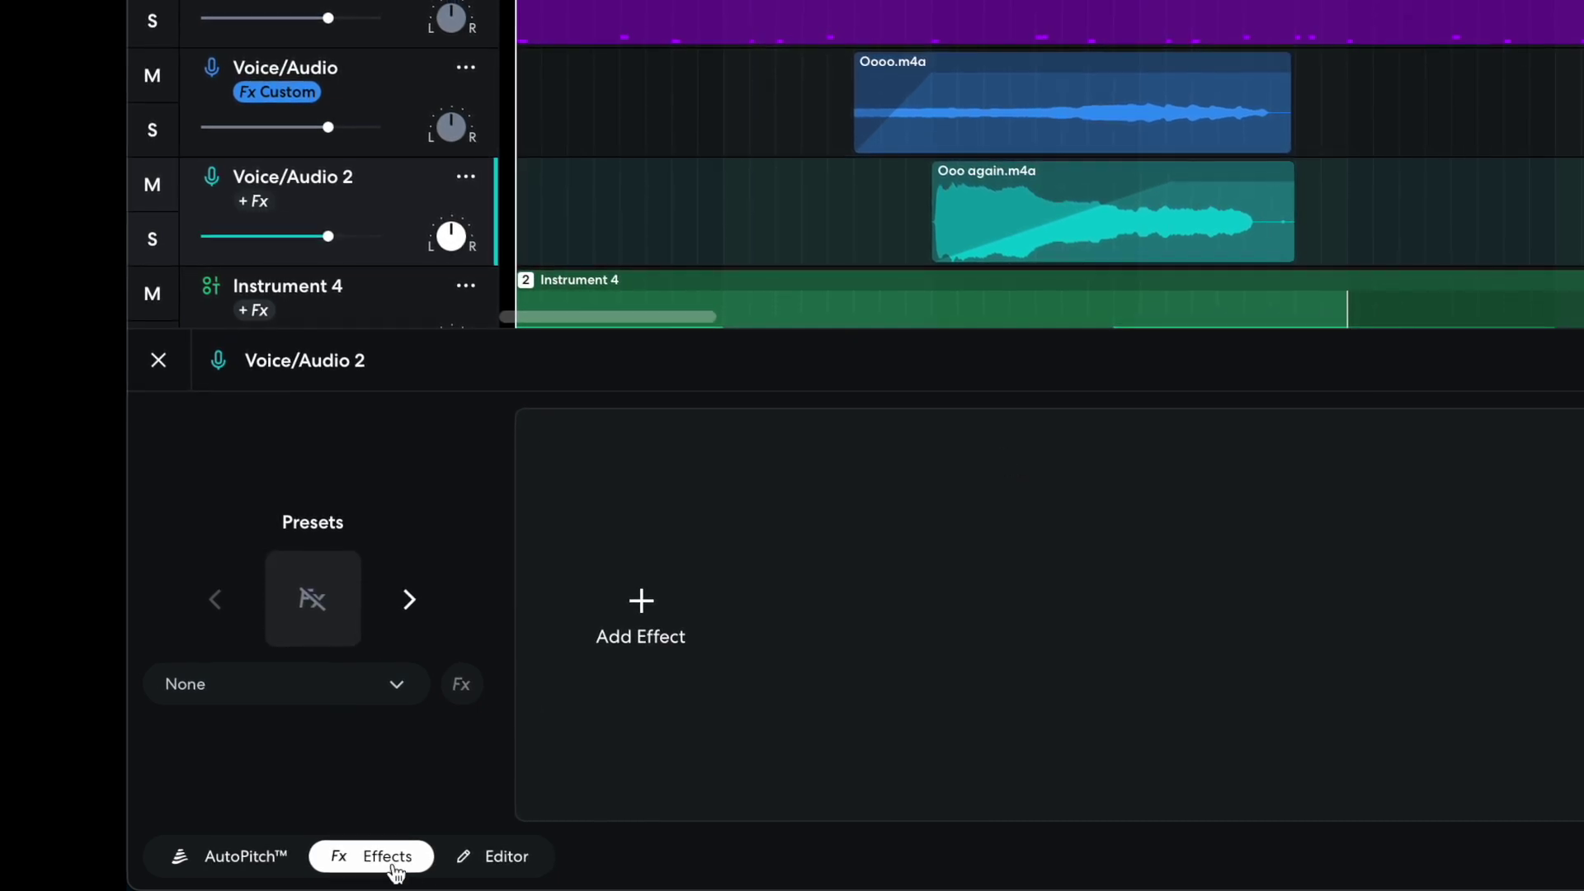
left_click(388, 858)
left_click(382, 854)
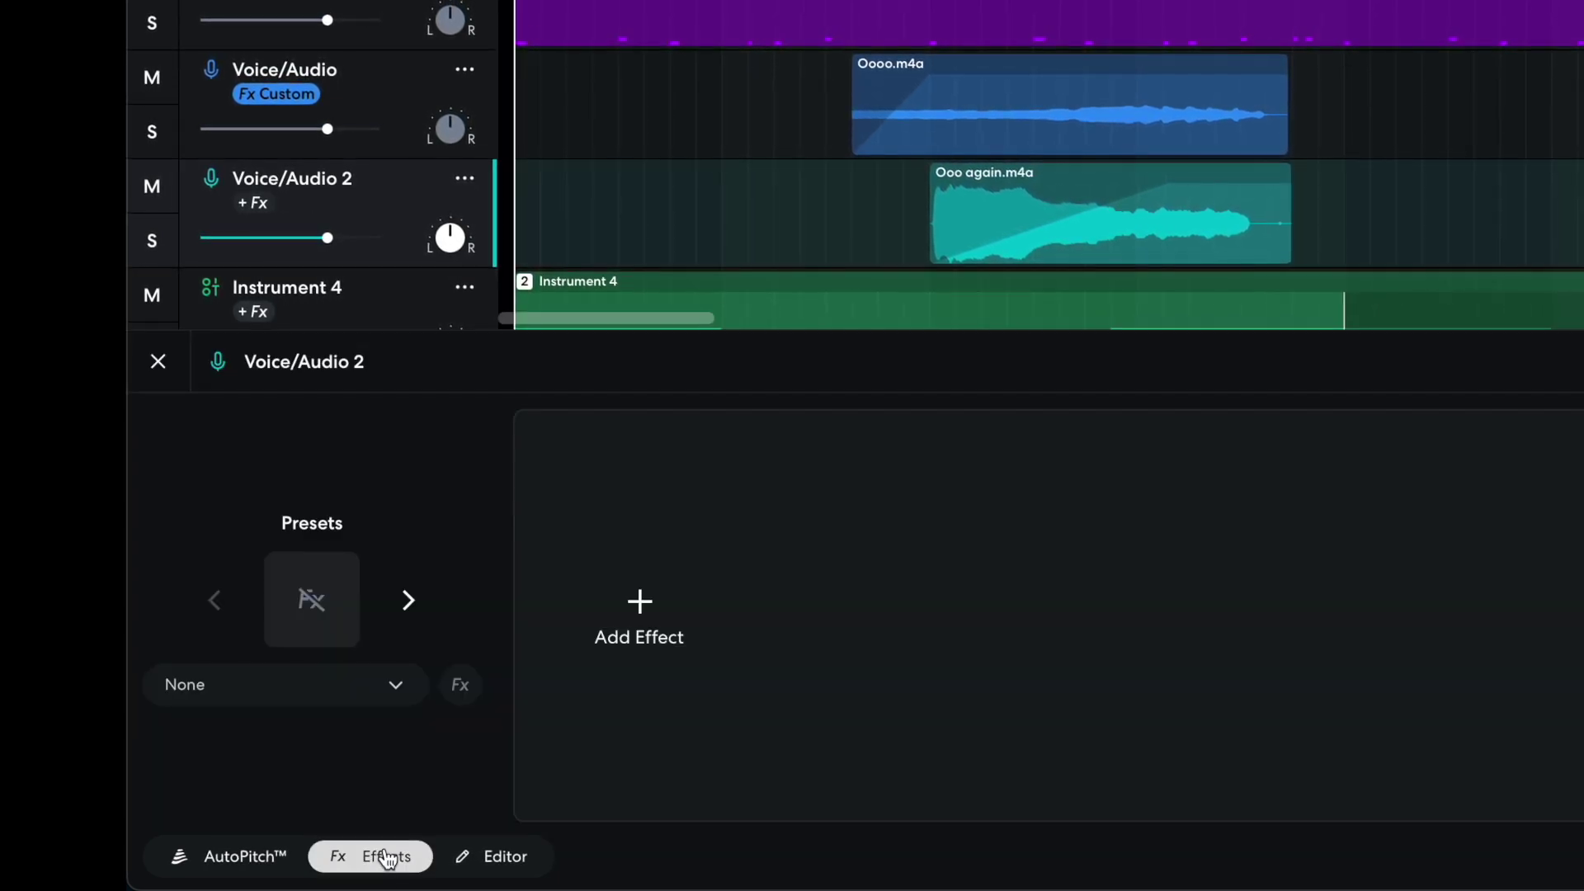
left_click(631, 615)
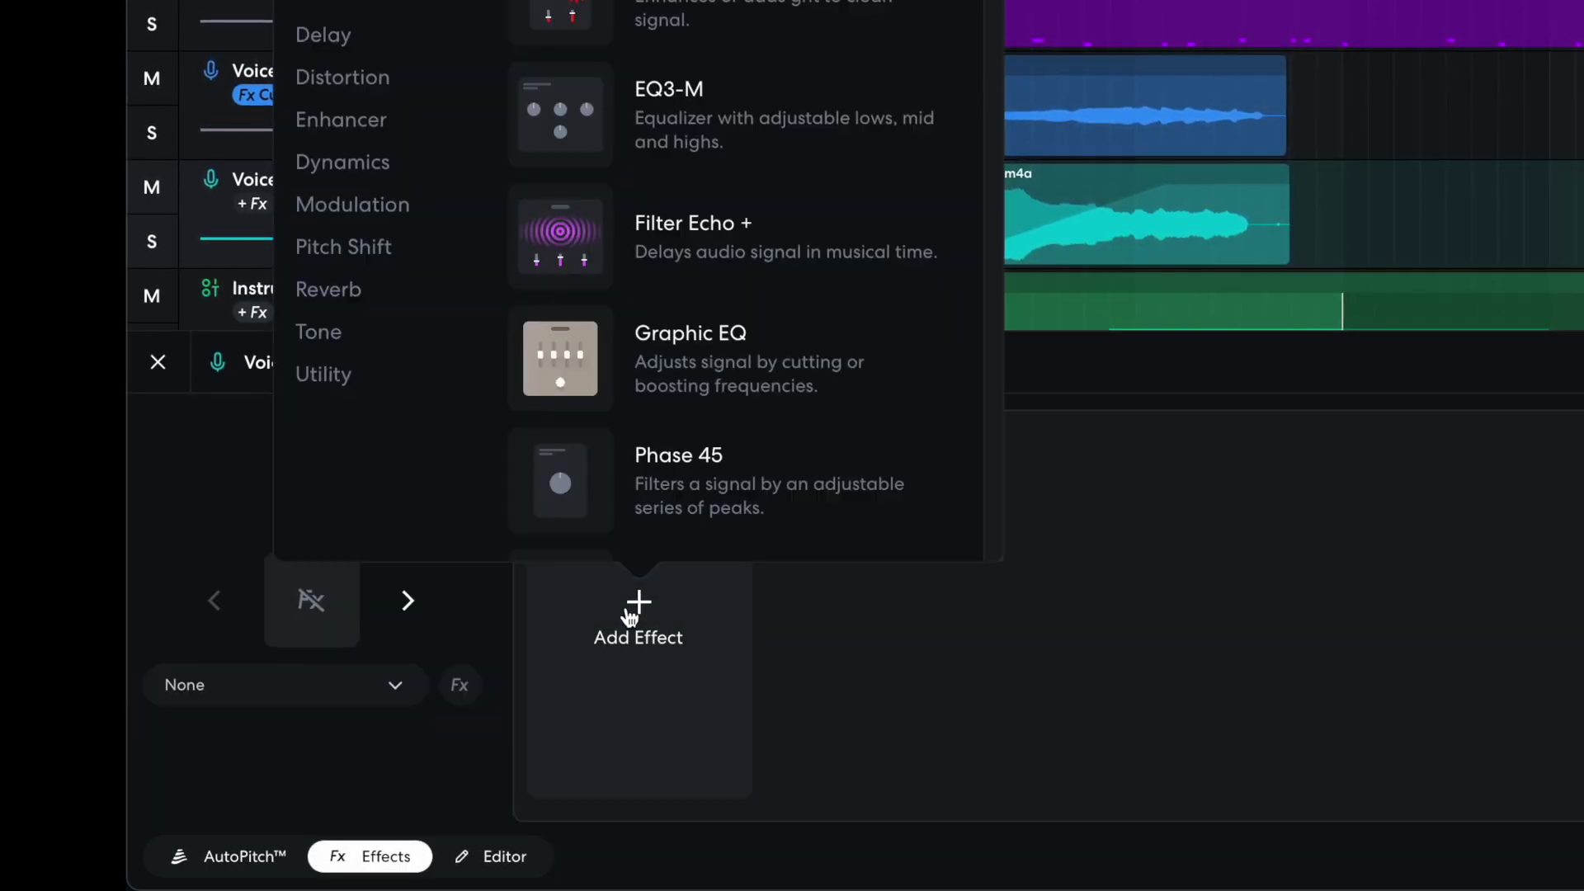
left_click(575, 252)
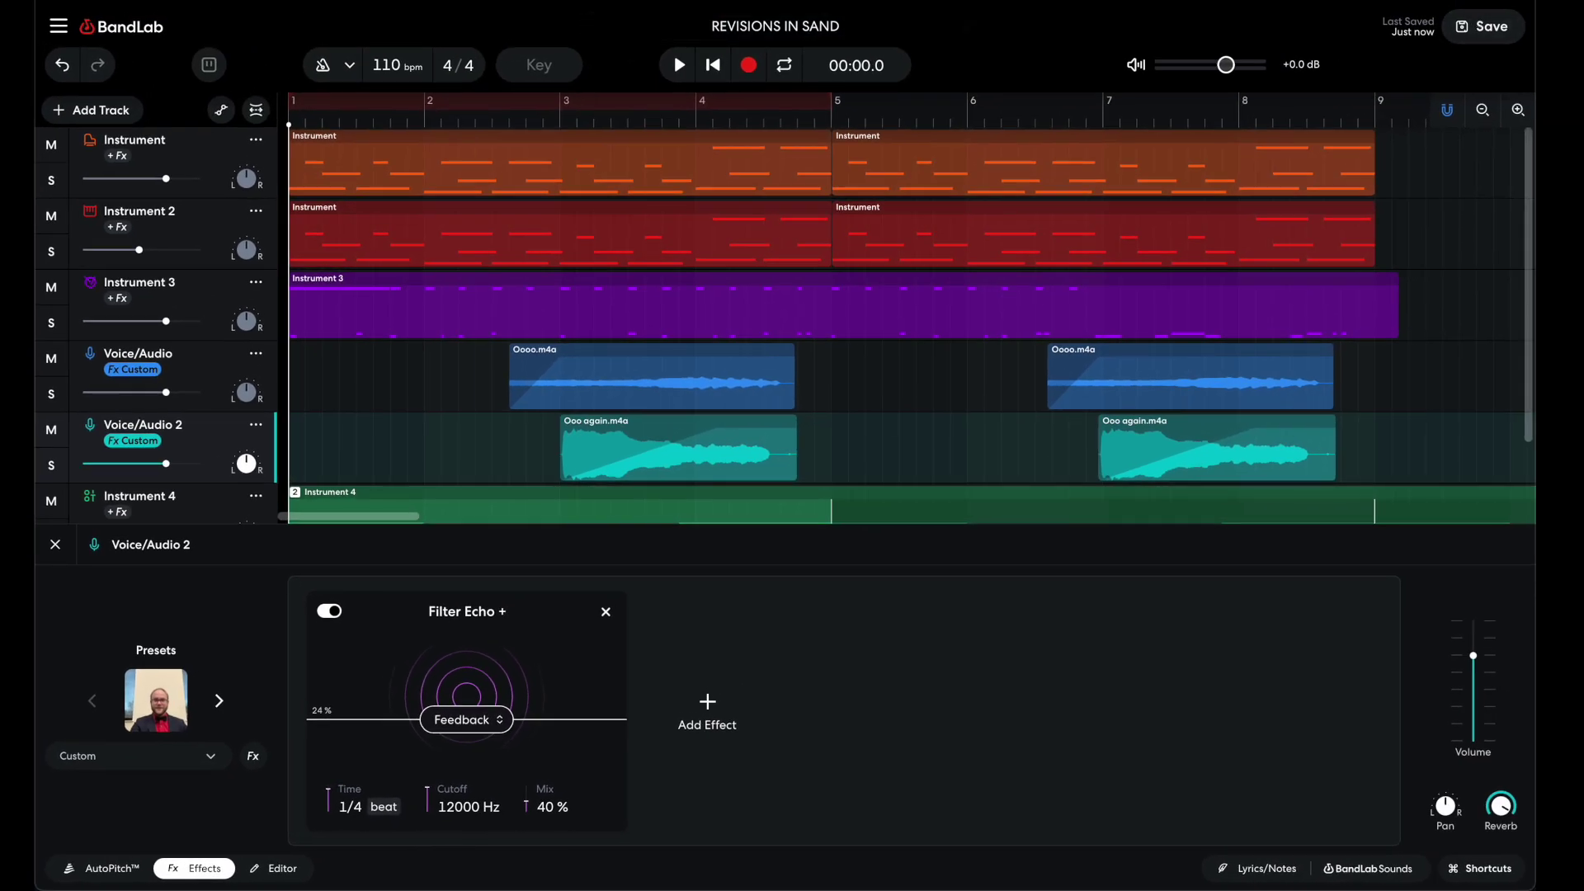
Open edu.bandlab.com in a new browser tab and go to the Music Production - Tri 1 class
key("super+t")
type("edu.bandlab.com/")
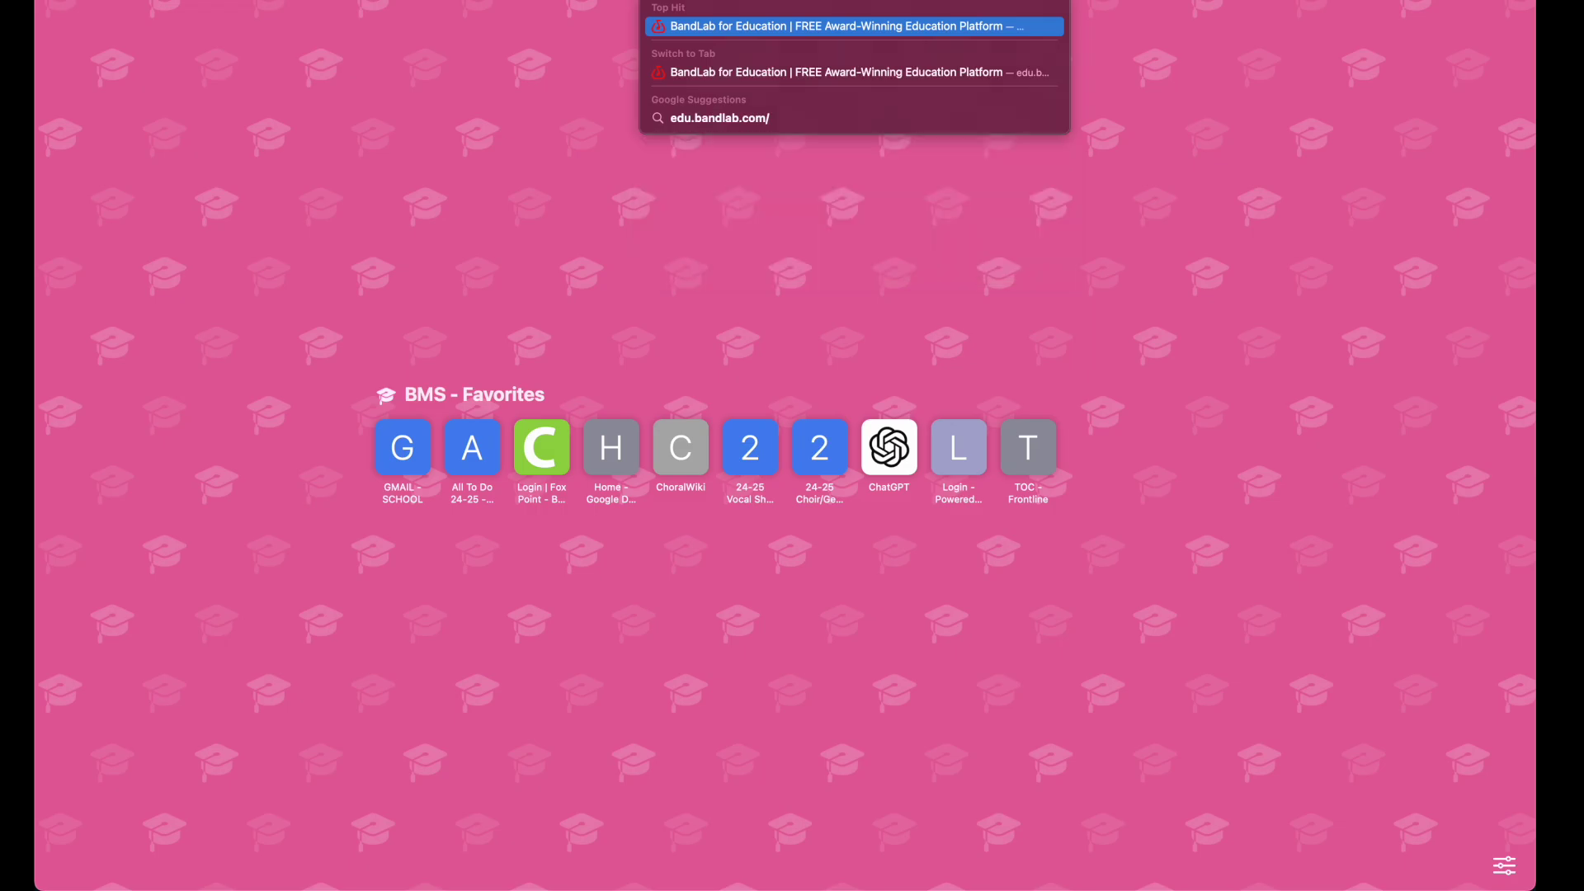
key("Return")
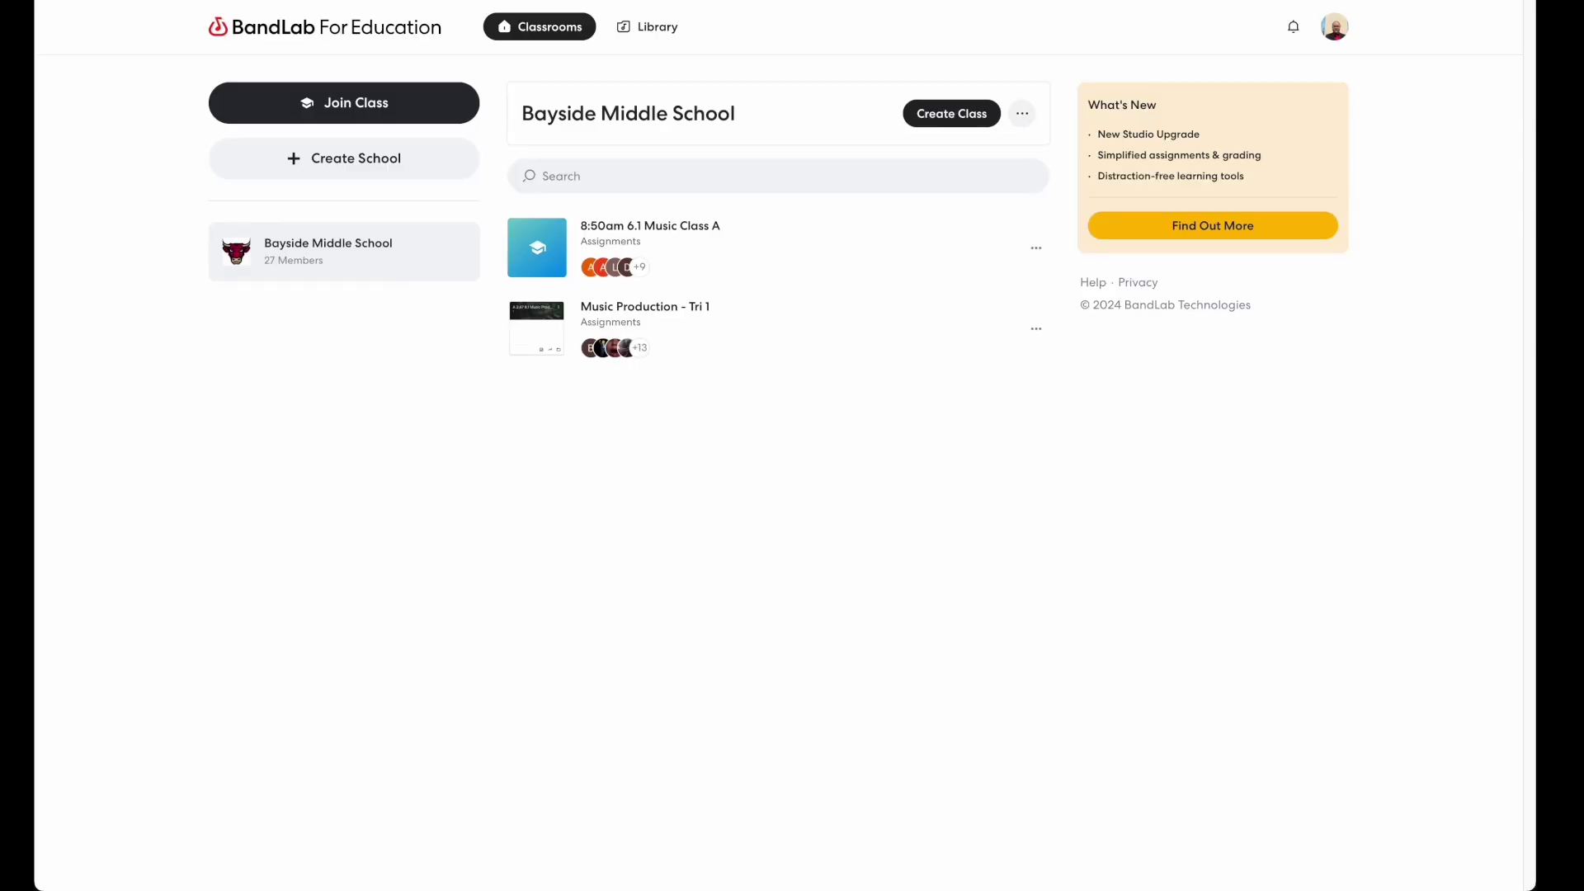
left_click(646, 309)
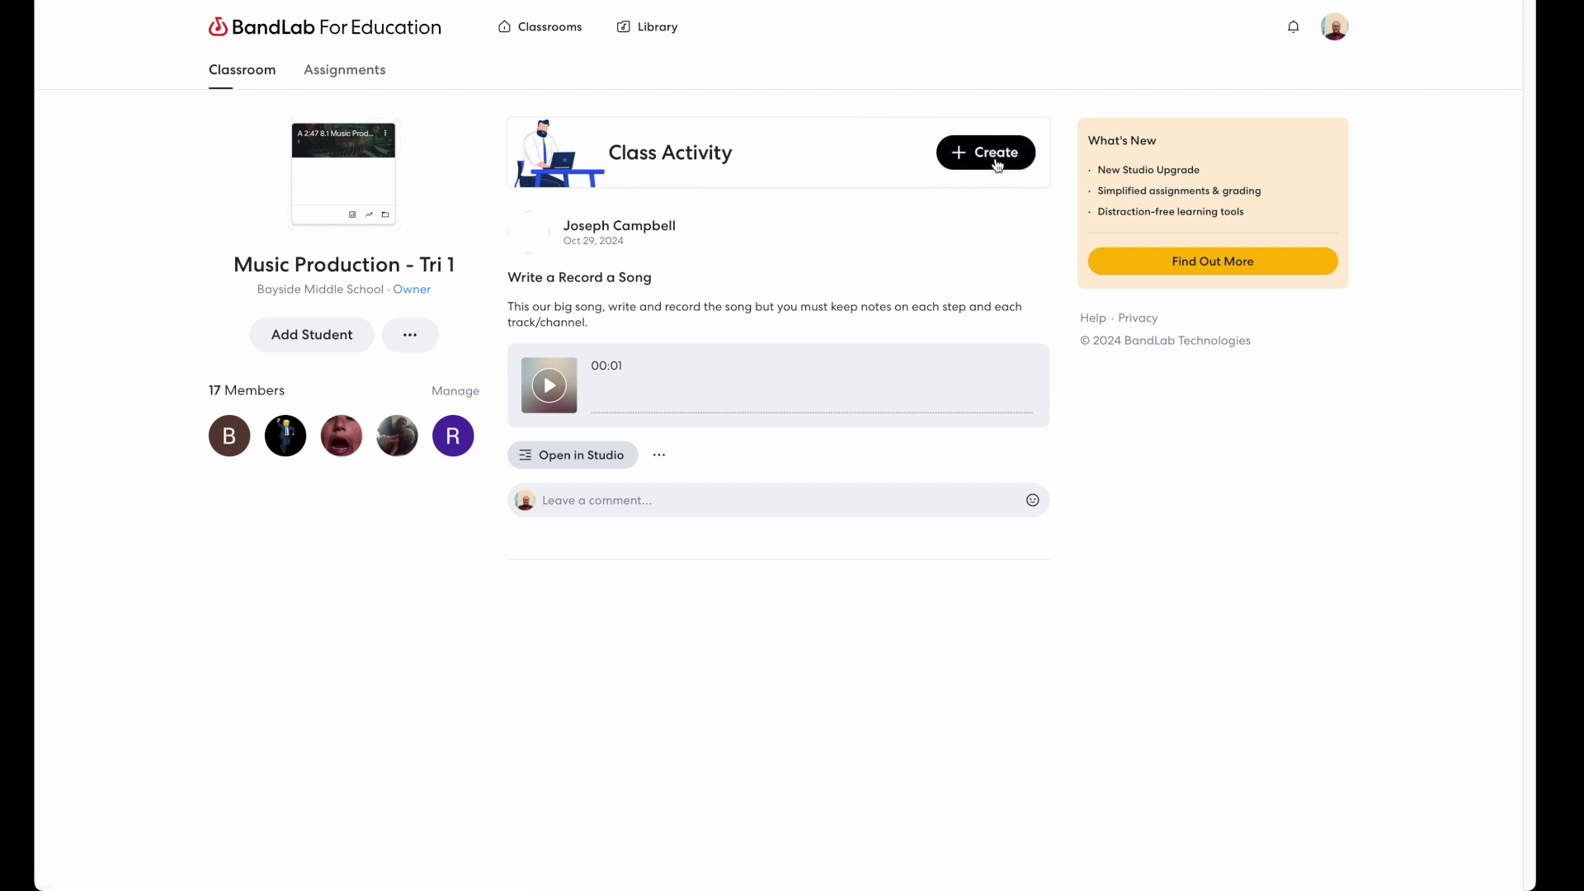
Start a new personal project in the Studio from the library, with an Instruments track as its first track
left_click(654, 33)
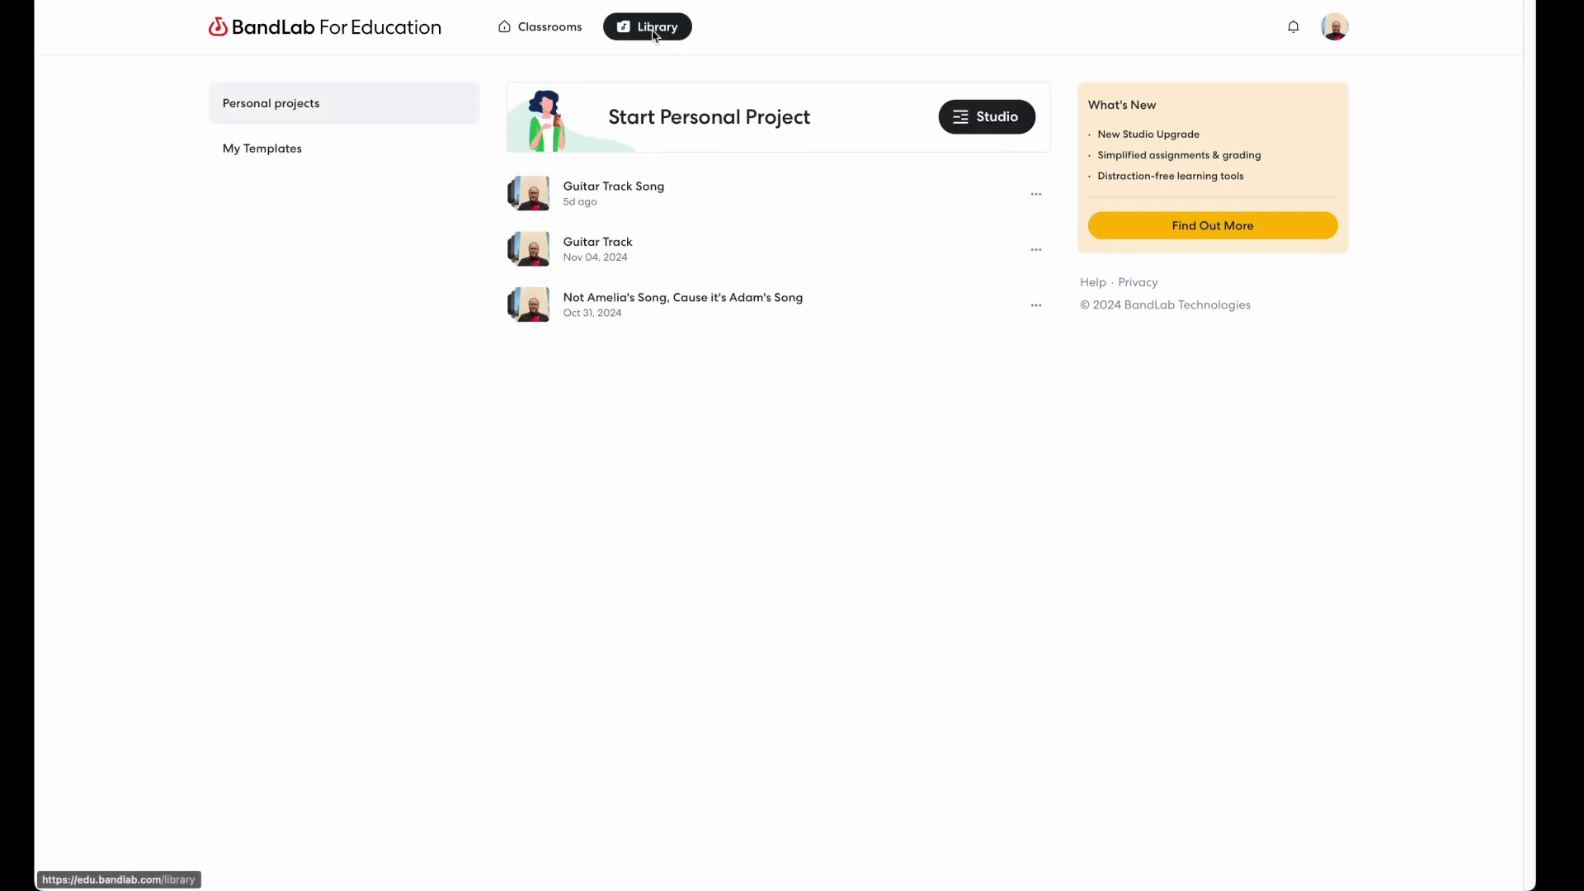
left_click(996, 116)
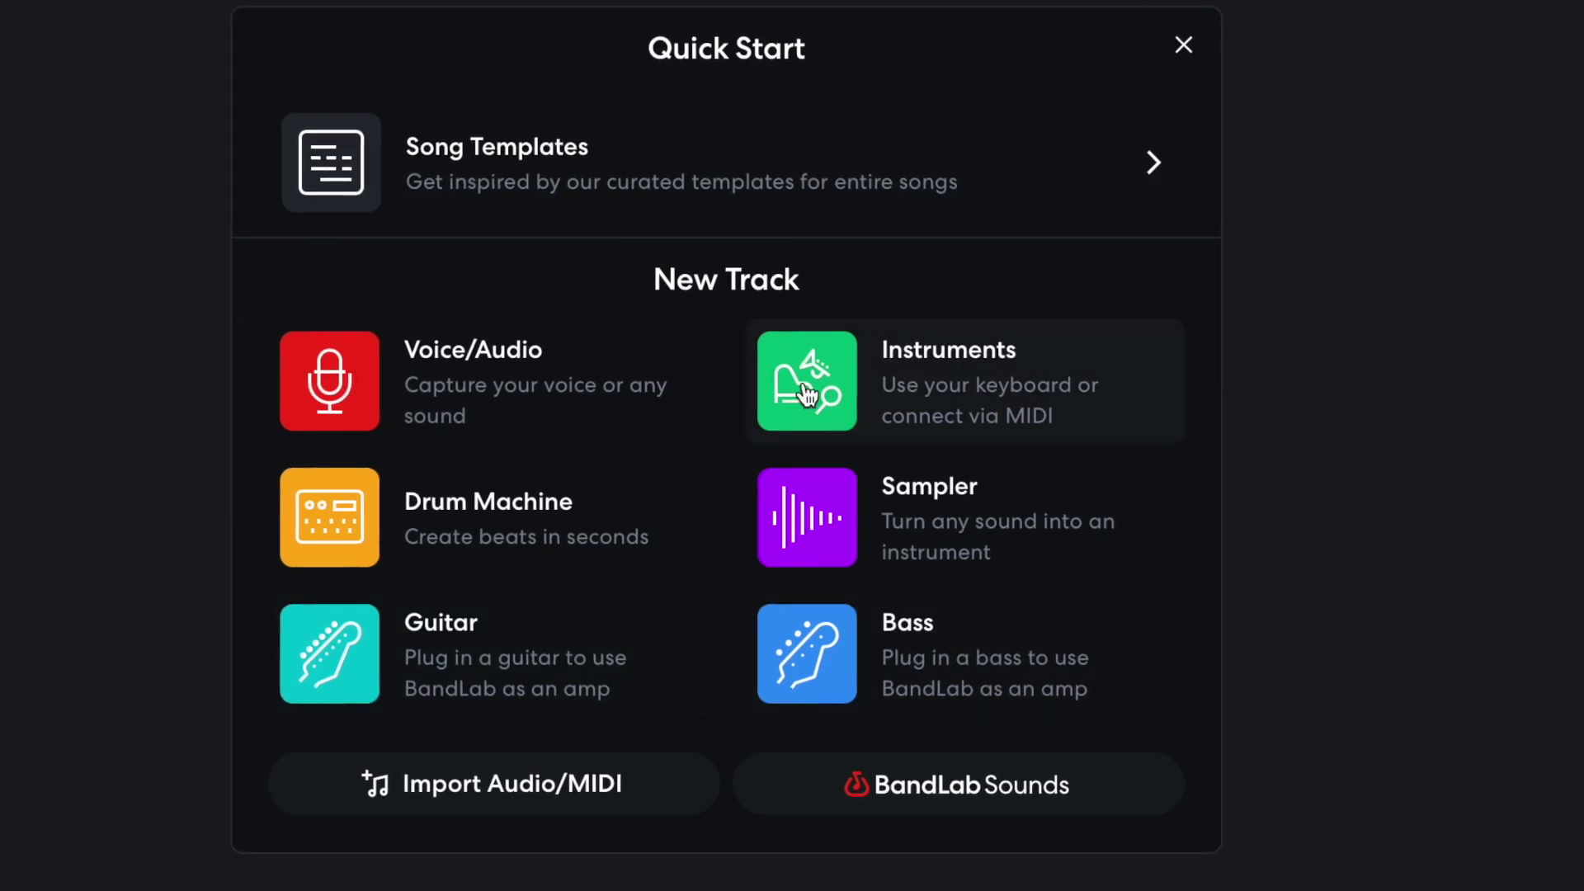
left_click(813, 400)
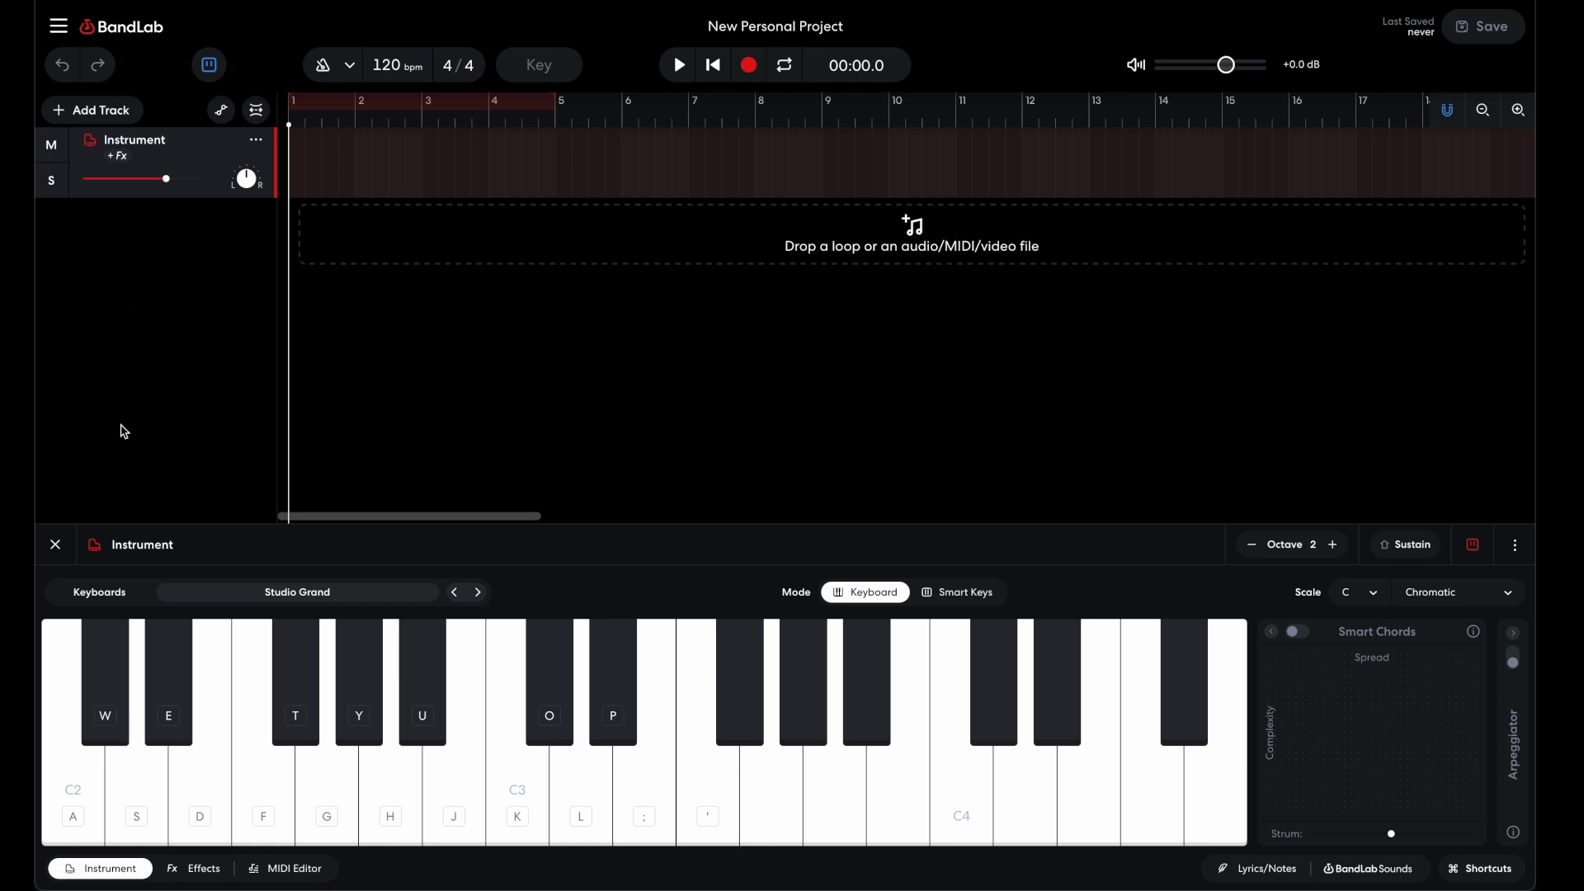
Close and reopen the Instrument track's Studio Grand keyboard, and play the notes D, F and A as a test
left_click(56, 545)
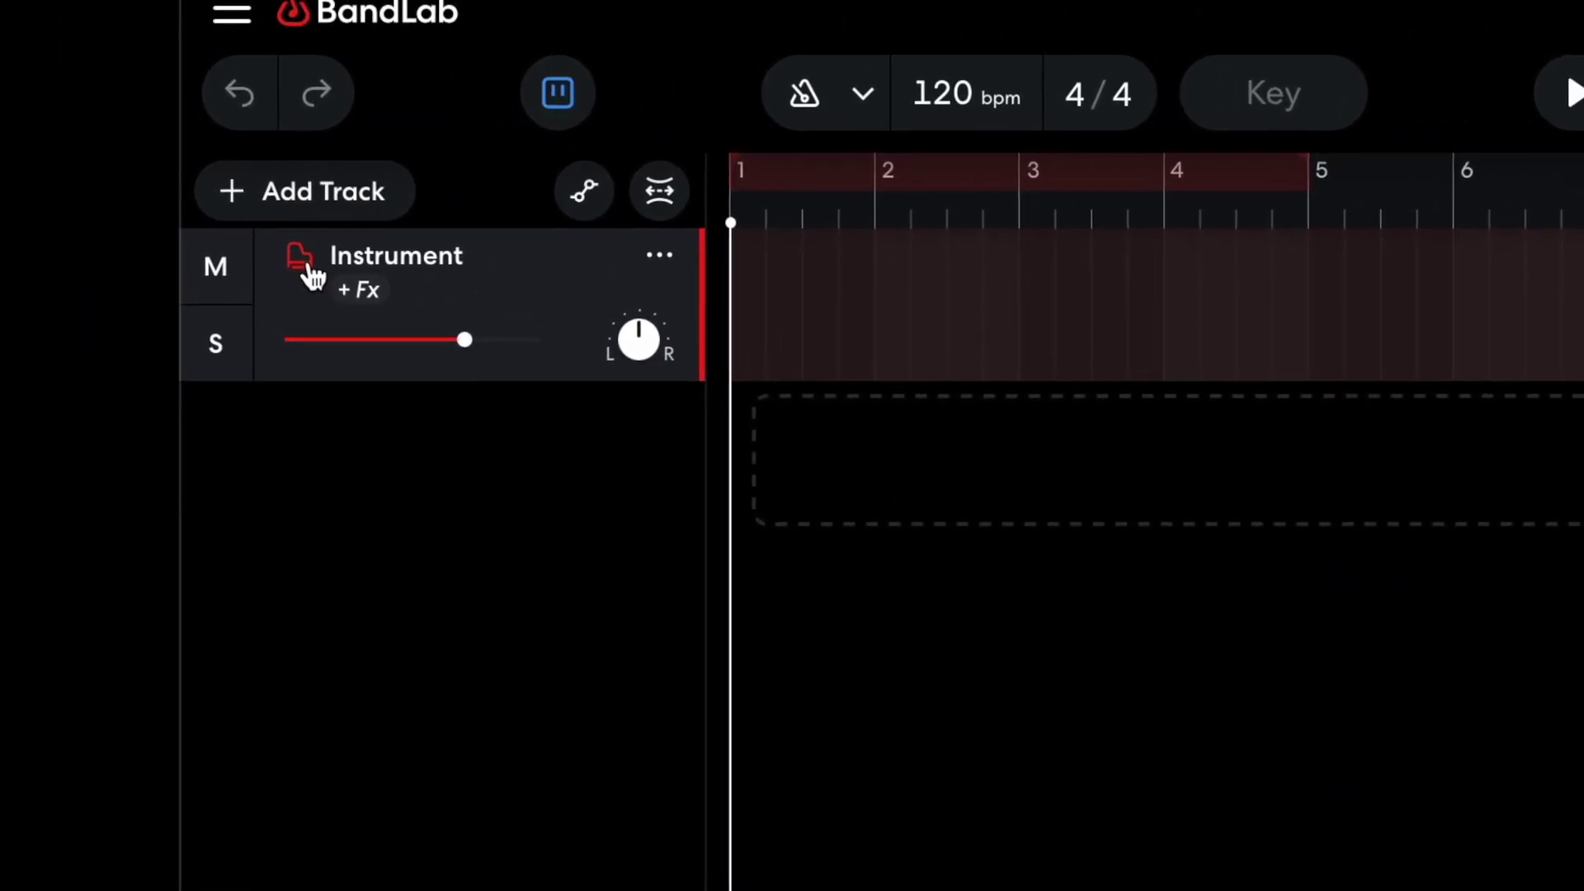
left_click(305, 272)
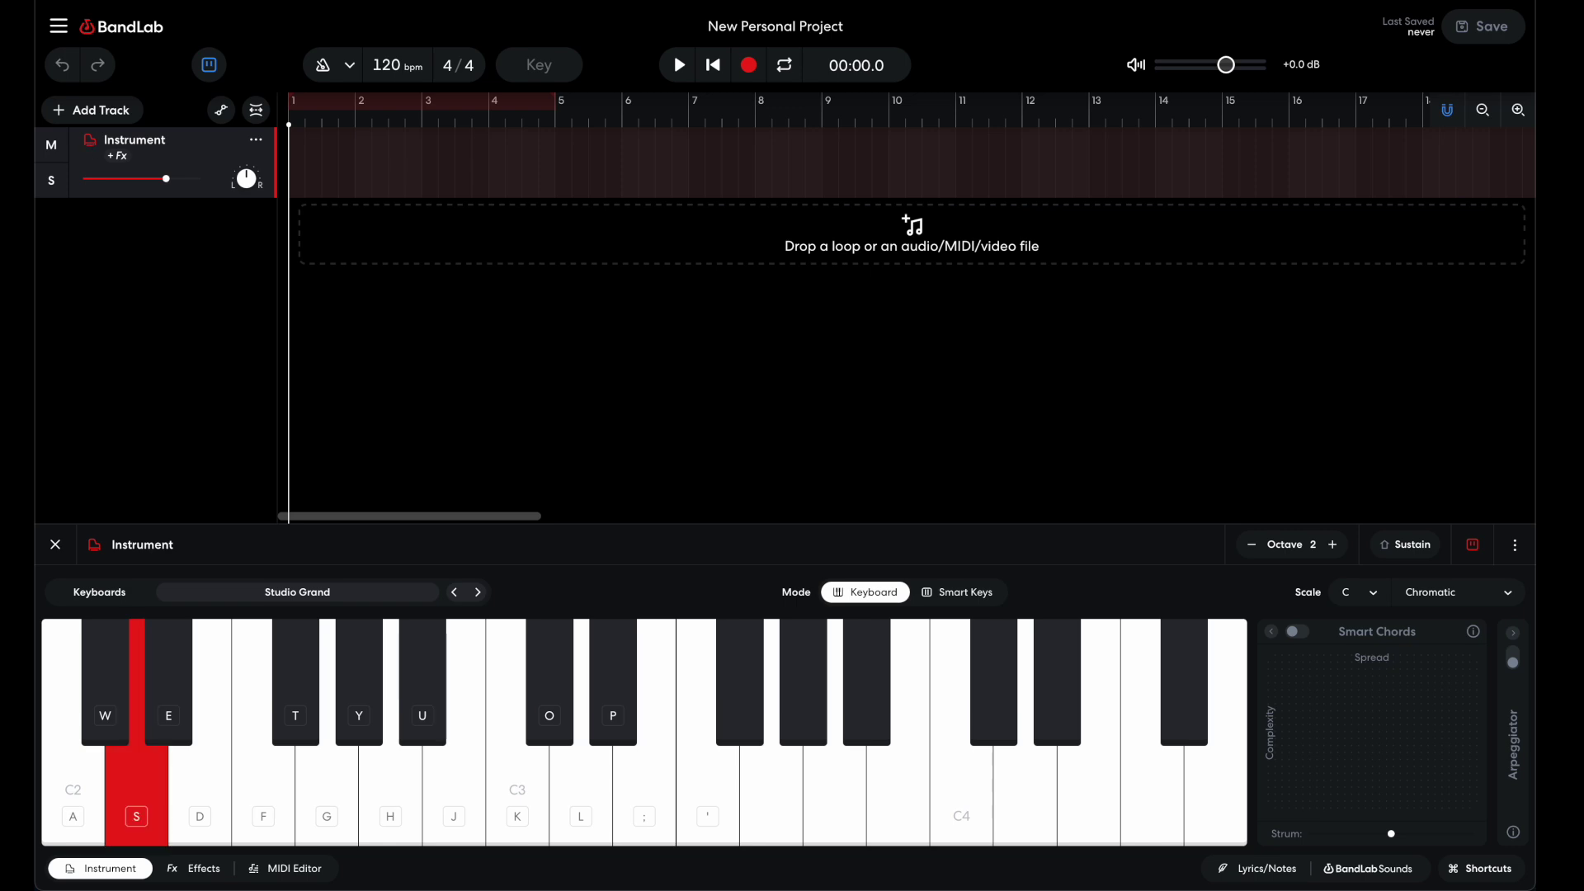
key("f")
key("h")
key("s")
key("f")
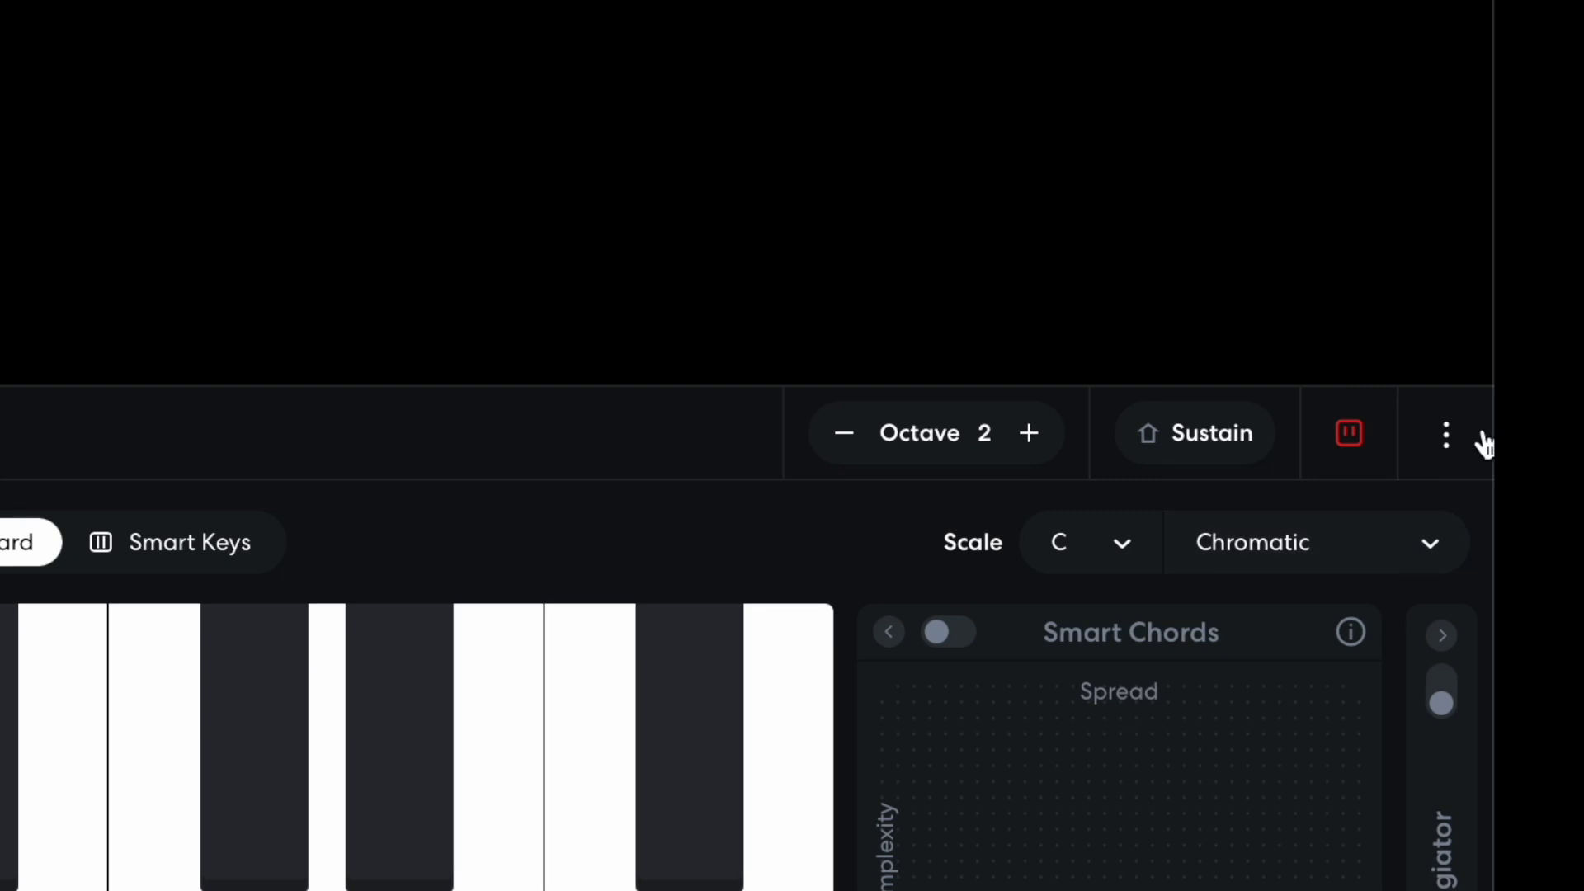
Examine the instrument's MIDI device and fixed velocity options and close them without changing anything
left_click(1447, 442)
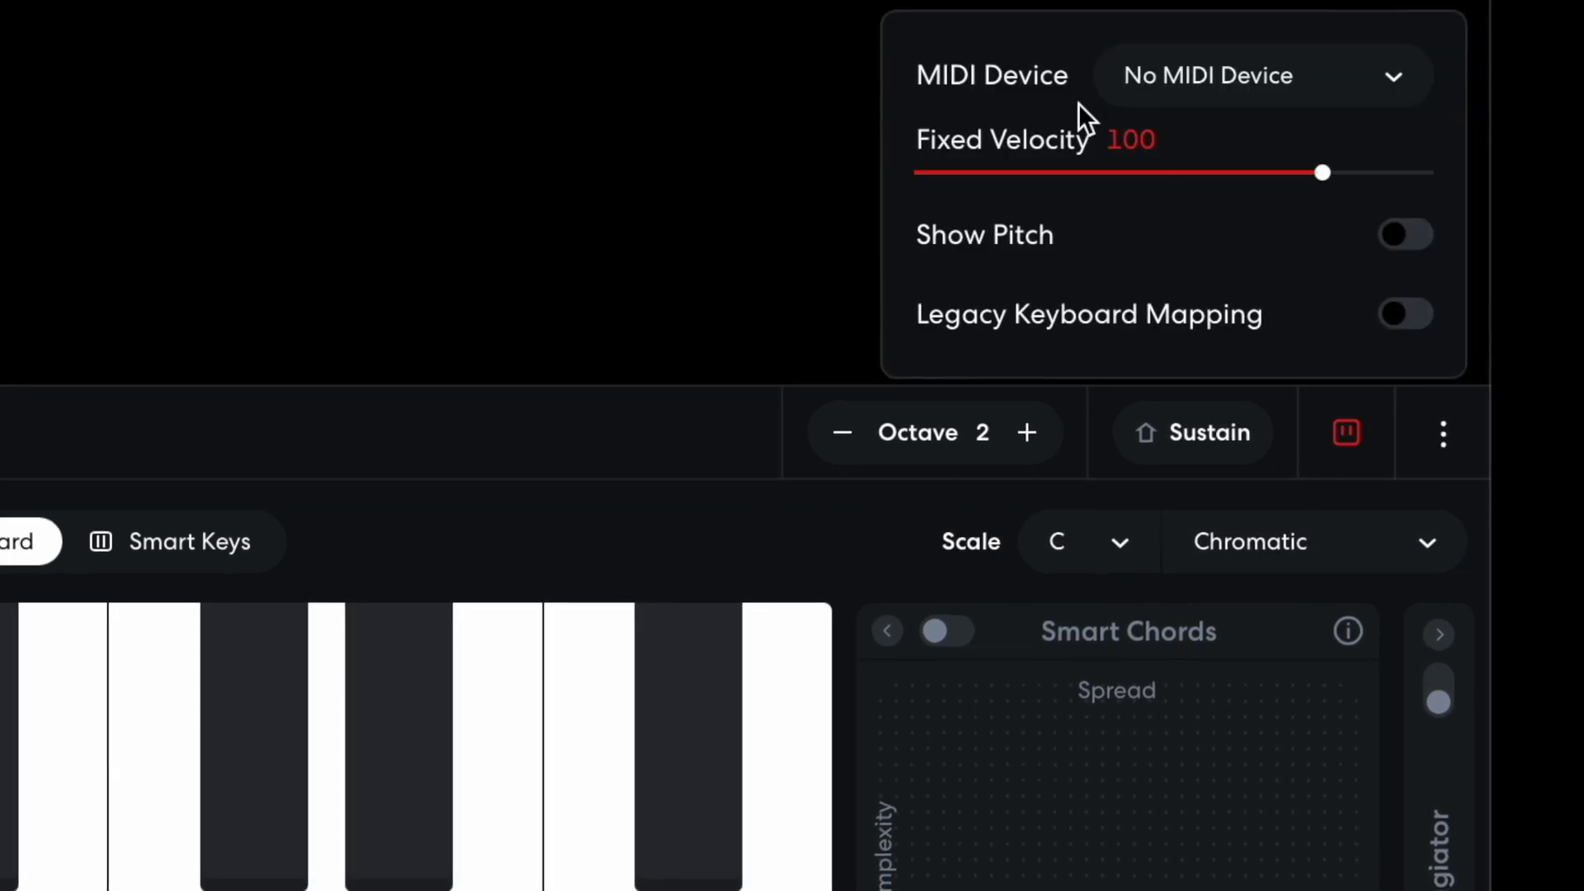
left_click(1204, 105)
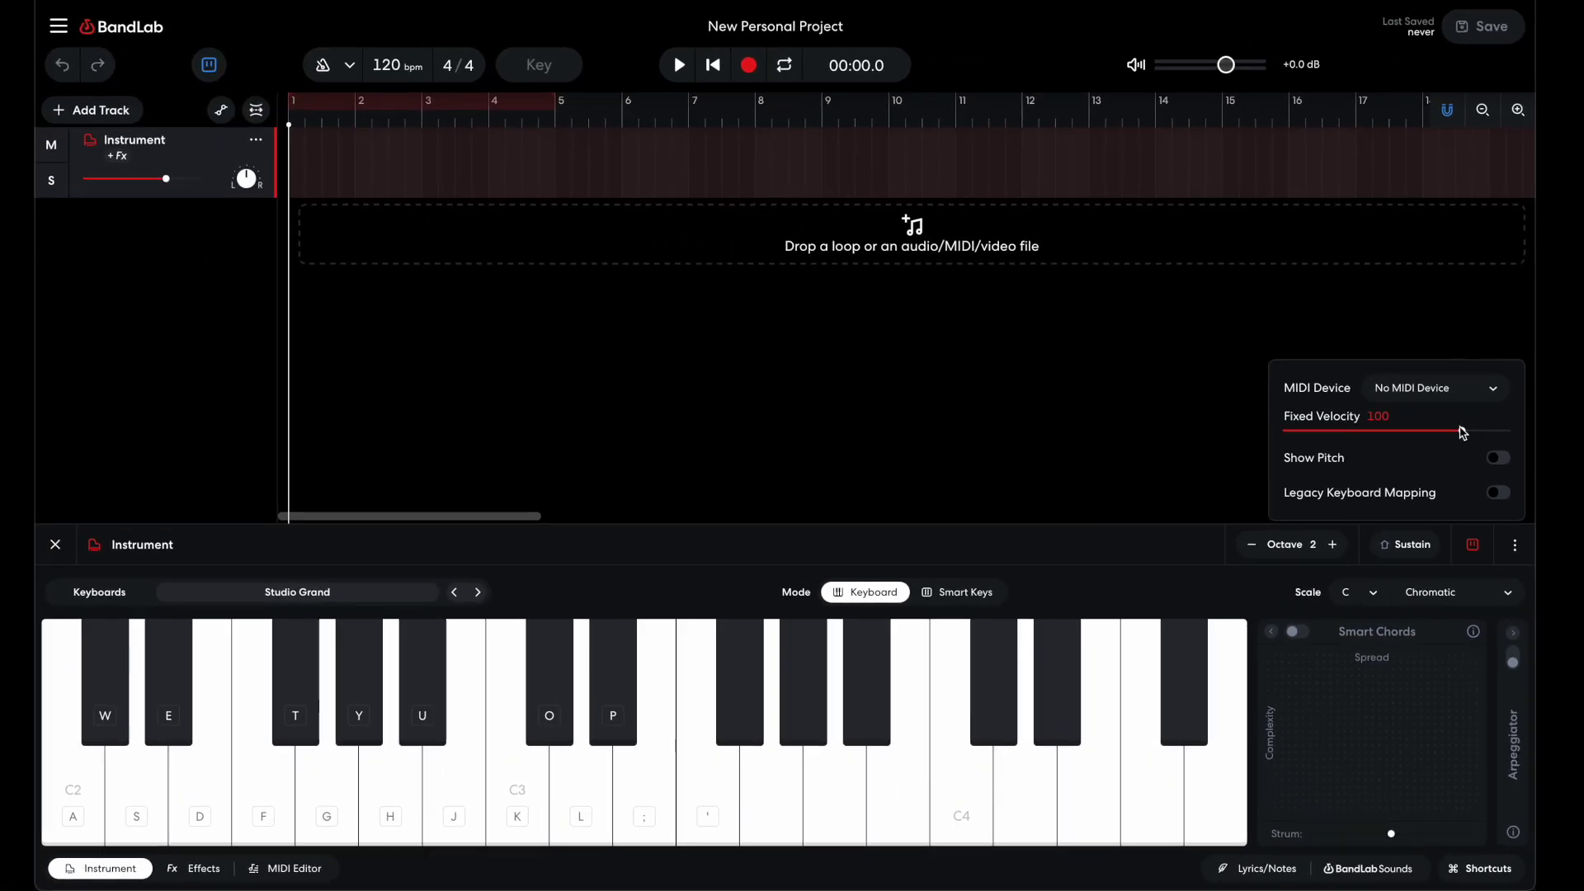
left_click(1251, 432)
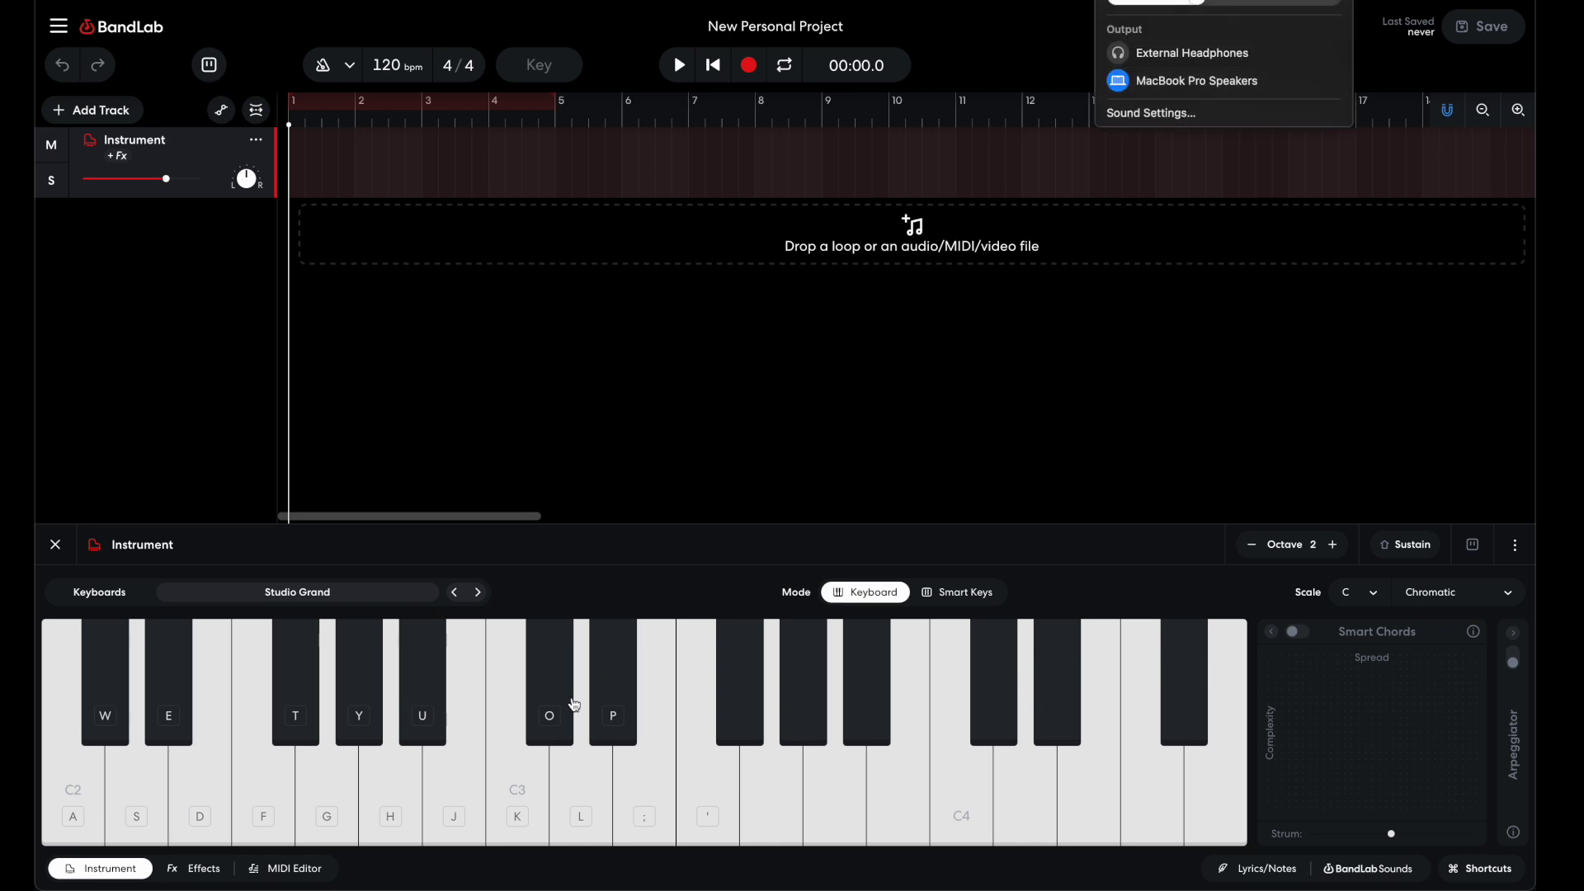
Return to the on-screen piano and test its sound with the notes D, F, A, E and B
left_click(597, 688)
key("s")
key("f")
key("h")
key("d")
key("j")
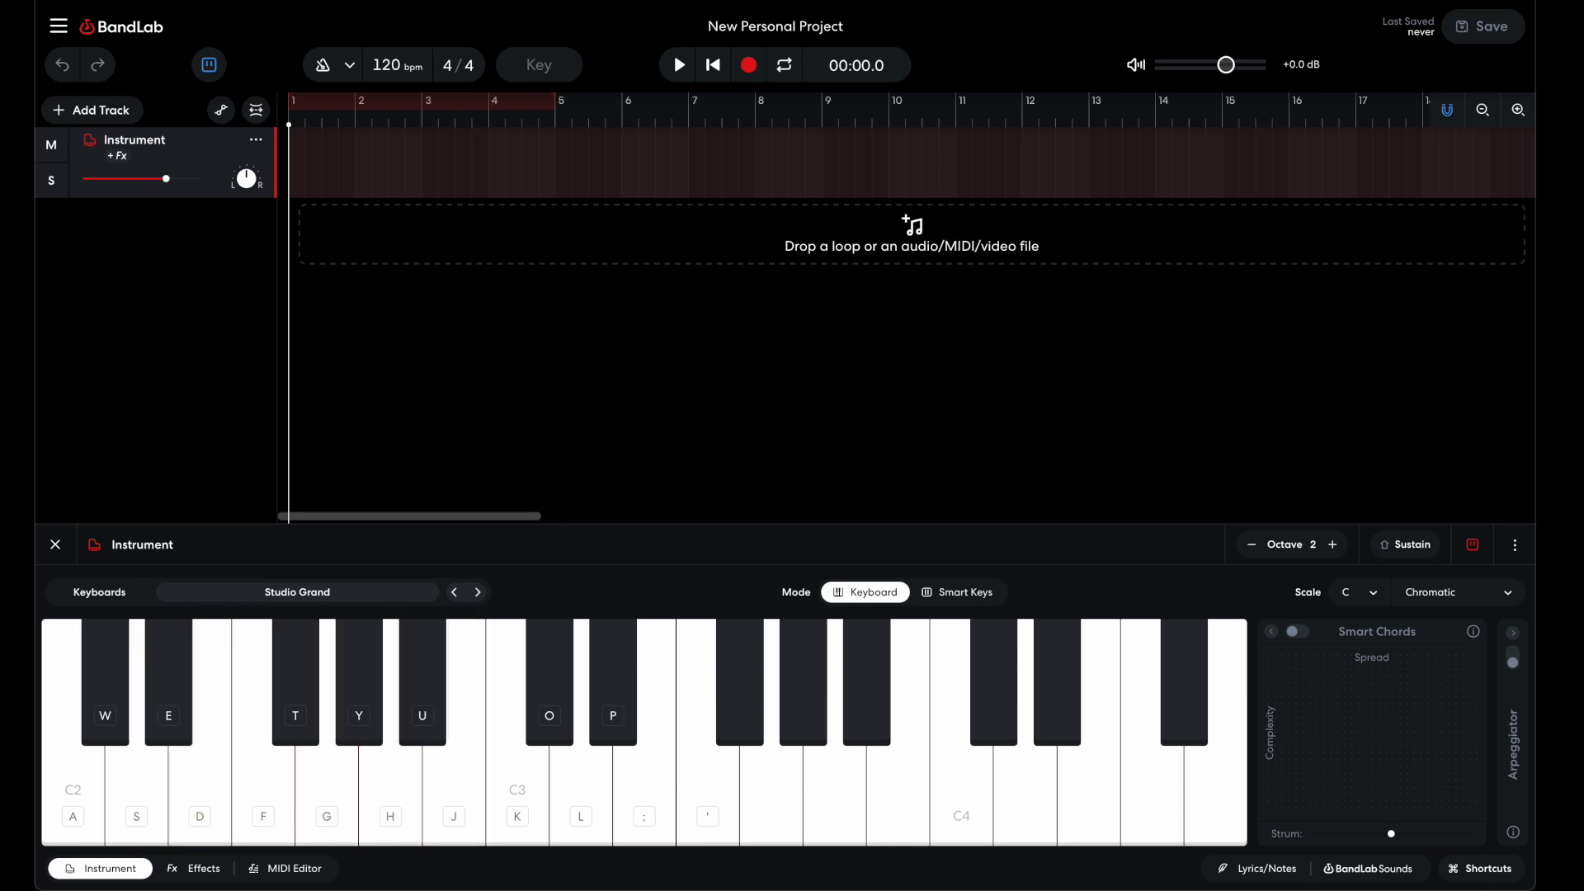
Raise the computer's output volume by eight steps
key("XF86AudioRaiseVolume")
key("XF86AudioRaiseVolume")
key("XF86AudioRaiseVolume")
key("XF86AudioRaiseVolume")
key("XF86AudioRaiseVolume")
key("XF86AudioRaiseVolume")
key("XF86AudioRaiseVolume")
key("XF86AudioRaiseVolume")
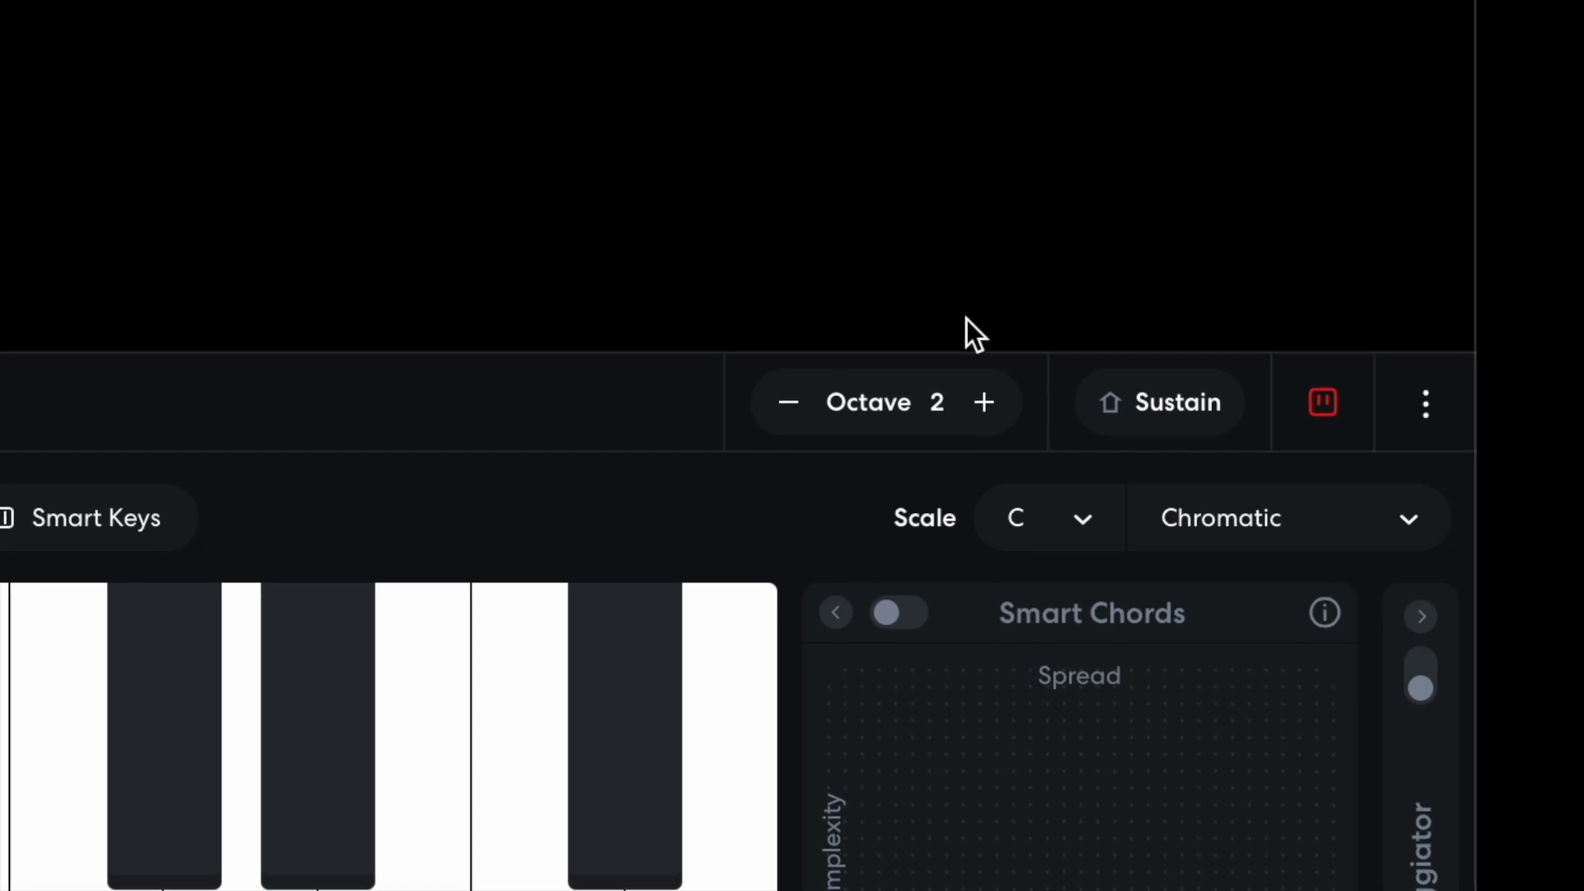
Set the octave of the on-screen piano to 4
left_click(986, 419)
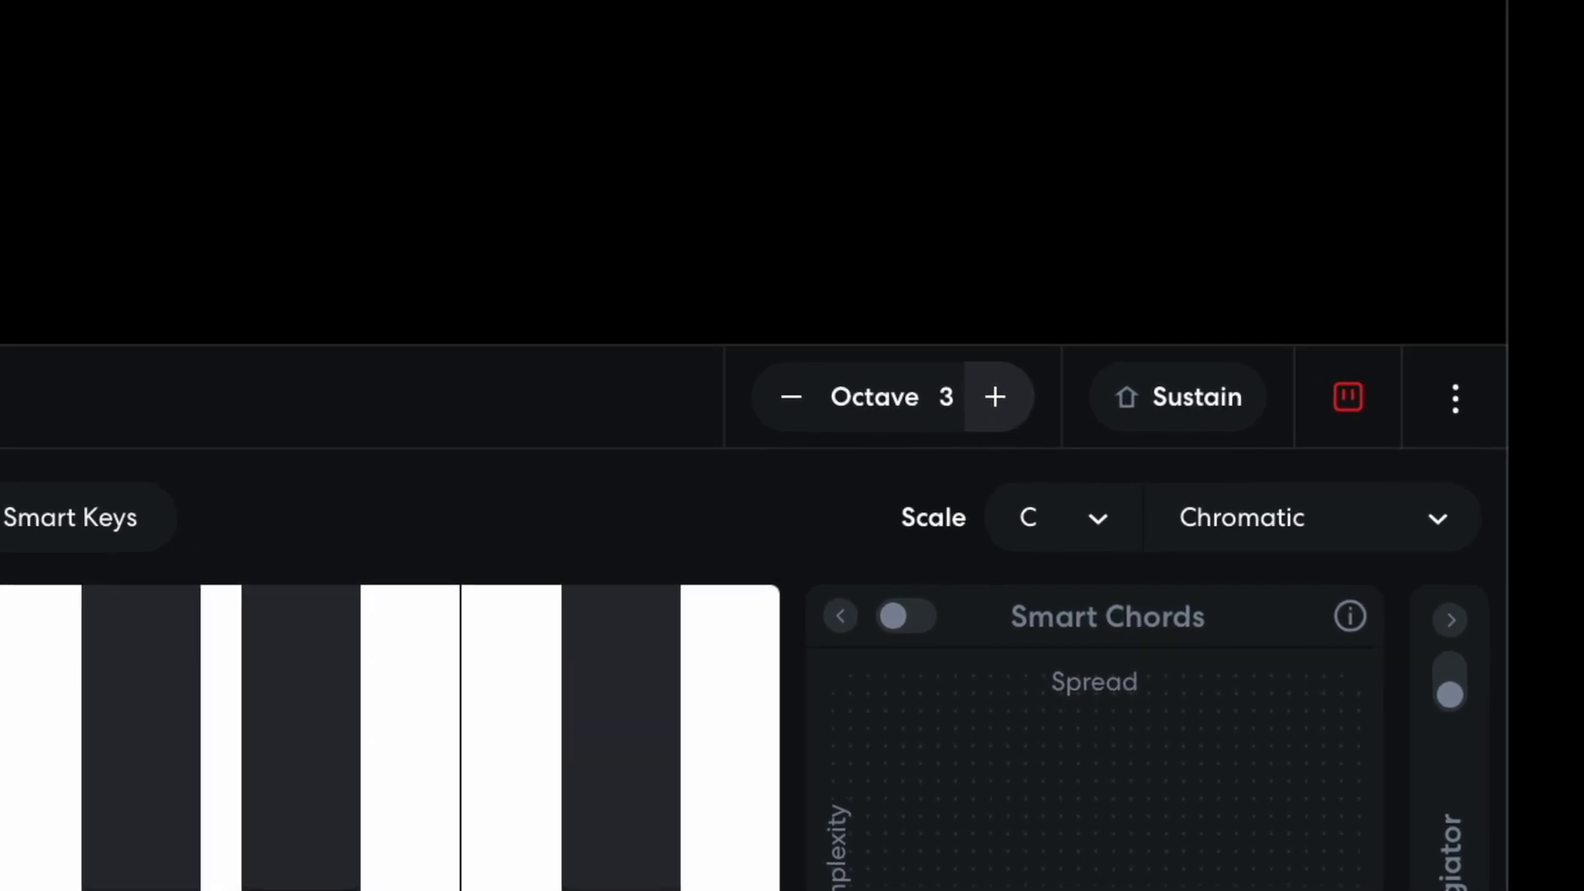
left_click(985, 419)
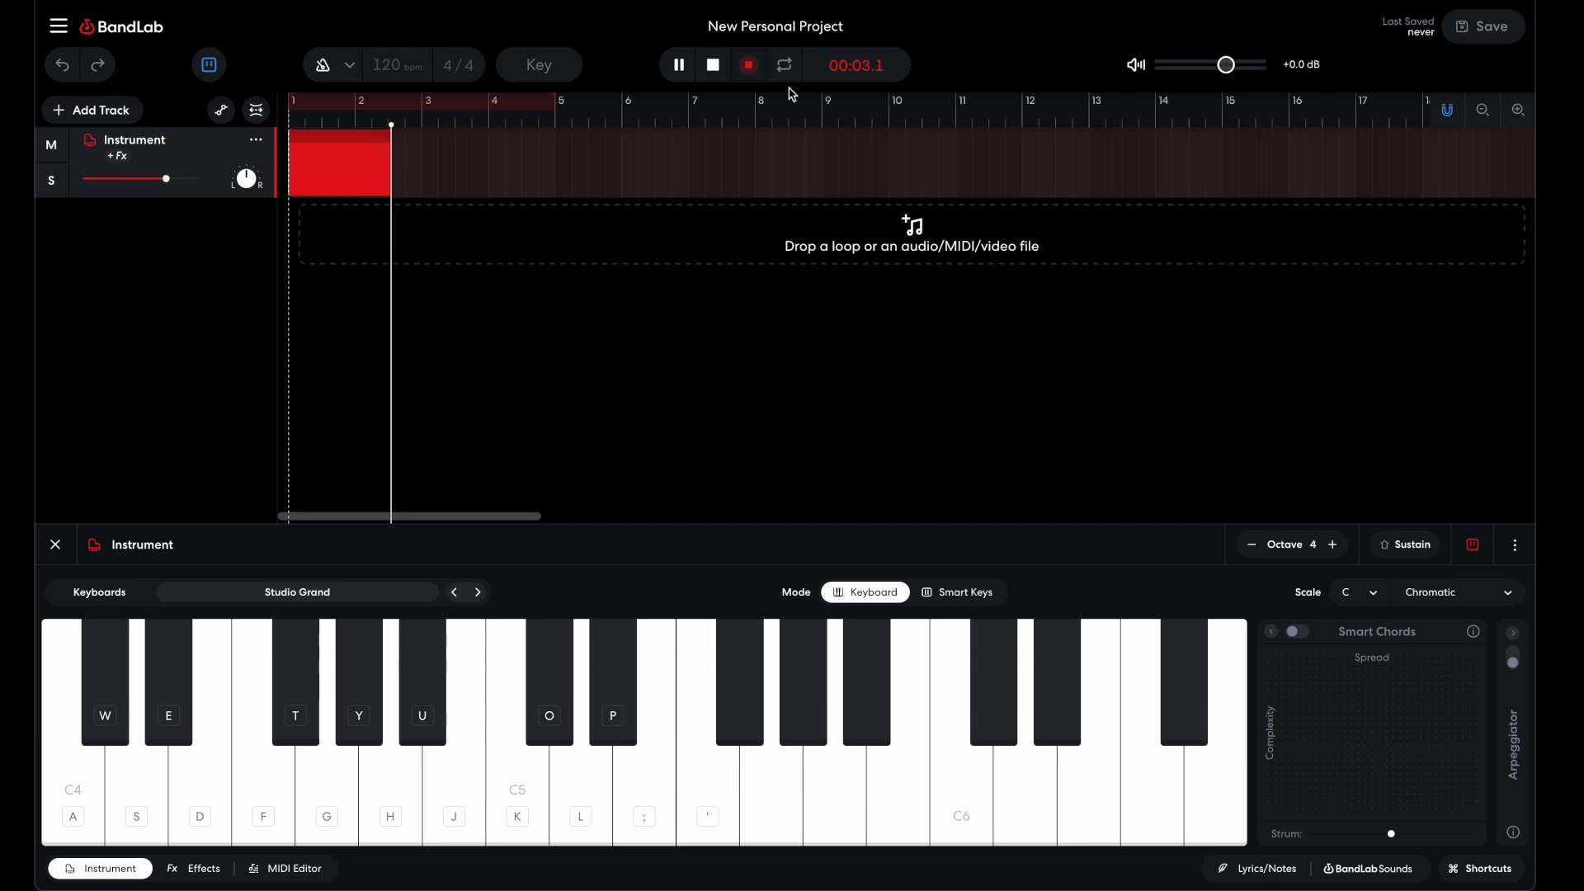
Stop the running test recording and turn on the metronome
left_click(713, 66)
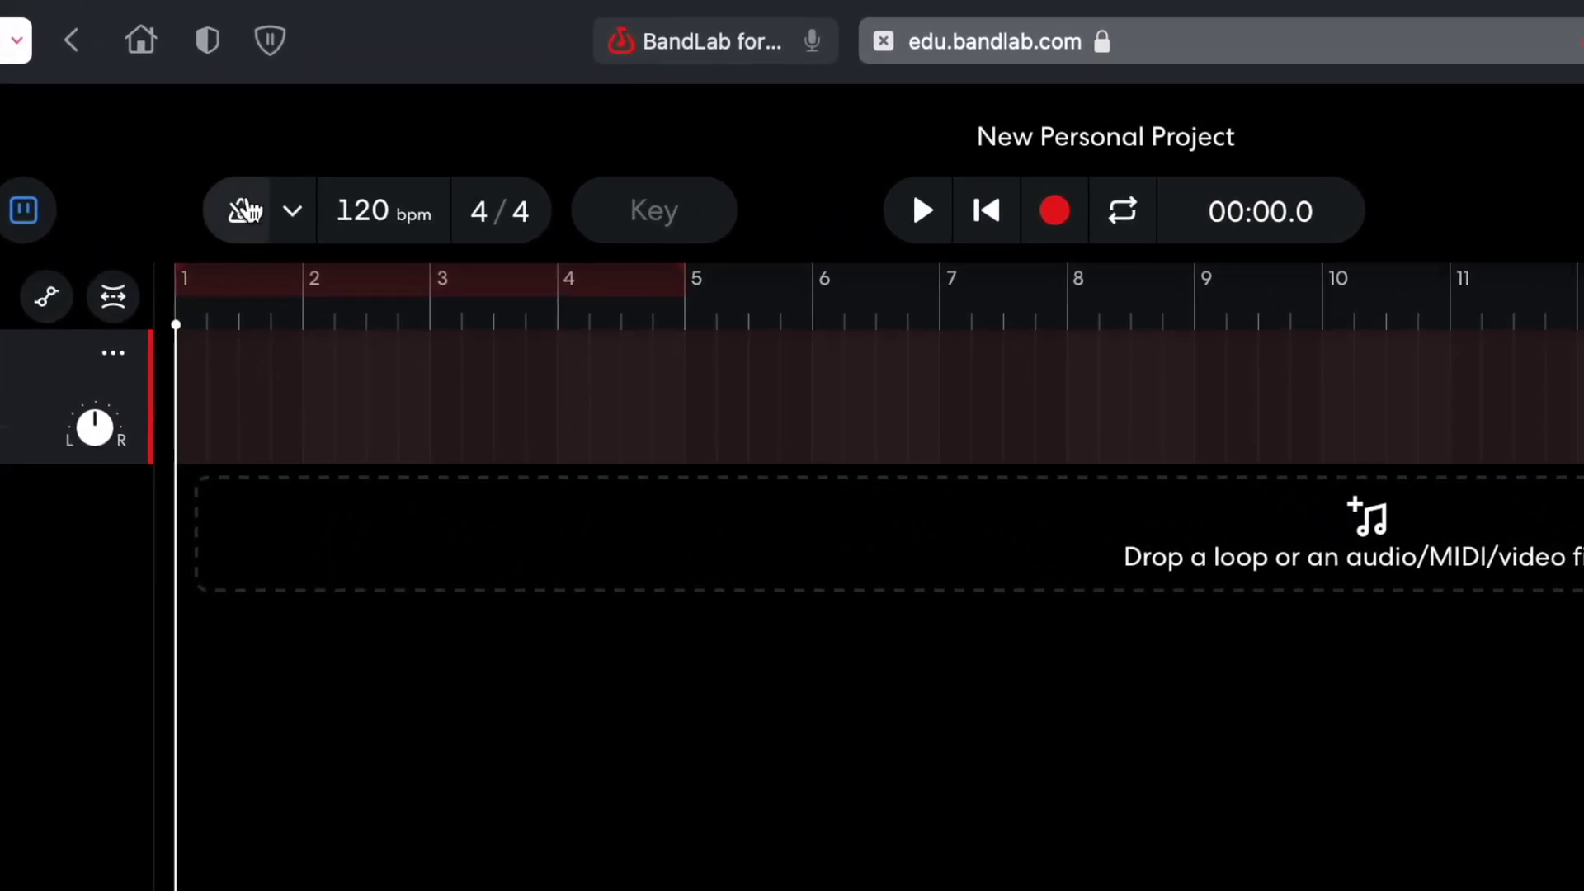
left_click(233, 198)
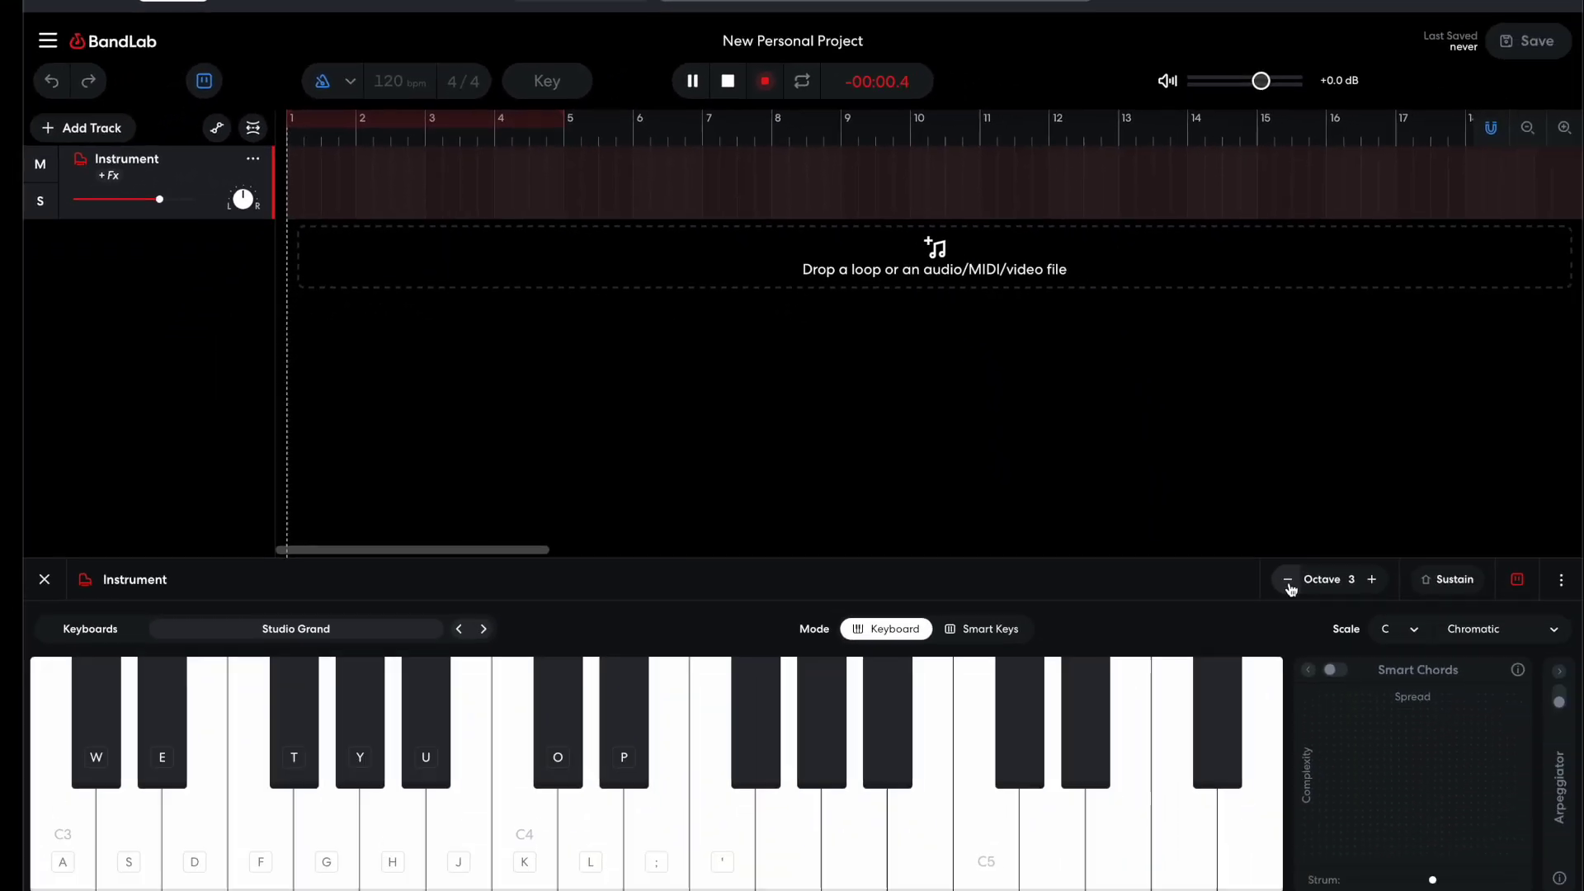
Record a roughly four-bar piano part at octave 3, starting with D, F and A and ending on a held G, B and D chord
key("s")
key("f")
key("h")
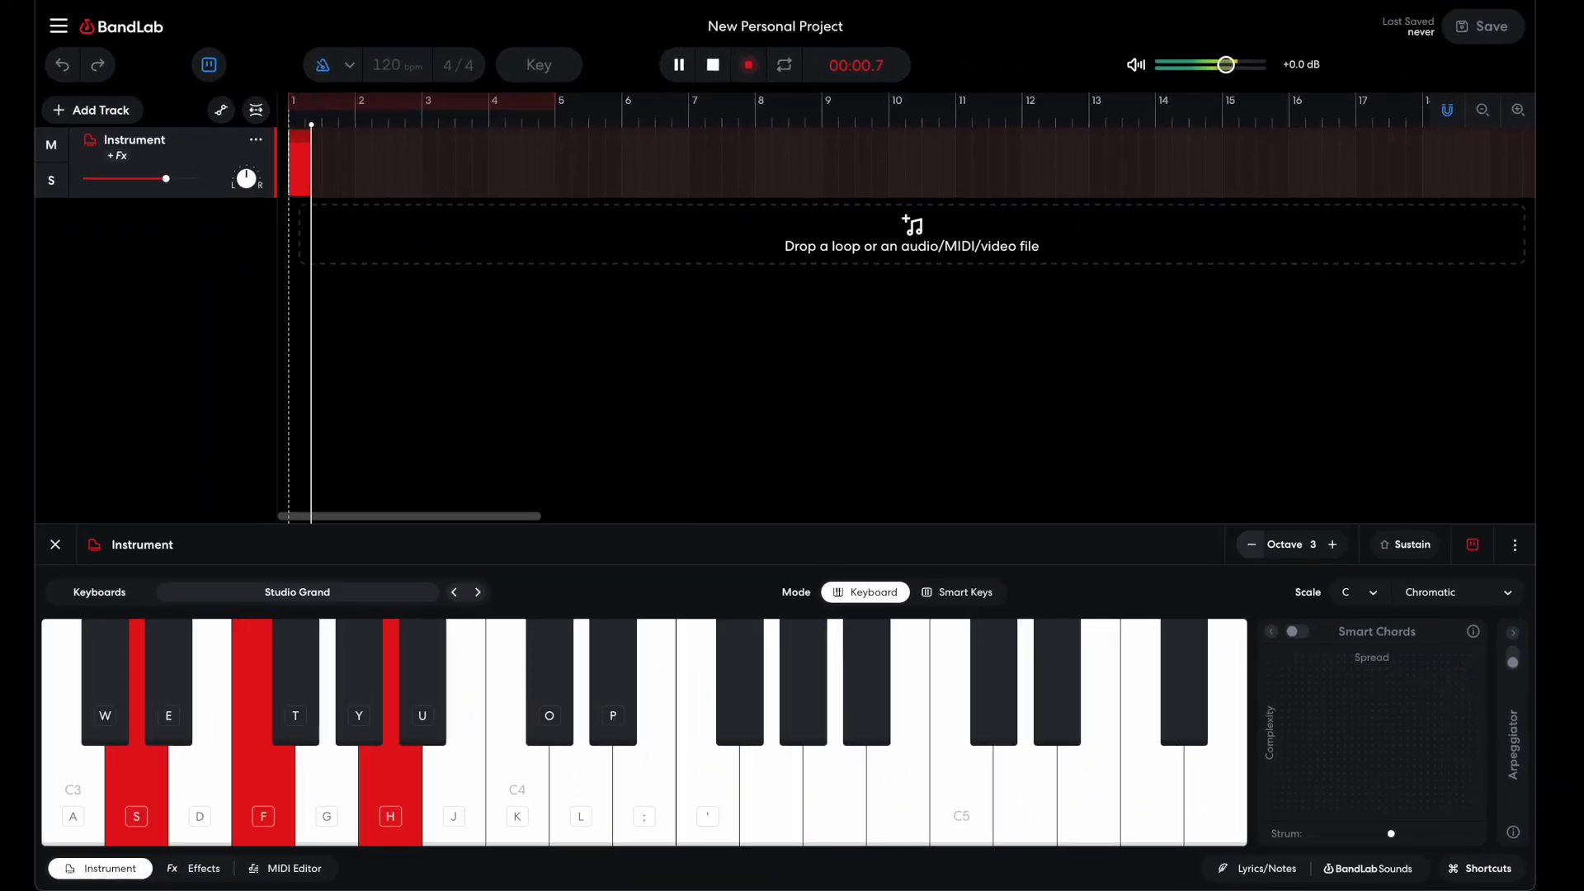
key("d")
key("f")
key("h")
key("k")
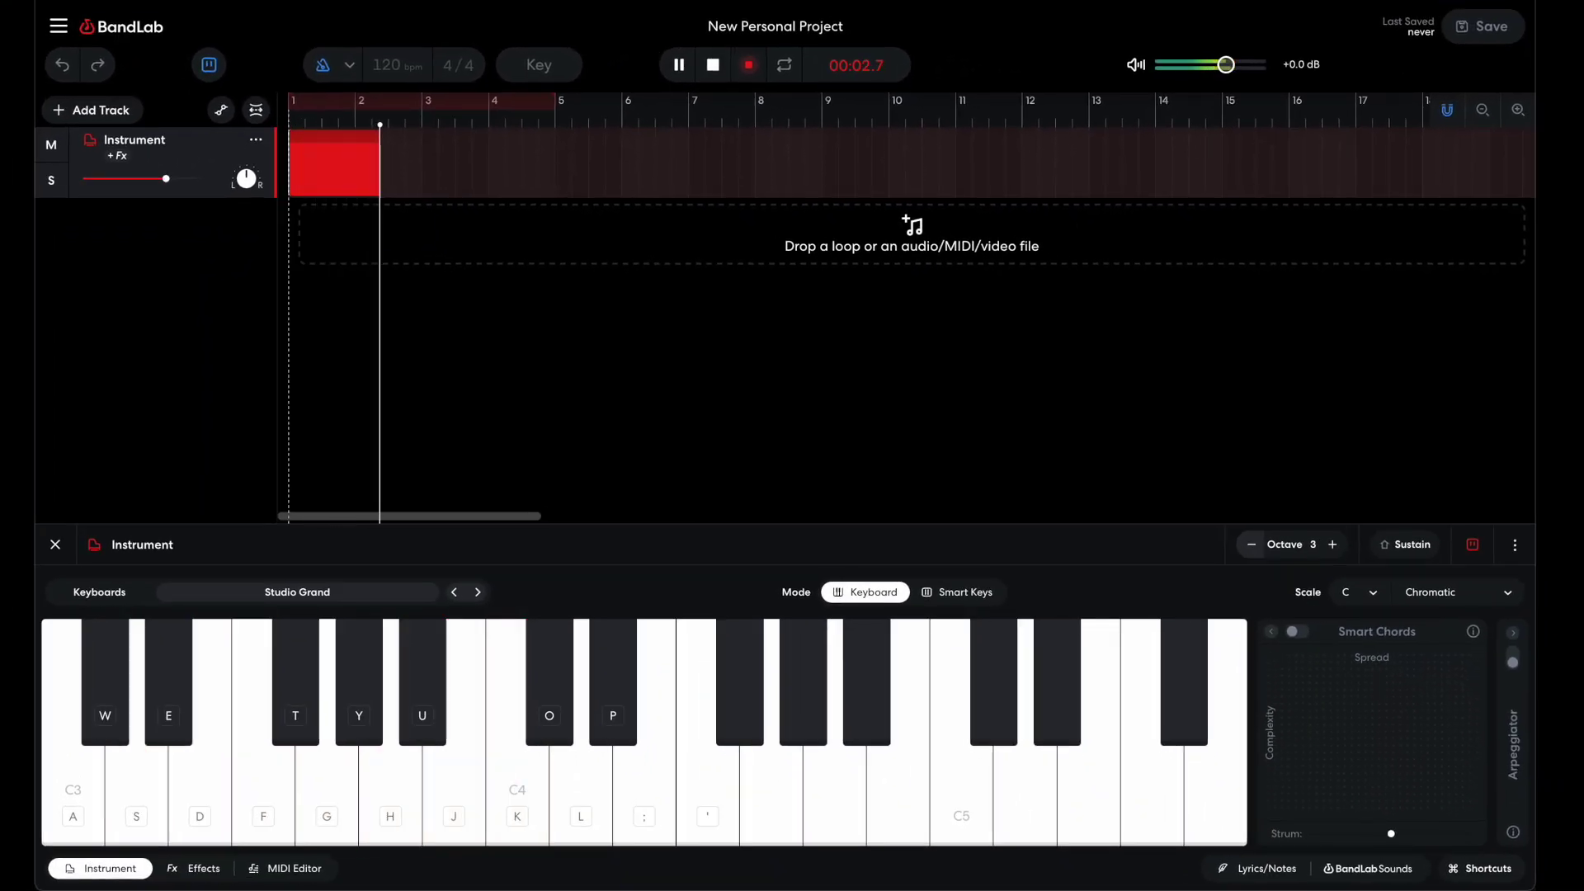
key("d")
key("j")
key("s")
key("h")
key("d")
key("g")
key("j")
key("l")
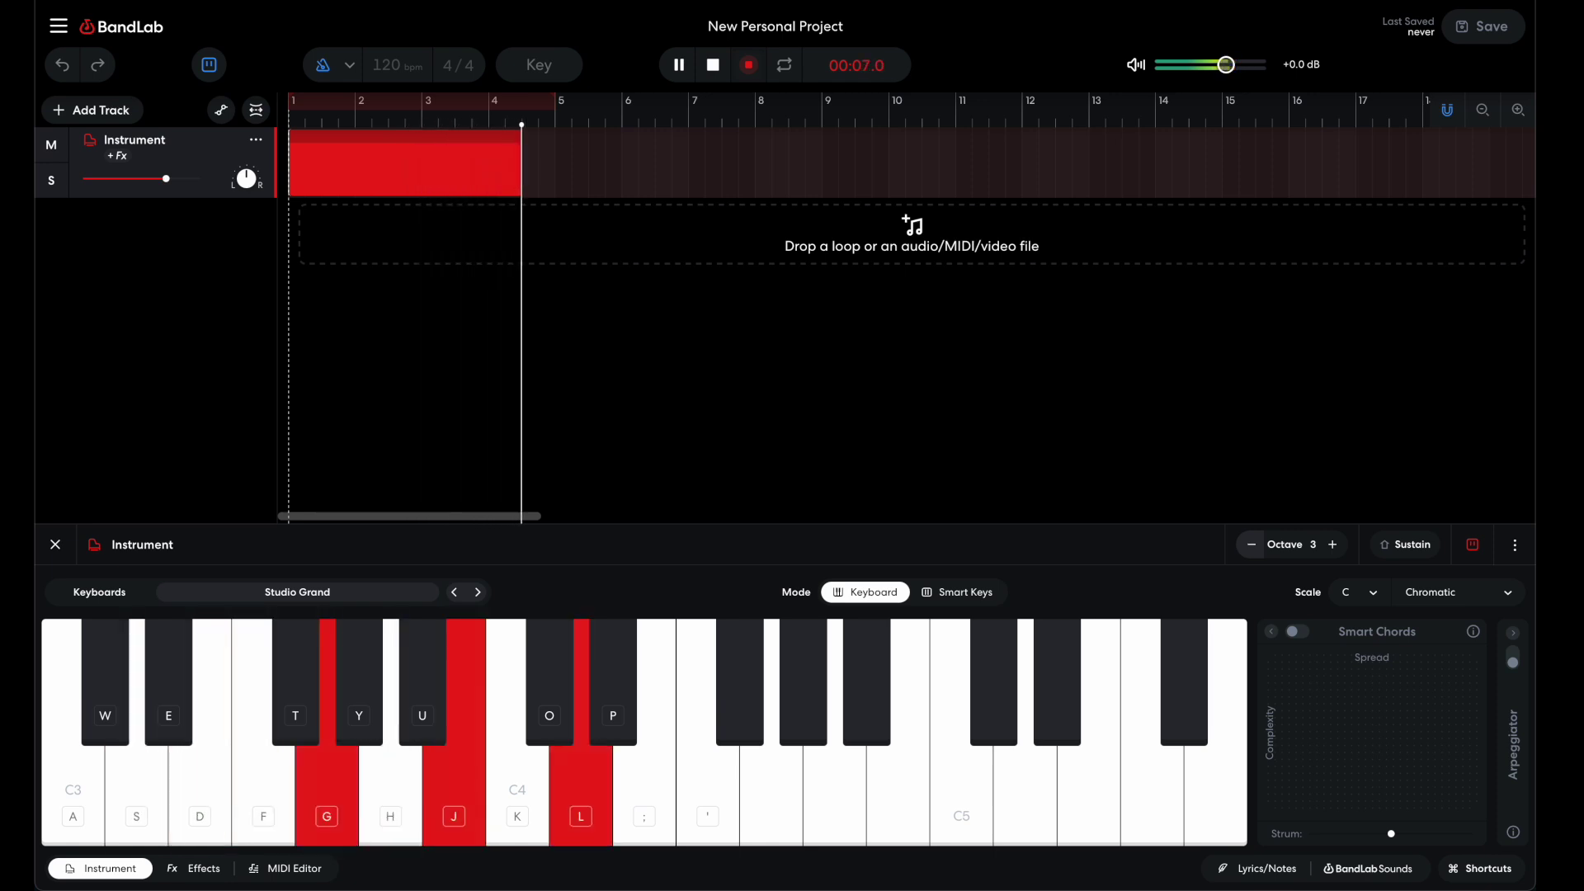
left_click(753, 67)
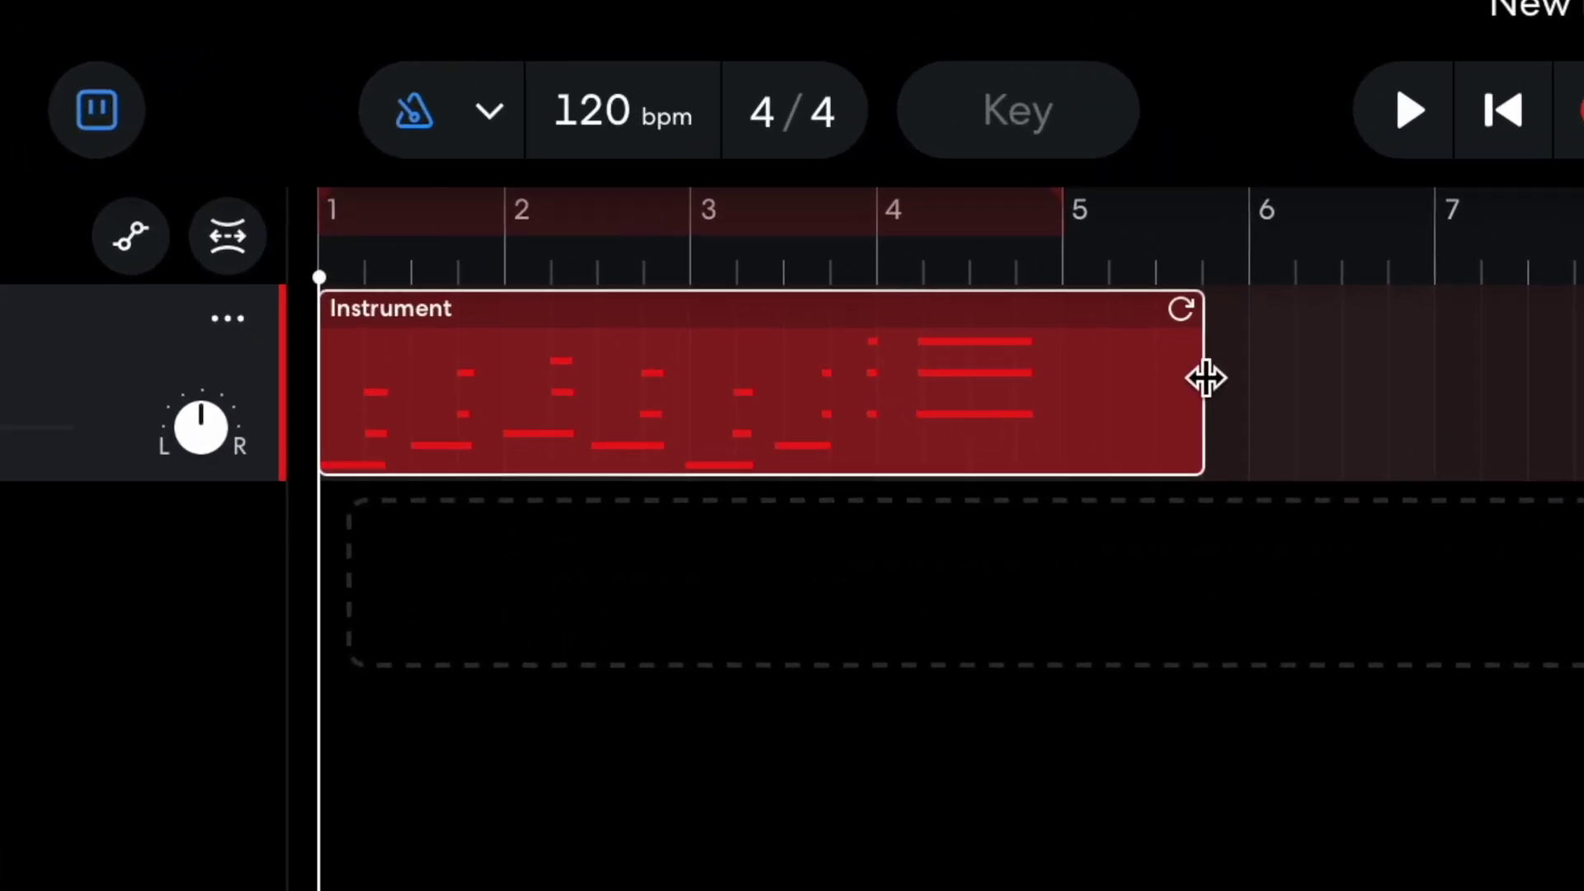
Stretch the recorded piano region's end to bar 6, and slice off and delete the excess after the start of bar 5
left_click_drag(1205, 378, 1255, 406)
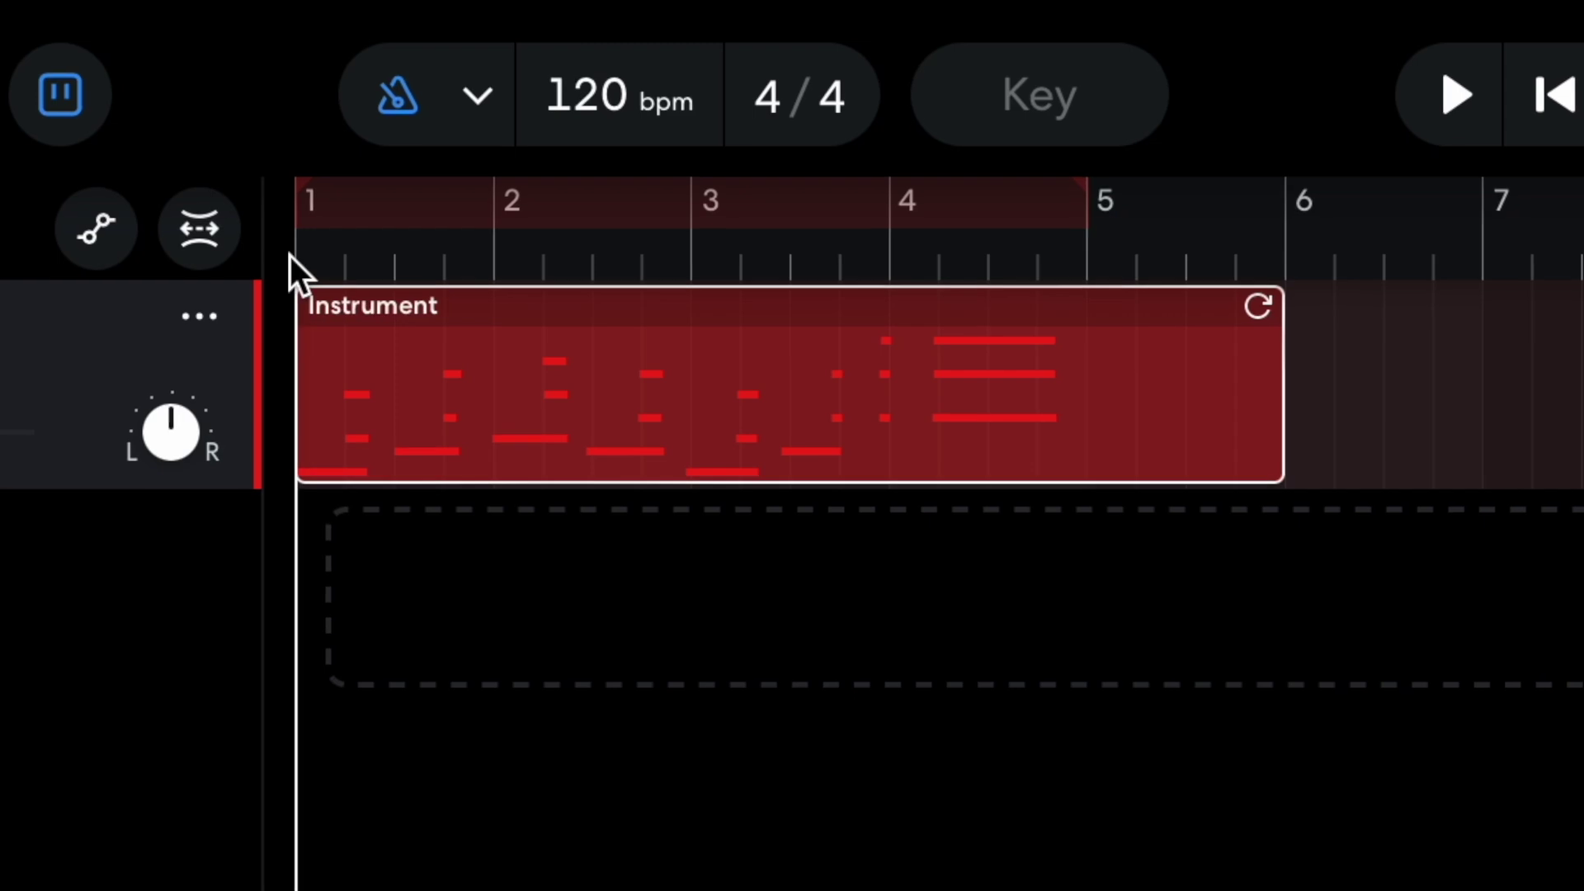
left_click(1086, 244)
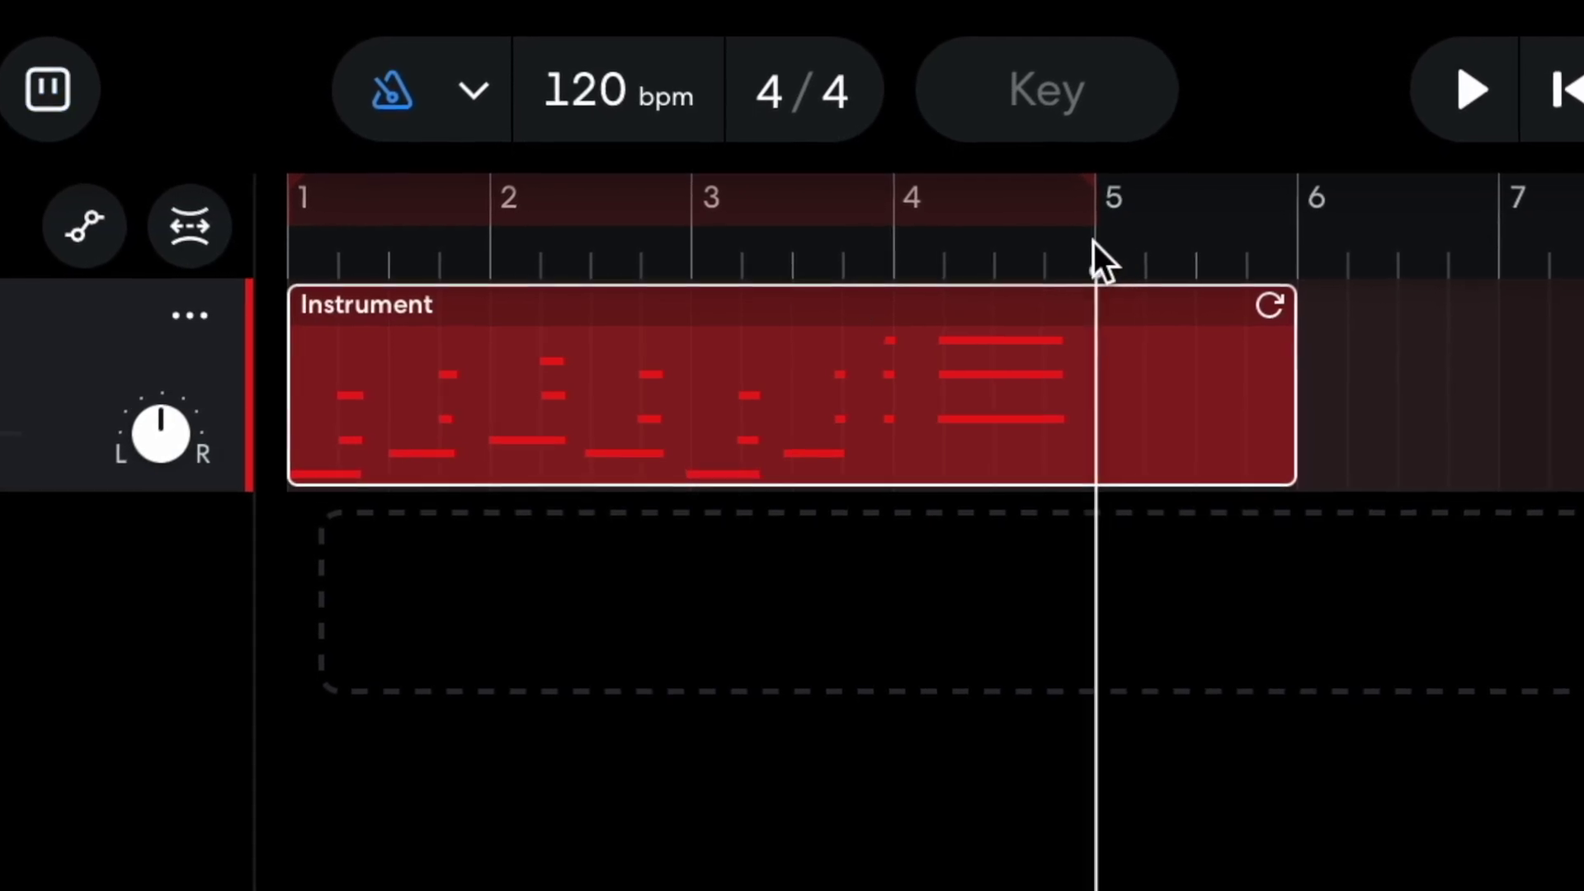
key("s")
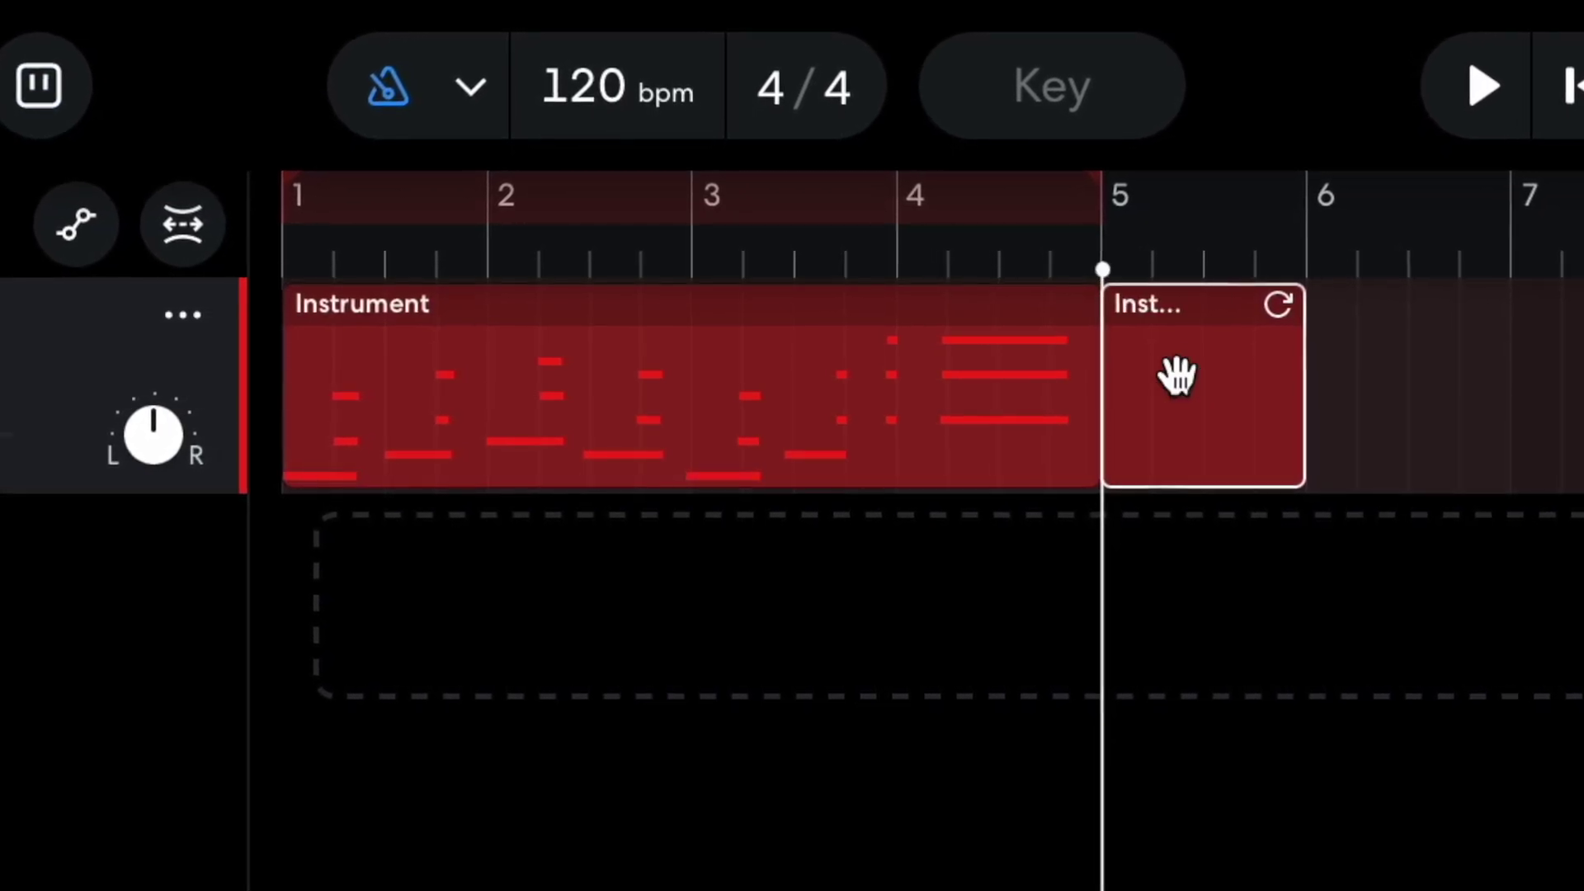
key("Delete")
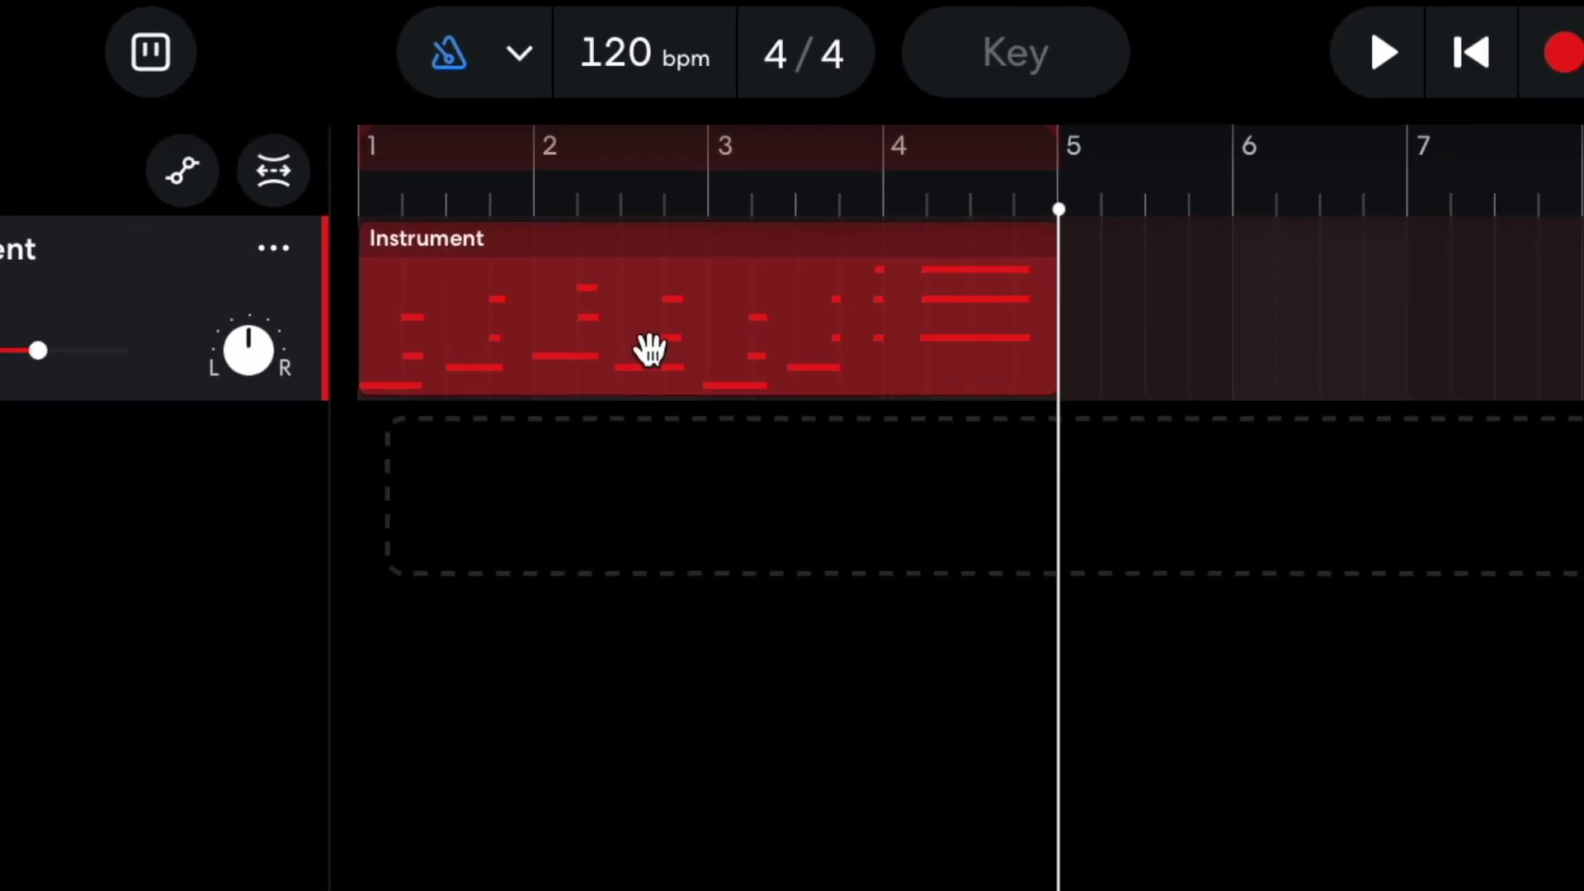
Quantize the notes of the recorded piano region
double_click(650, 350)
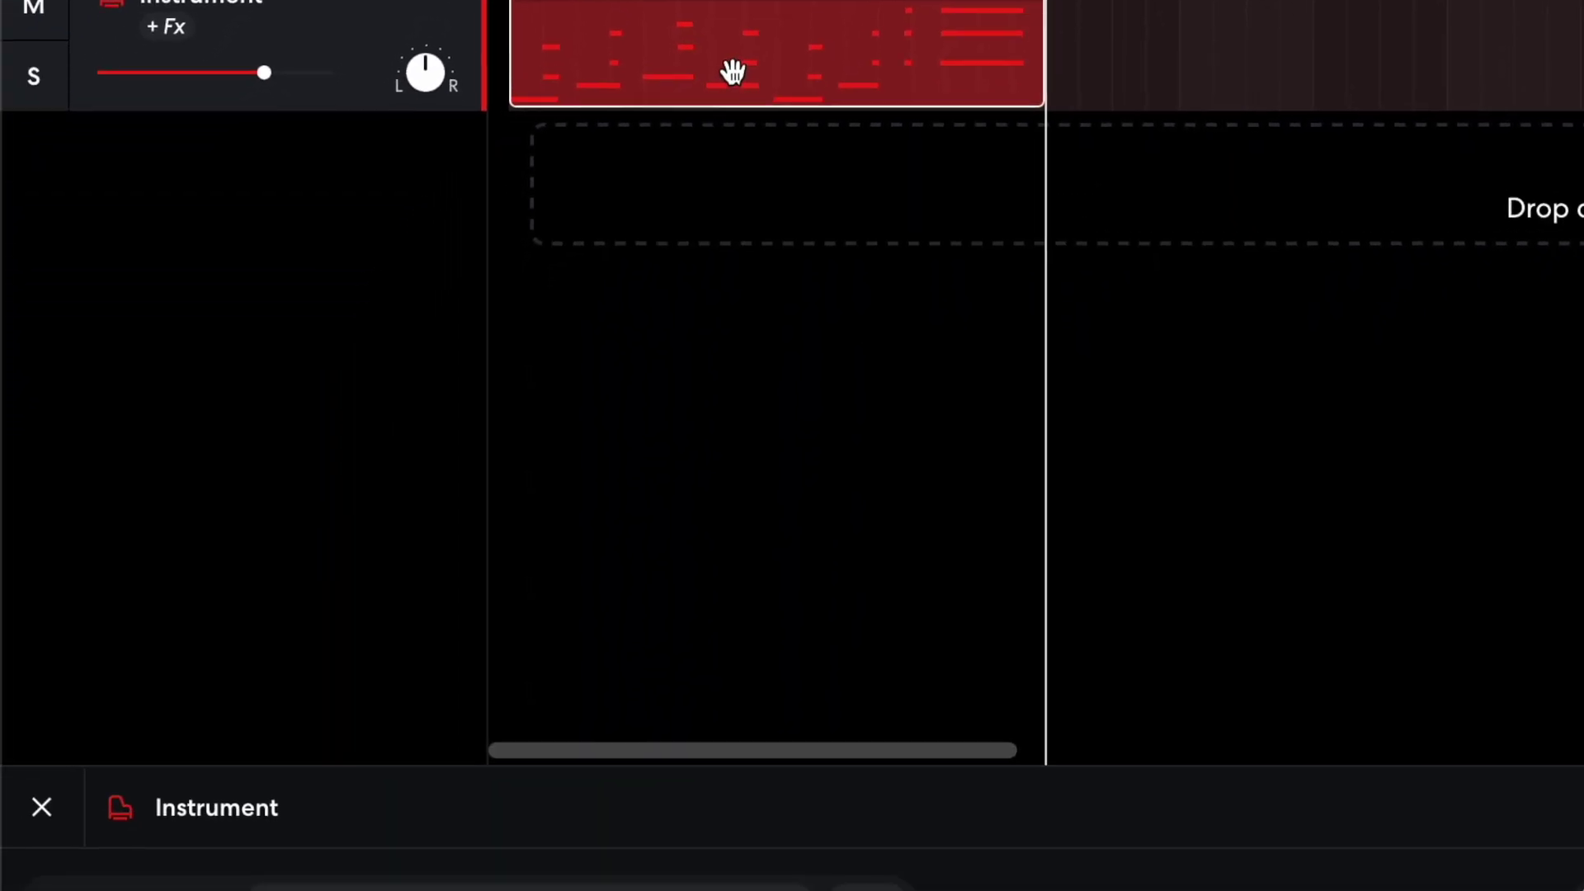
right_click(733, 71)
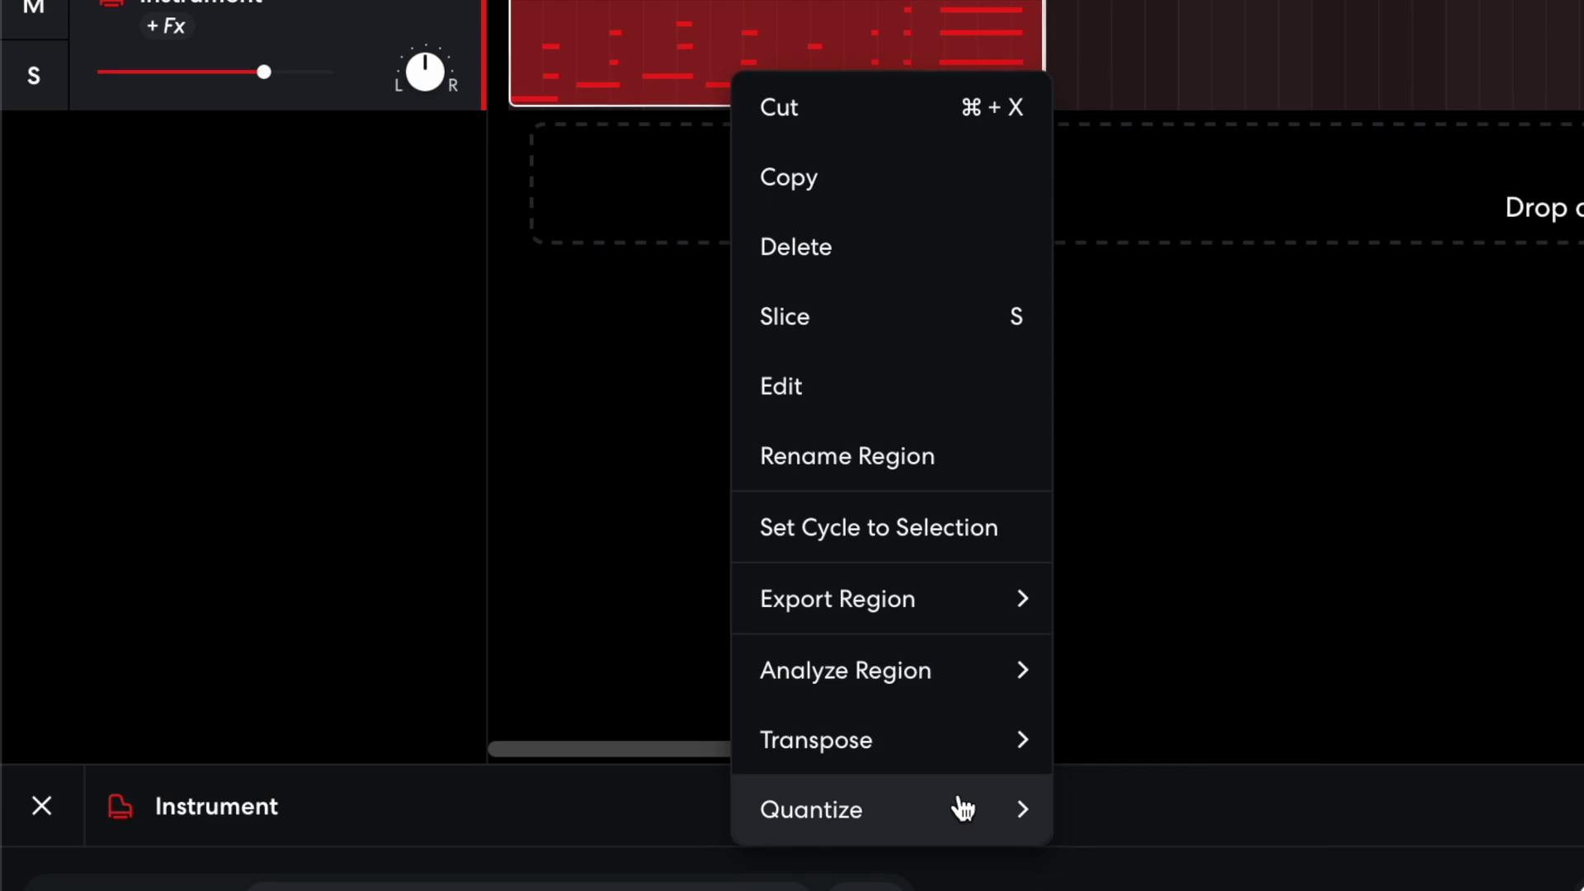
mouse_move(960, 807)
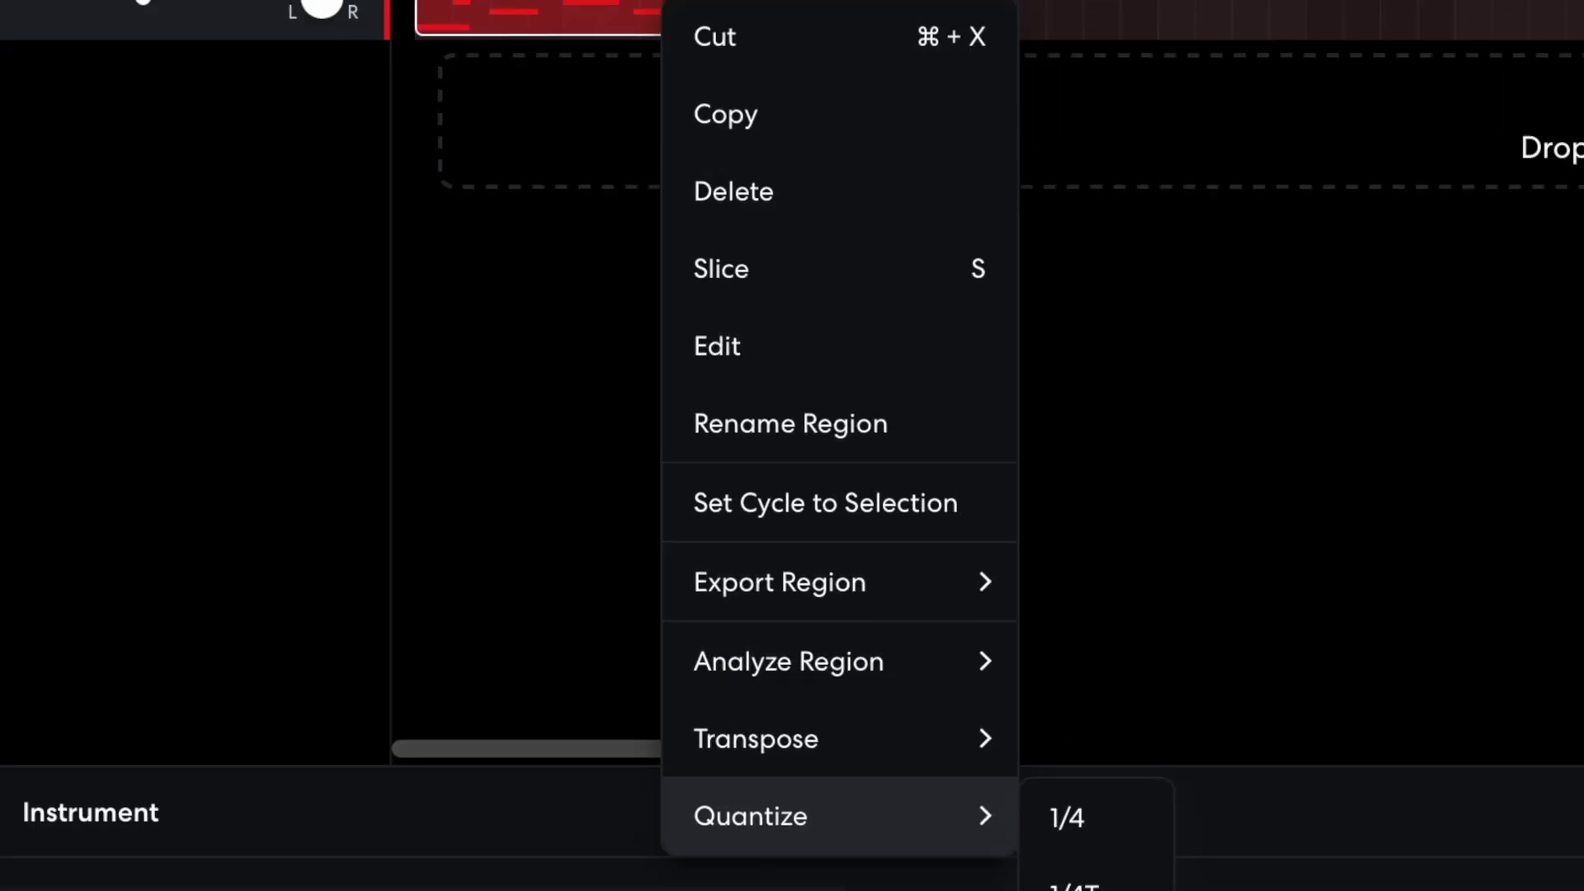
left_click(859, 789)
Play the quantized piano region from the beginning and stop playback
left_click(712, 65)
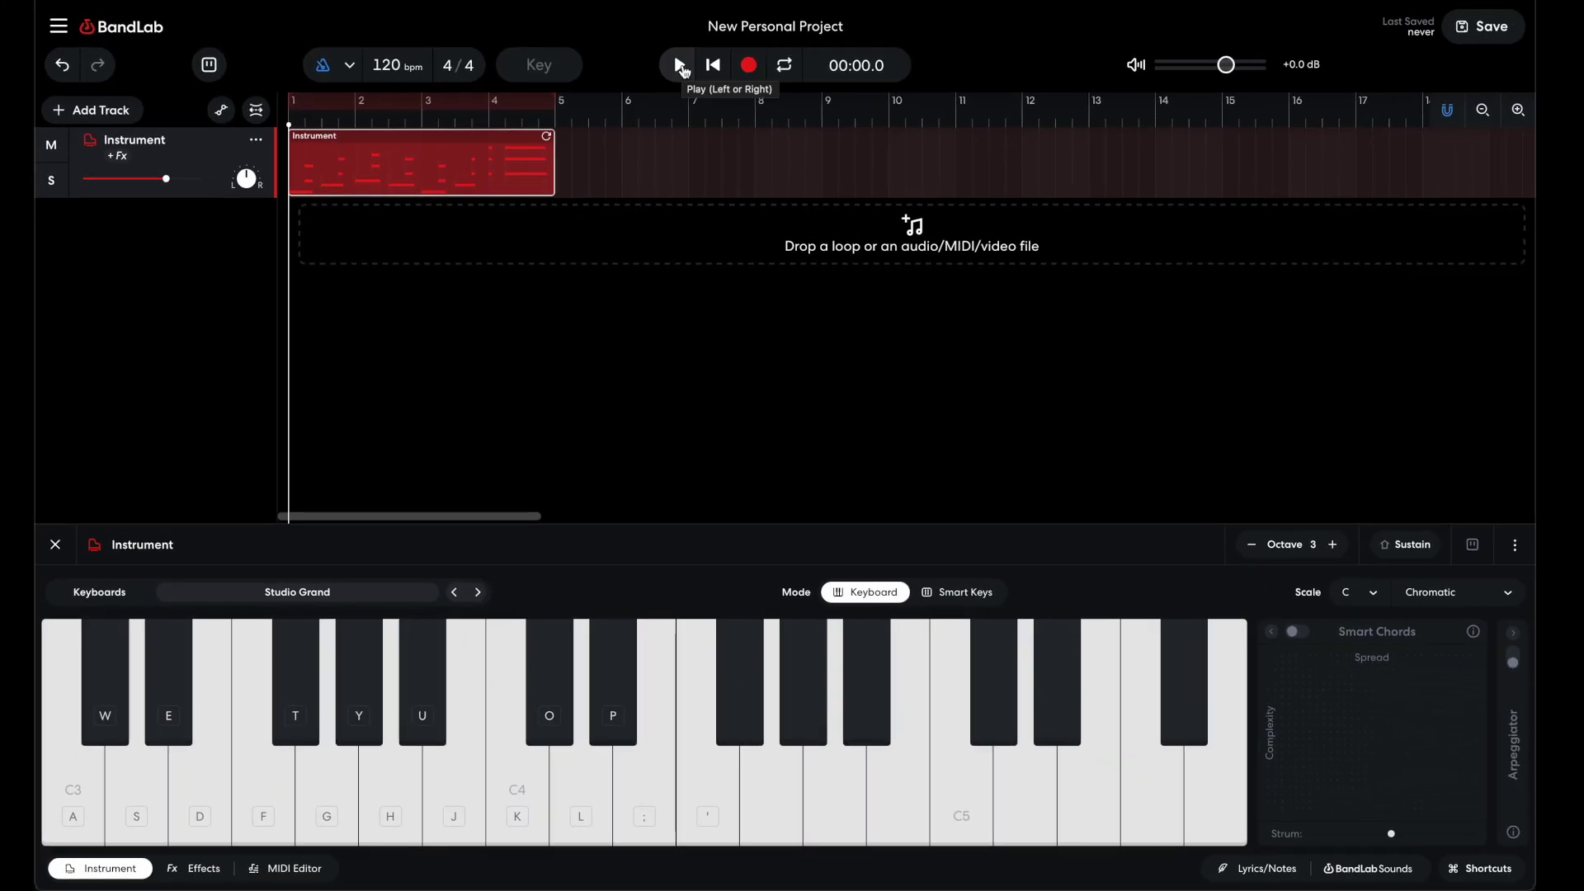
left_click(680, 66)
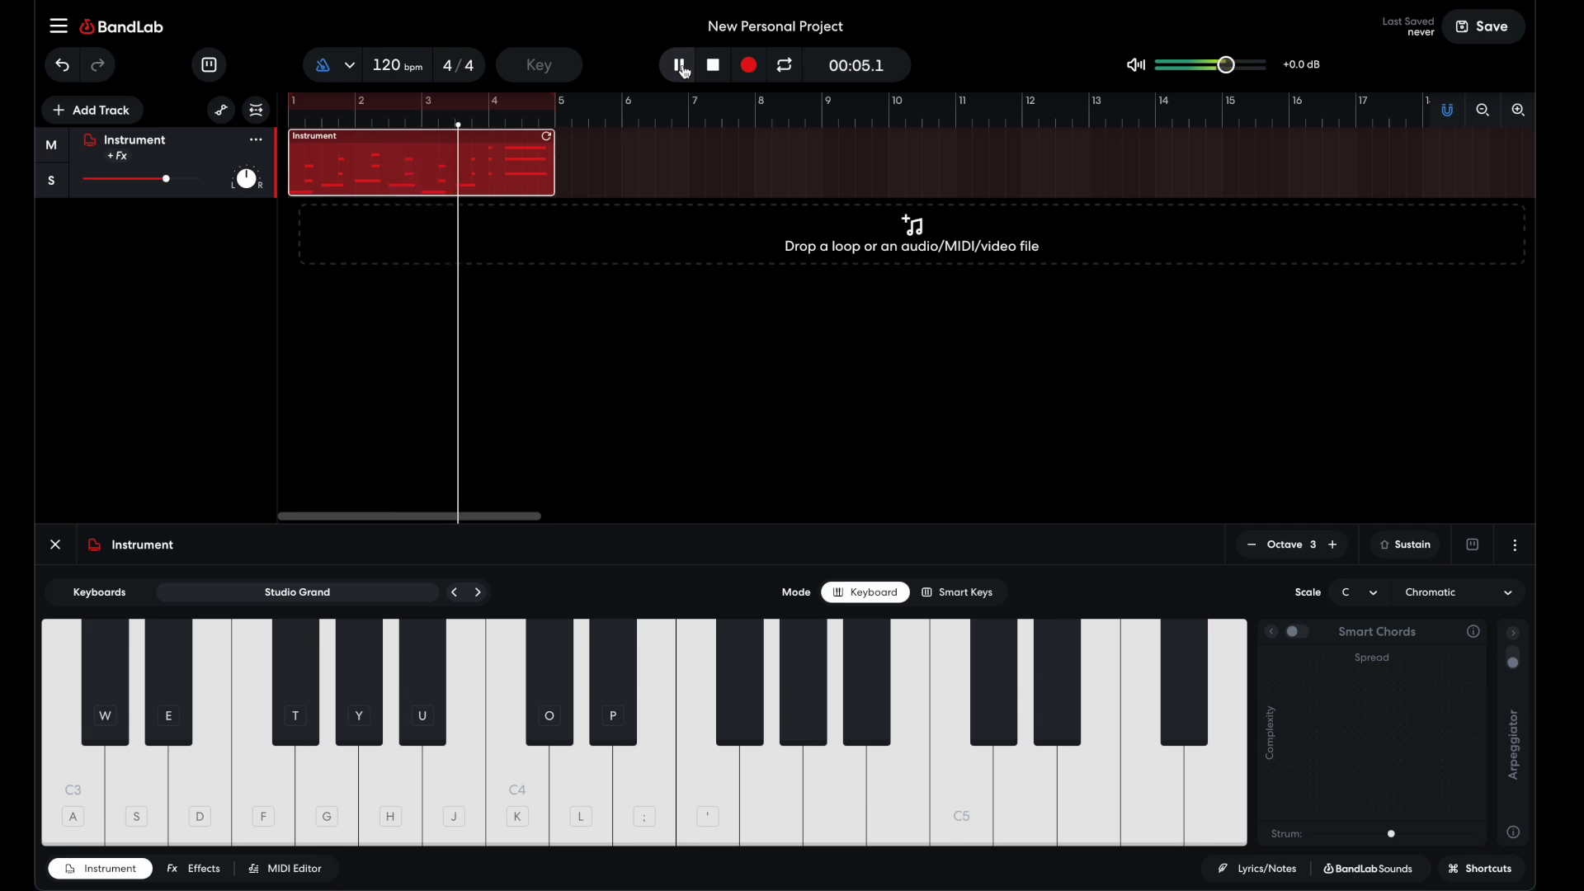
left_click(709, 71)
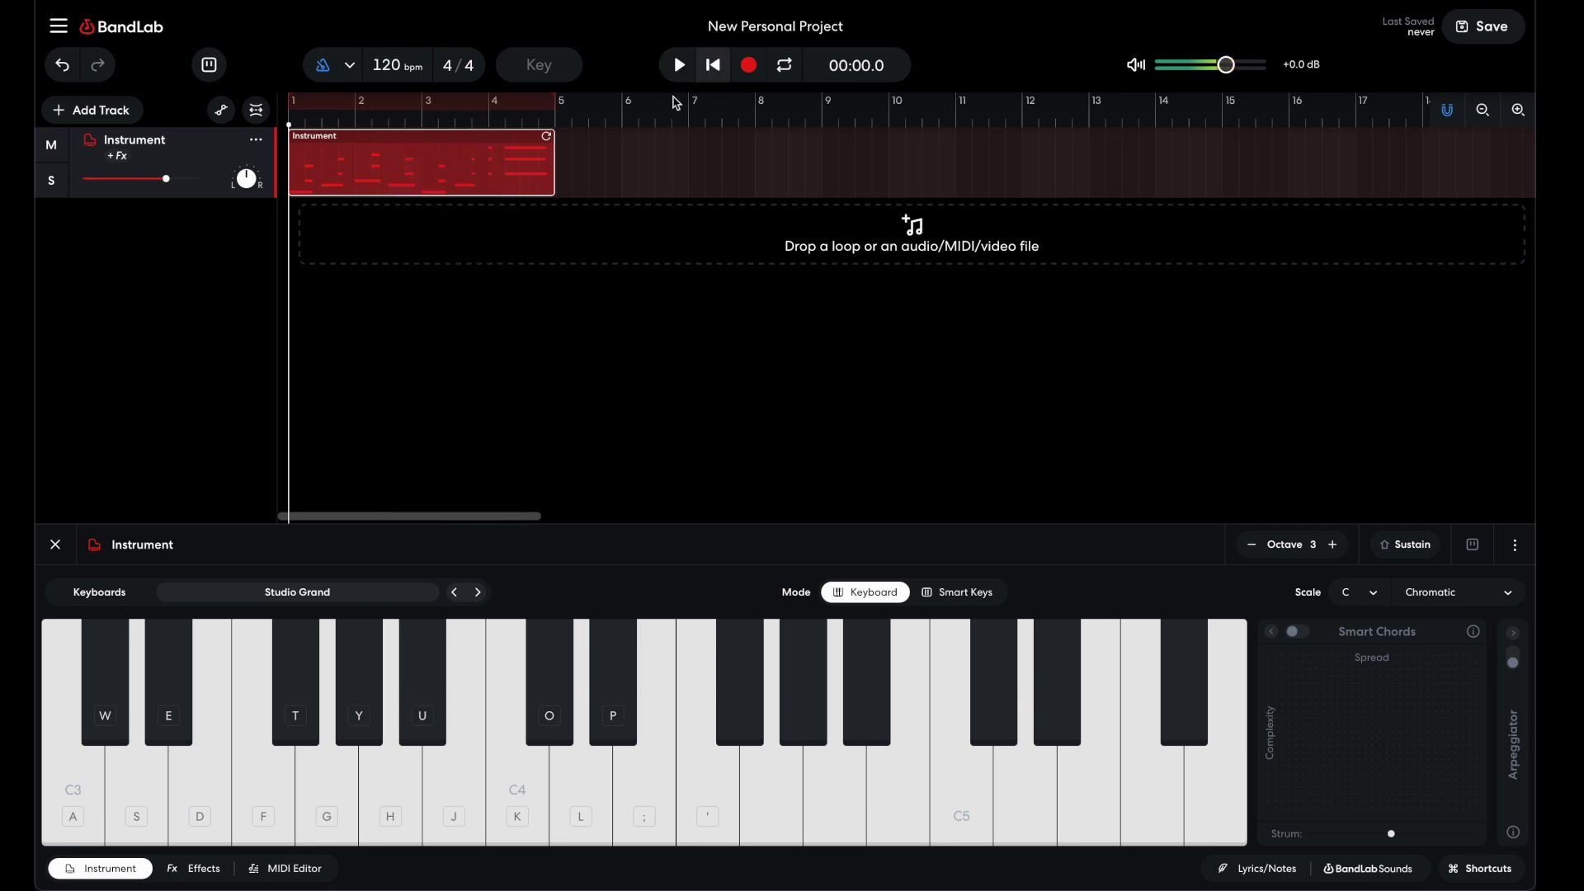
In the piano region's MIDI editor, add a G2 bass note at 4.2 and lengthen it to match the chord above
double_click(512, 178)
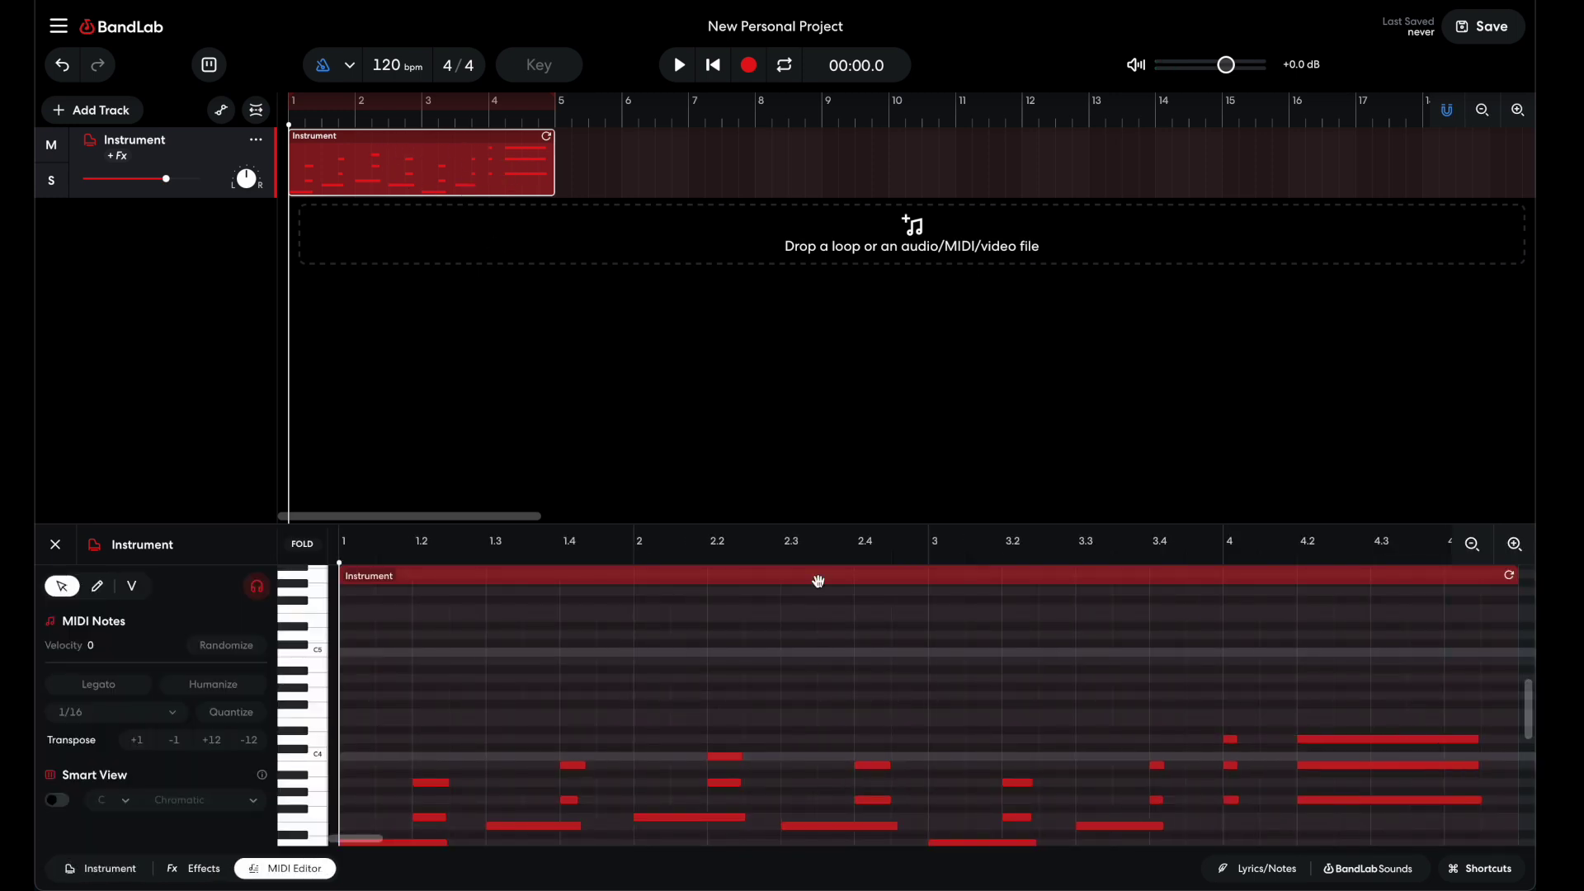
scroll(1148, 726, "down", 3)
scroll(1149, 726, "right", 3)
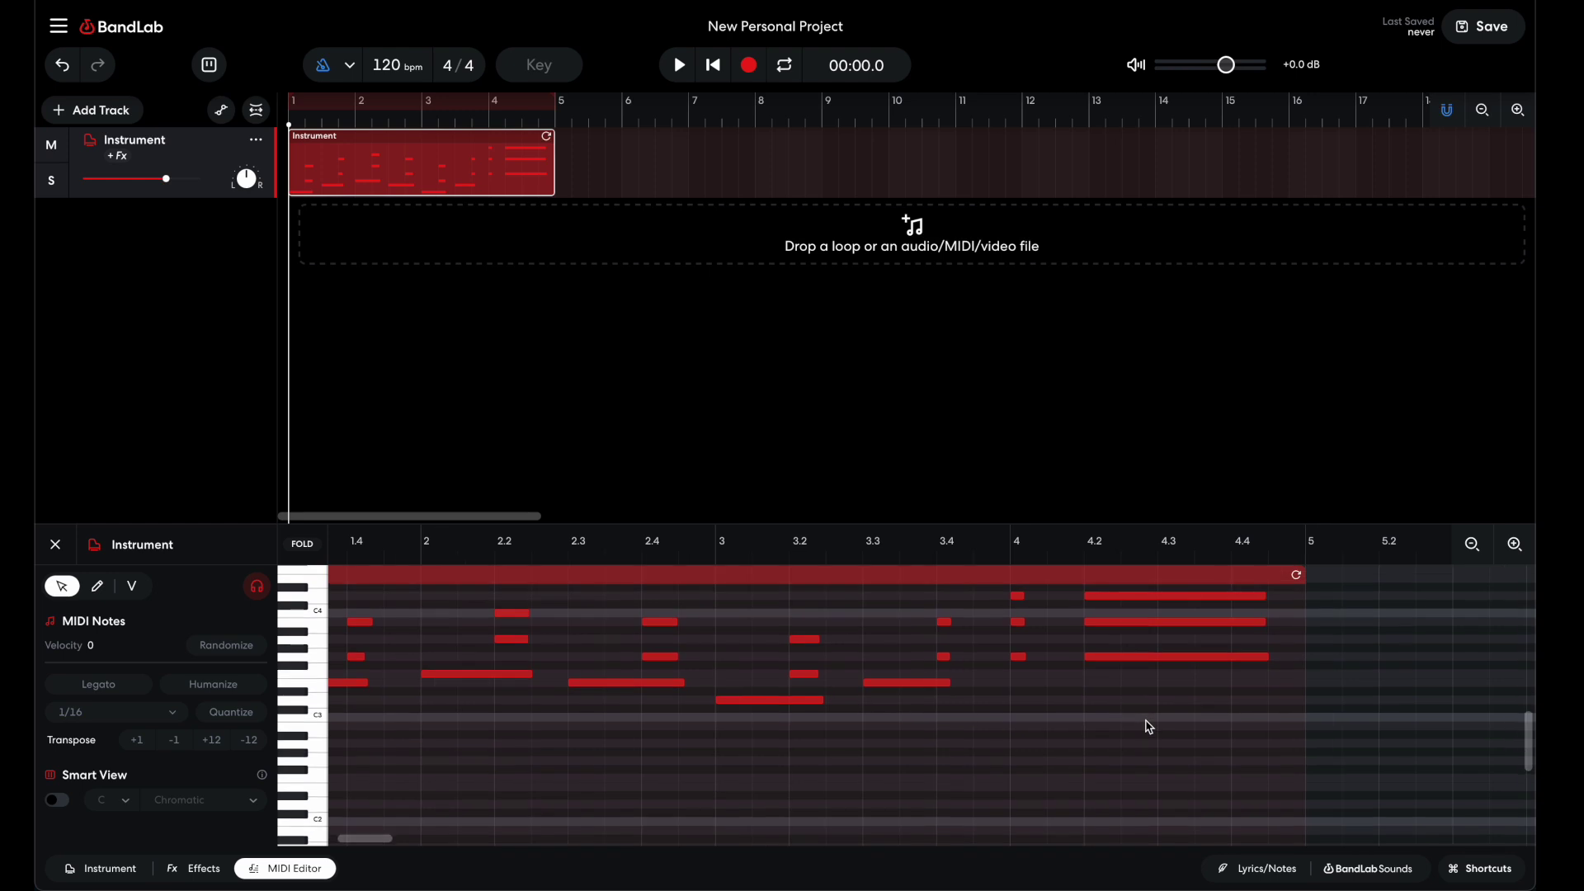
key("ctrl")
scroll(1094, 740, "down", 2)
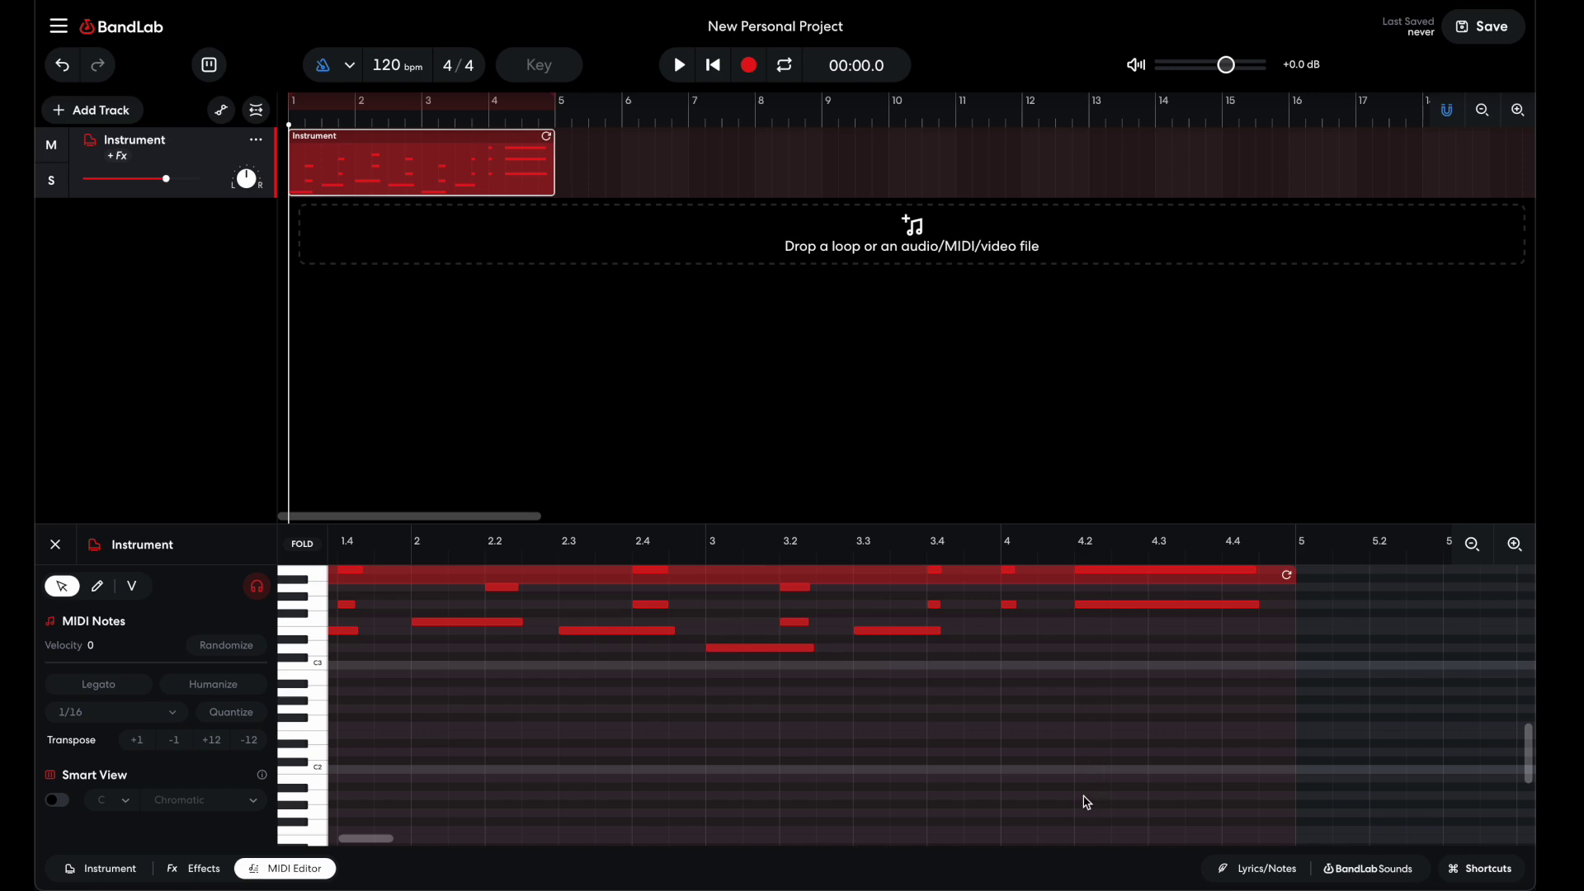
scroll(540, 779, "right", 7)
scroll(541, 776, "up", 1)
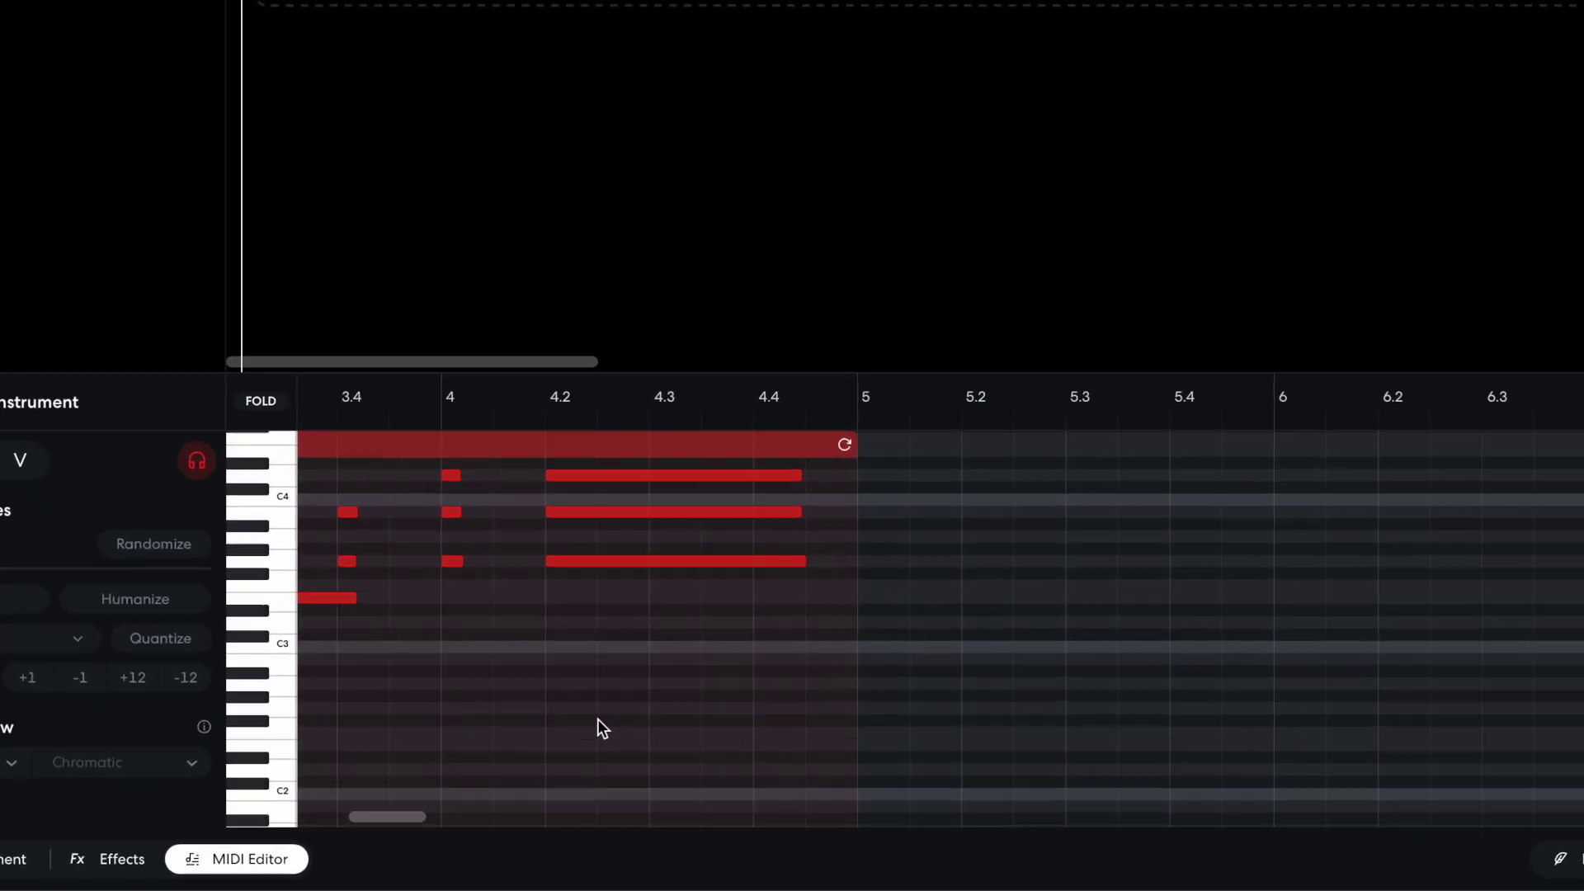
scroll(597, 719, "right", 3)
scroll(598, 719, "up", 1)
scroll(597, 719, "down", 1)
scroll(597, 719, "left", 1)
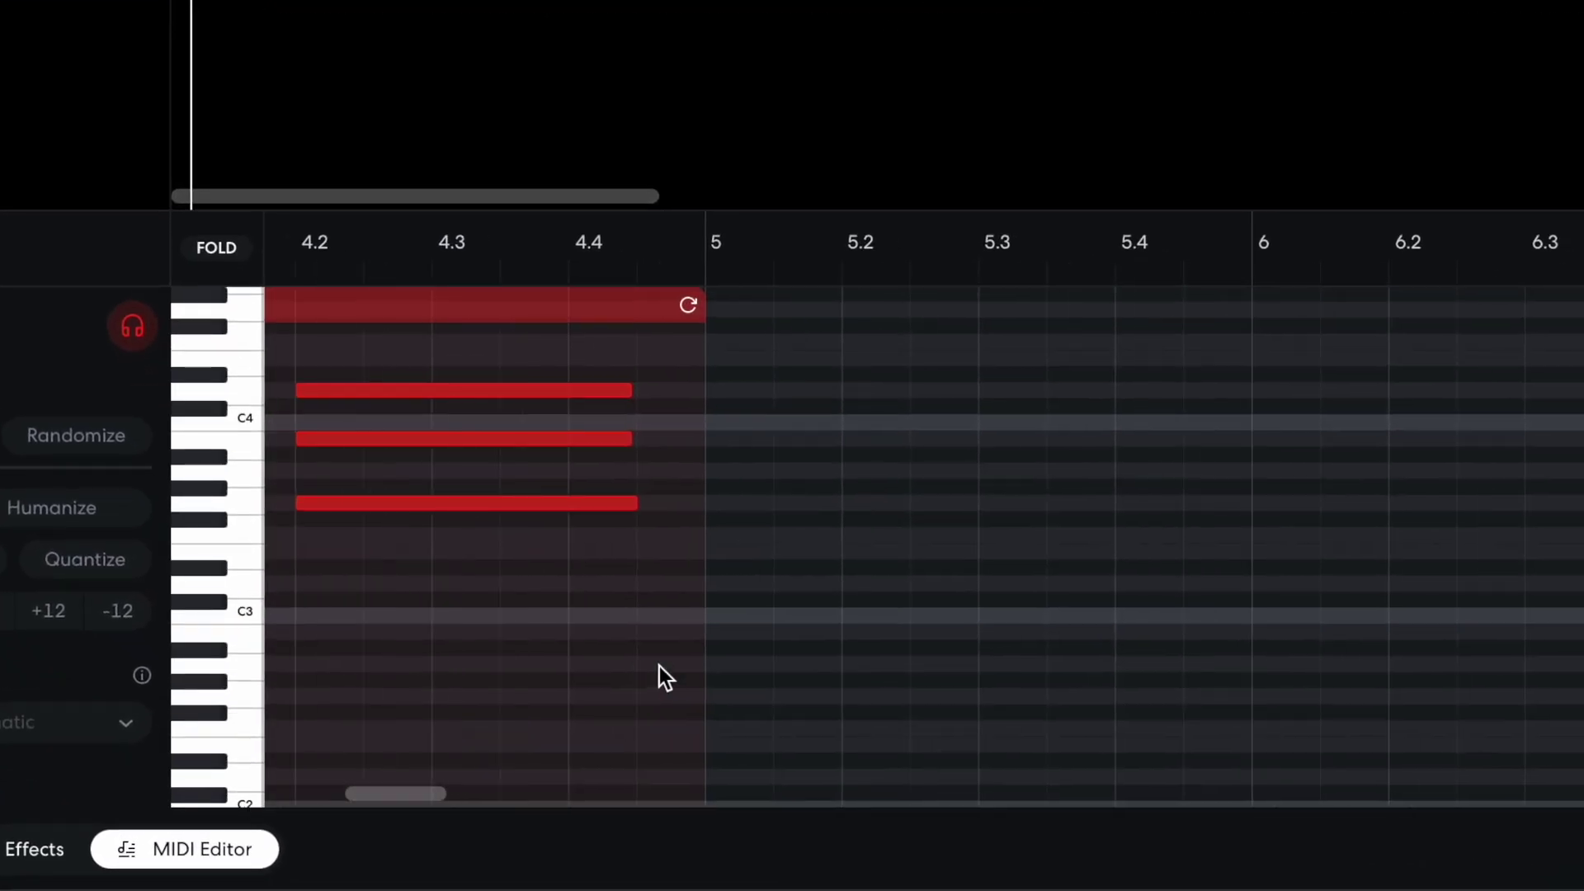
left_click(302, 698)
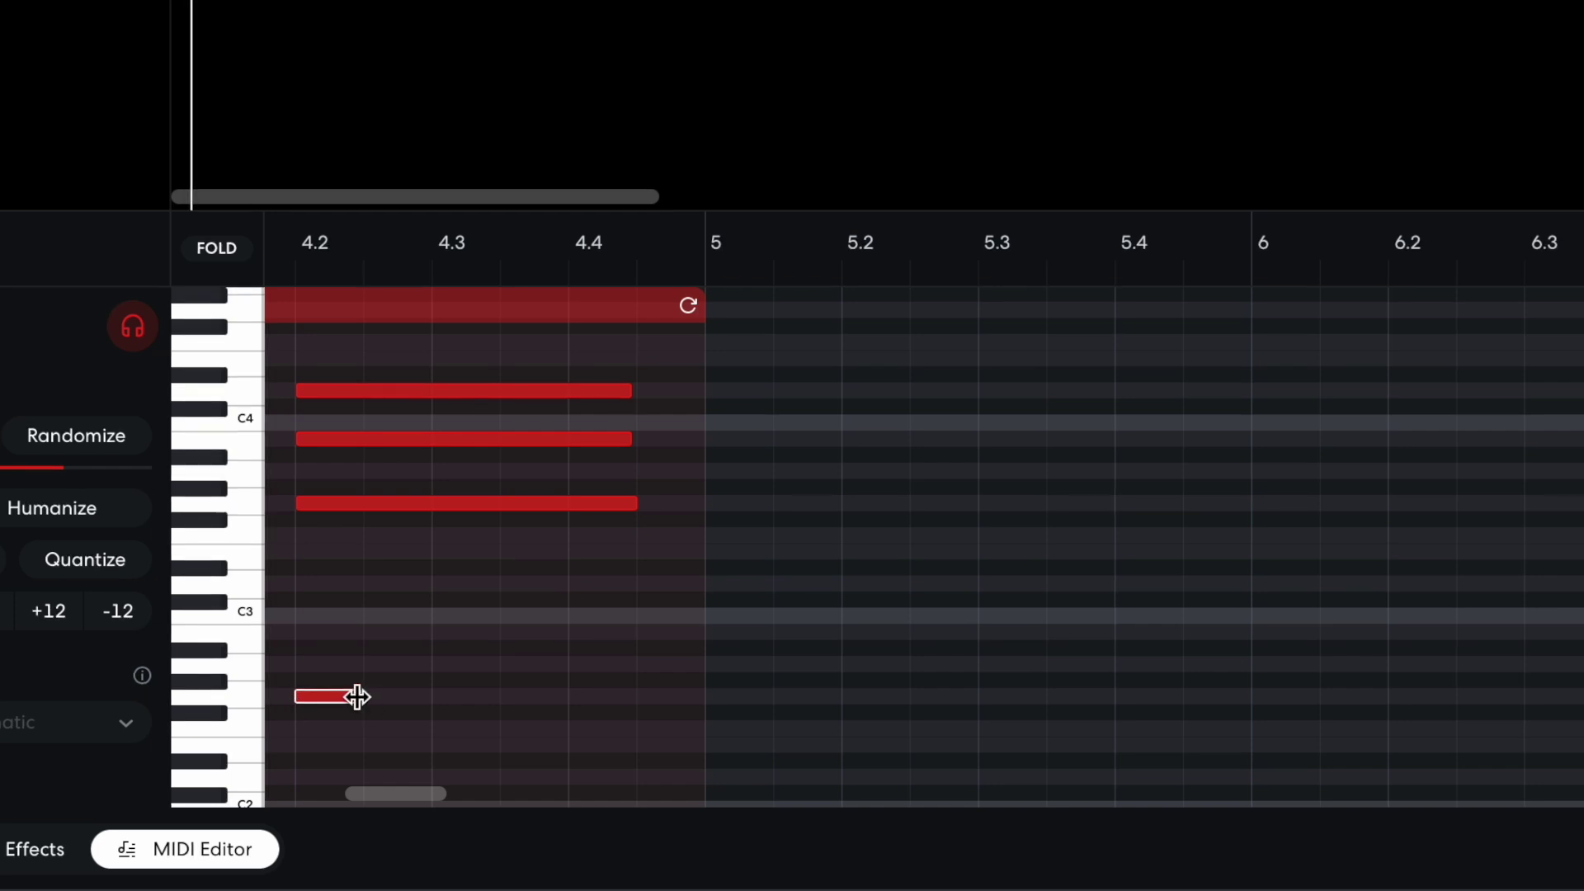
left_click_drag(357, 697, 578, 714)
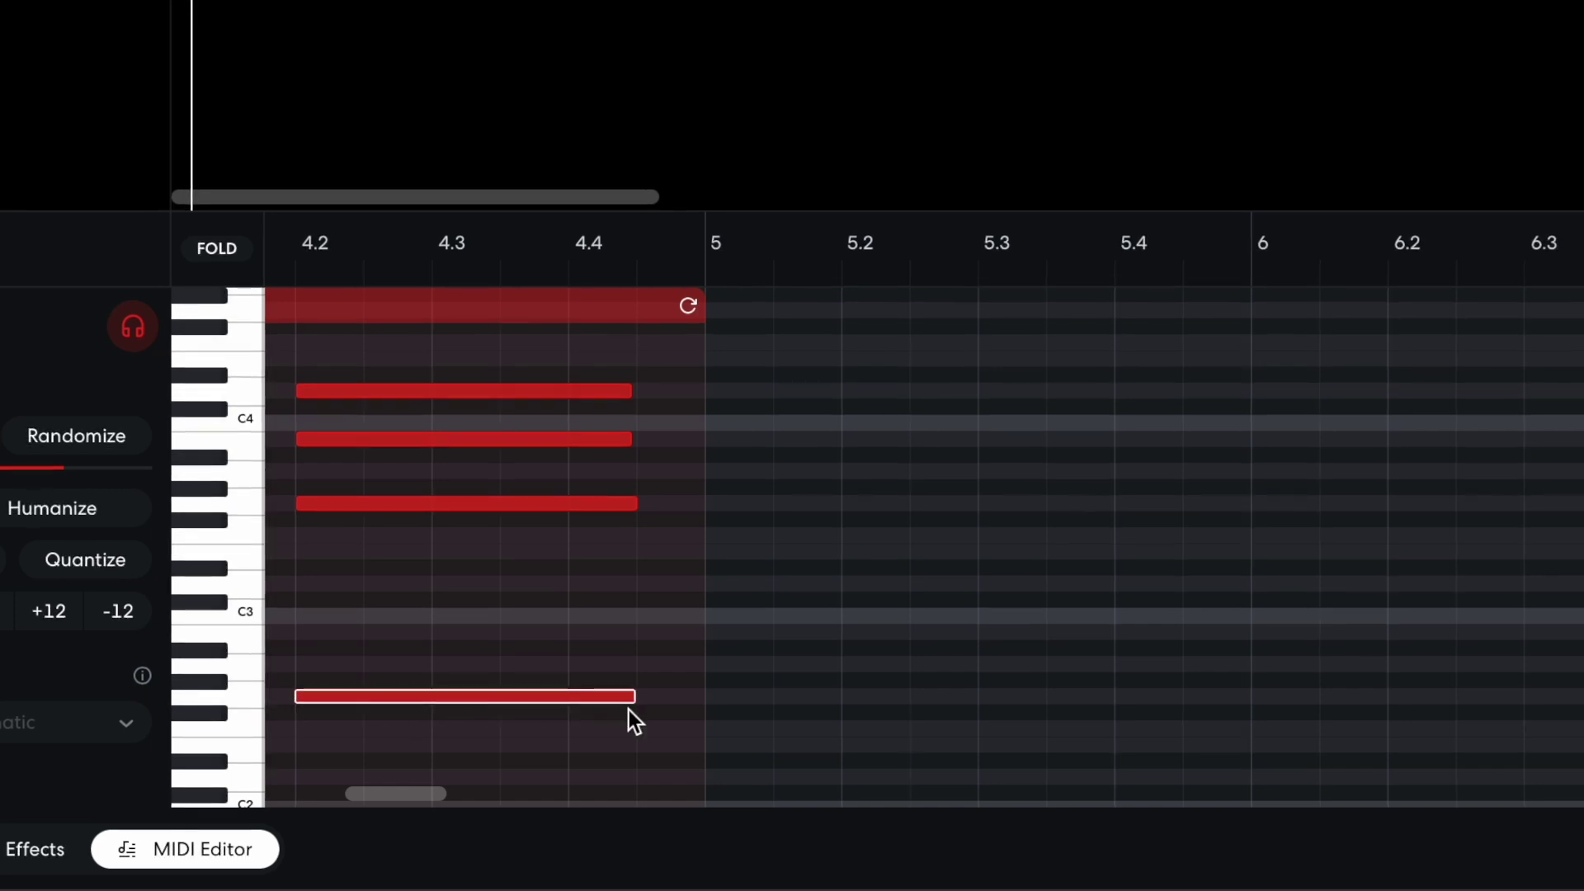
Add a second G2 bass note at the start of bar 4 and shorten it to roughly the short chord above
scroll(629, 710, "left", 10)
scroll(629, 710, "down", 1)
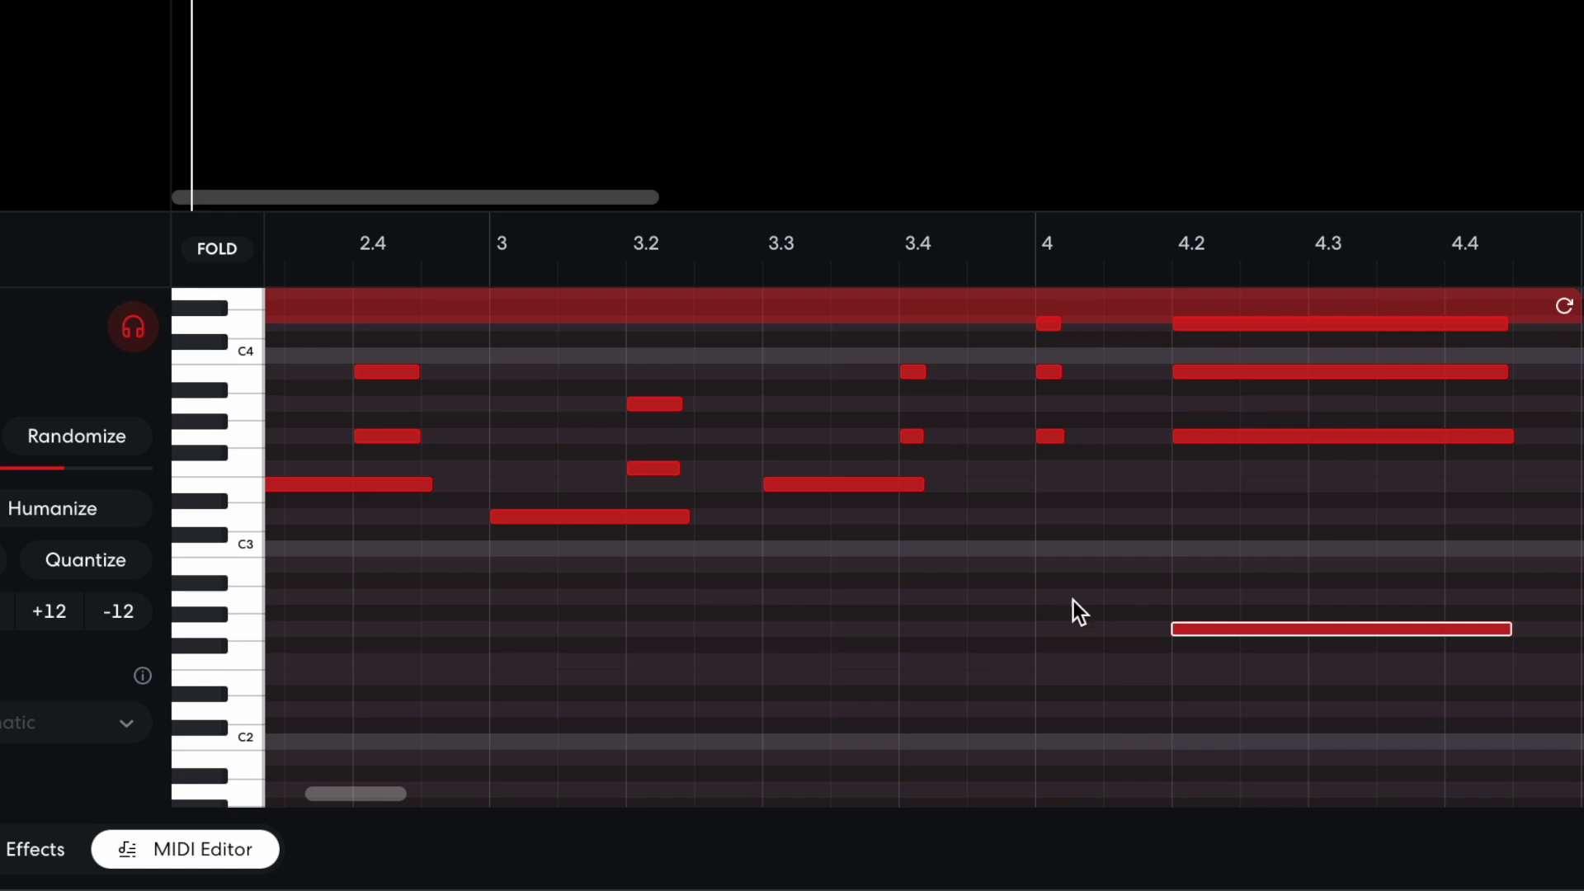
left_click(1045, 630)
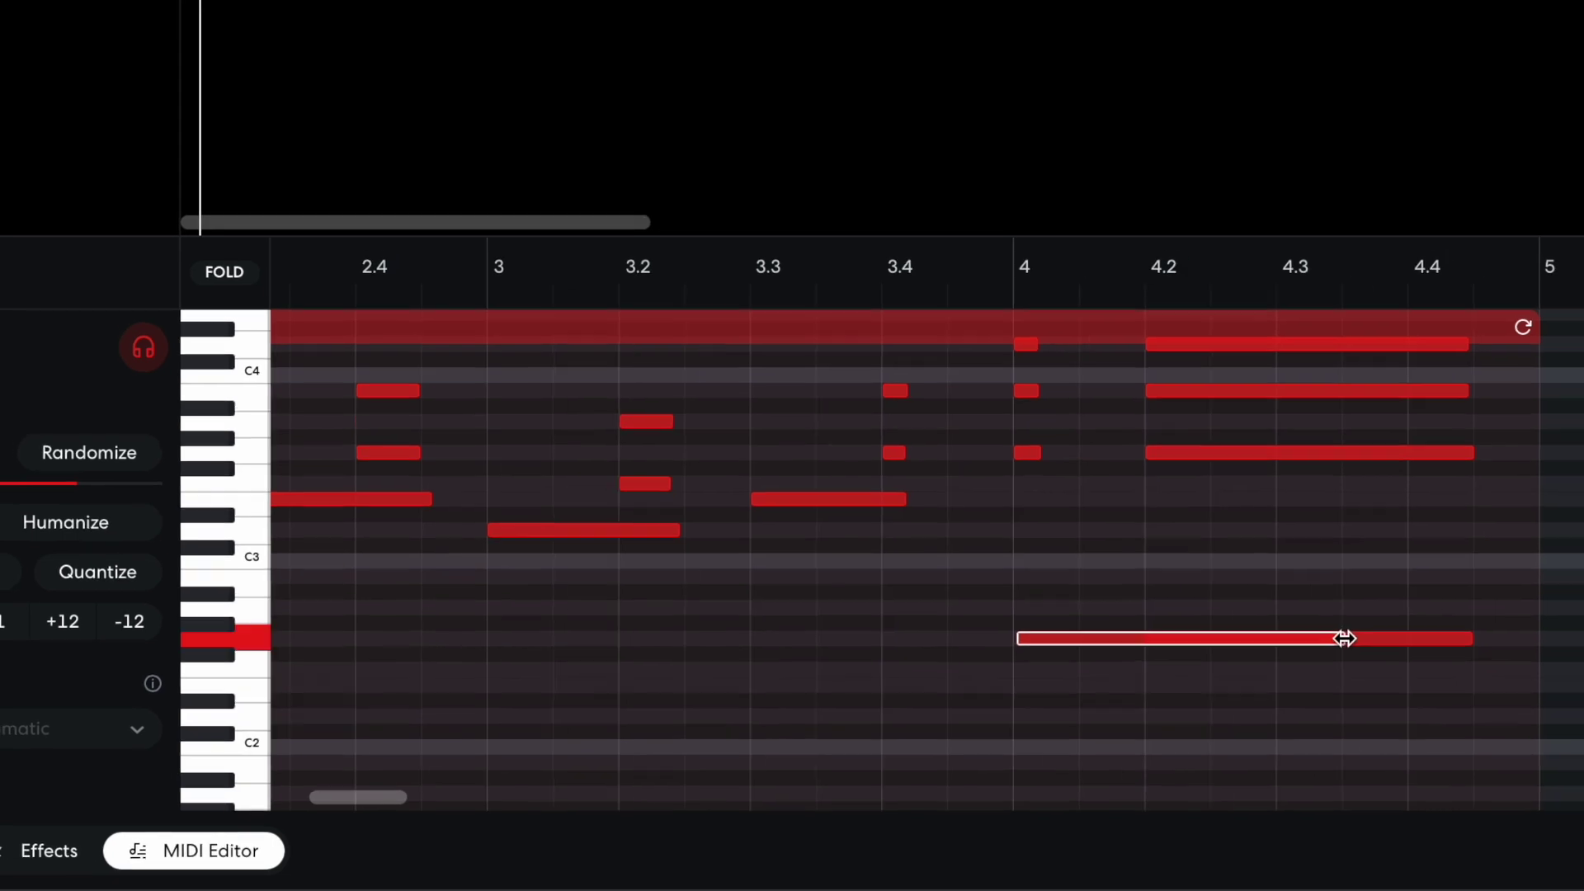
left_click_drag(1378, 631, 1094, 630)
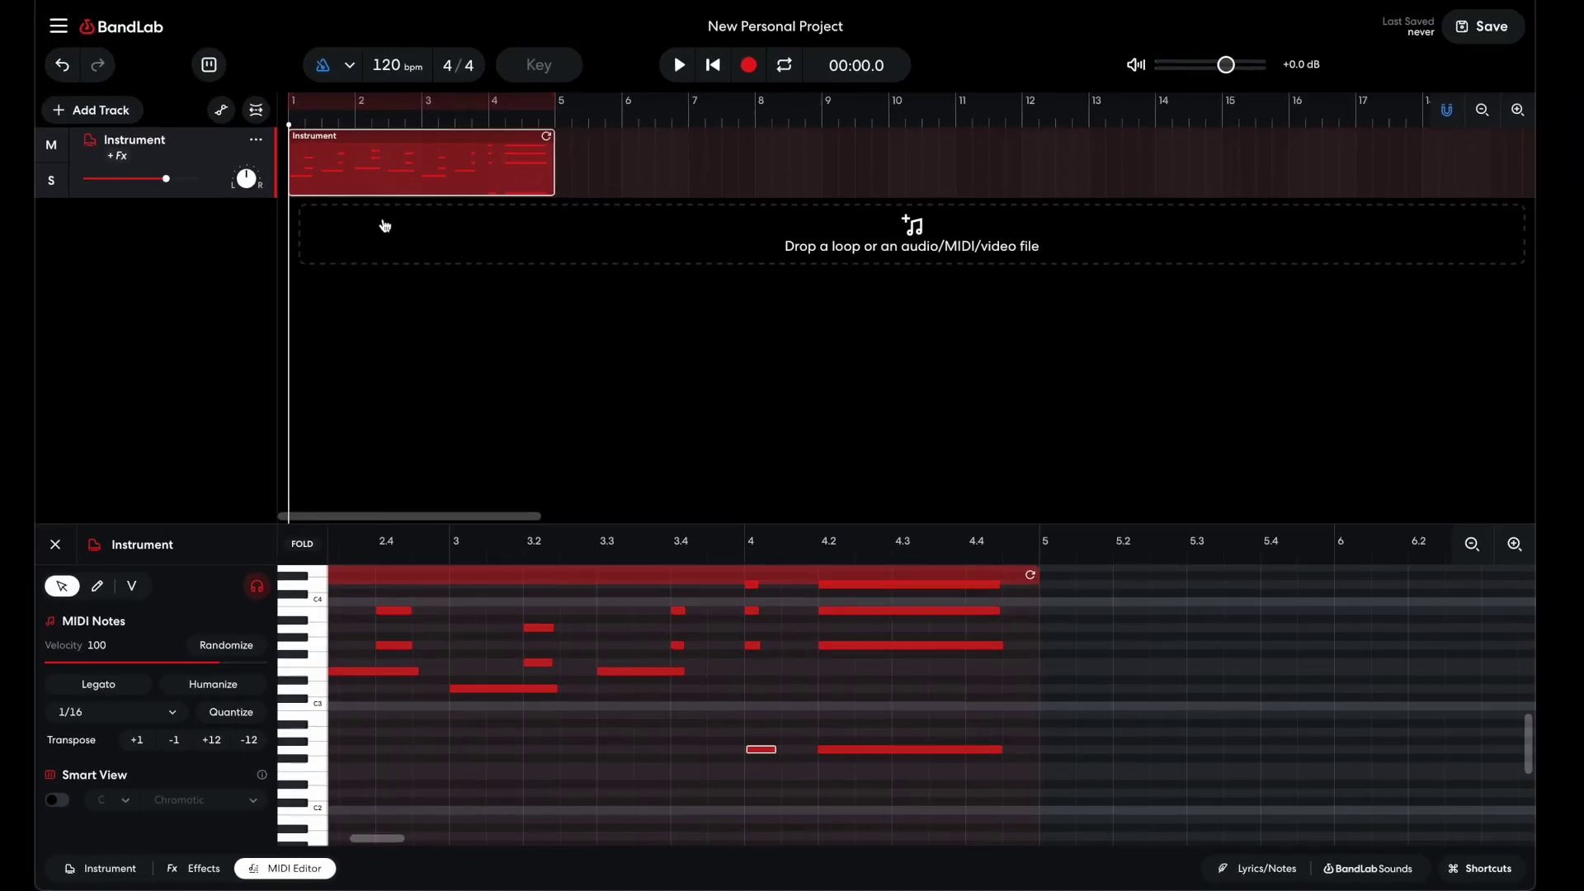
Play back the piano part with its added bass notes and return the playhead to the start
left_click(435, 125)
key("space")
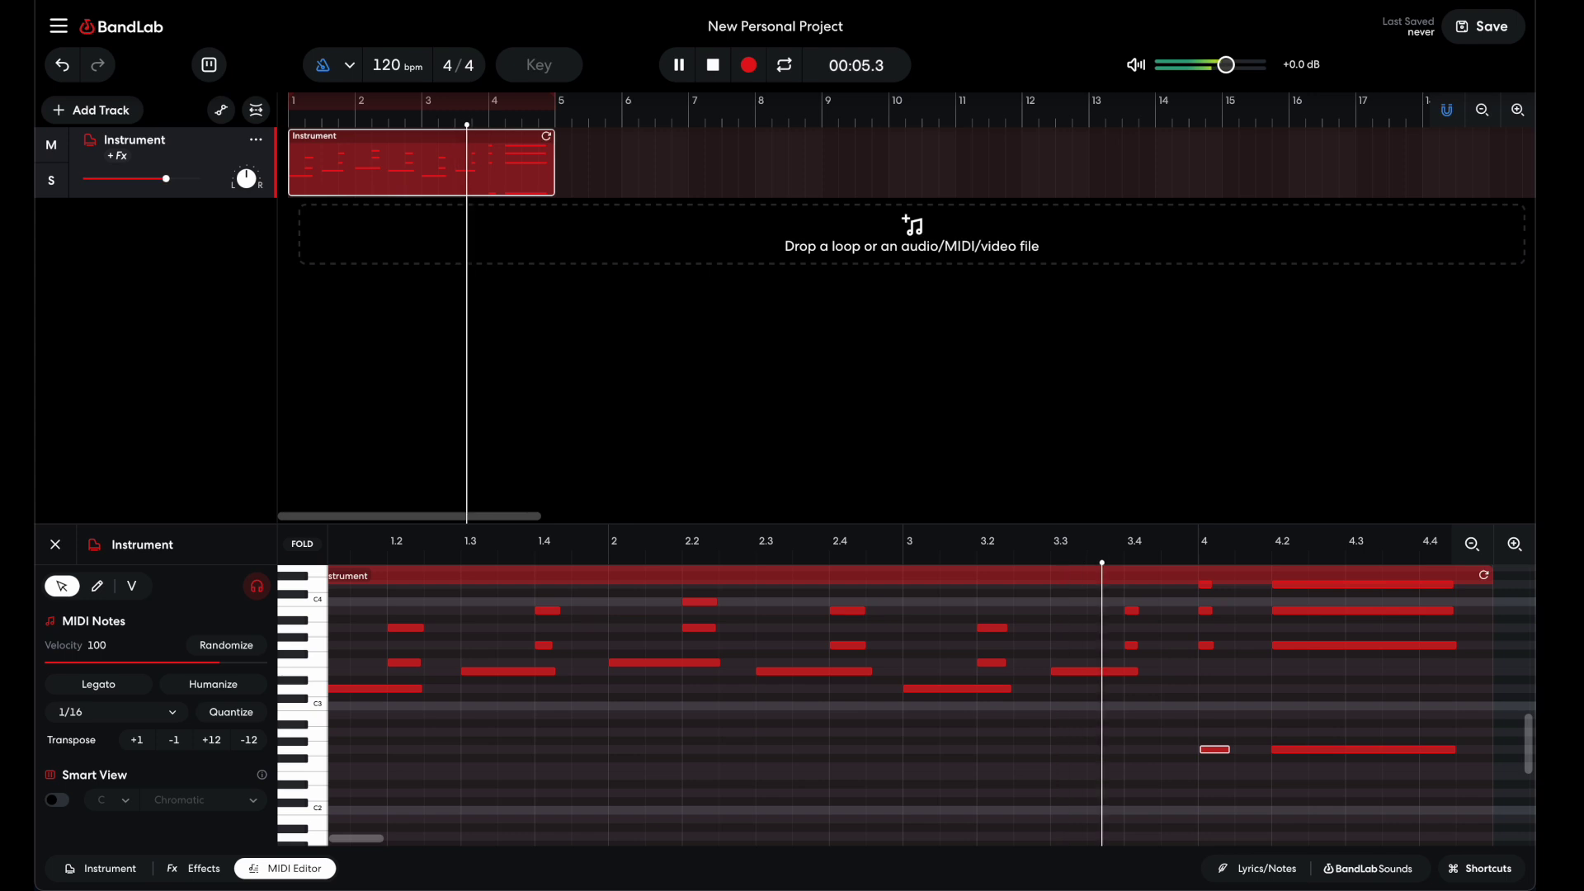
key("space")
left_click(713, 66)
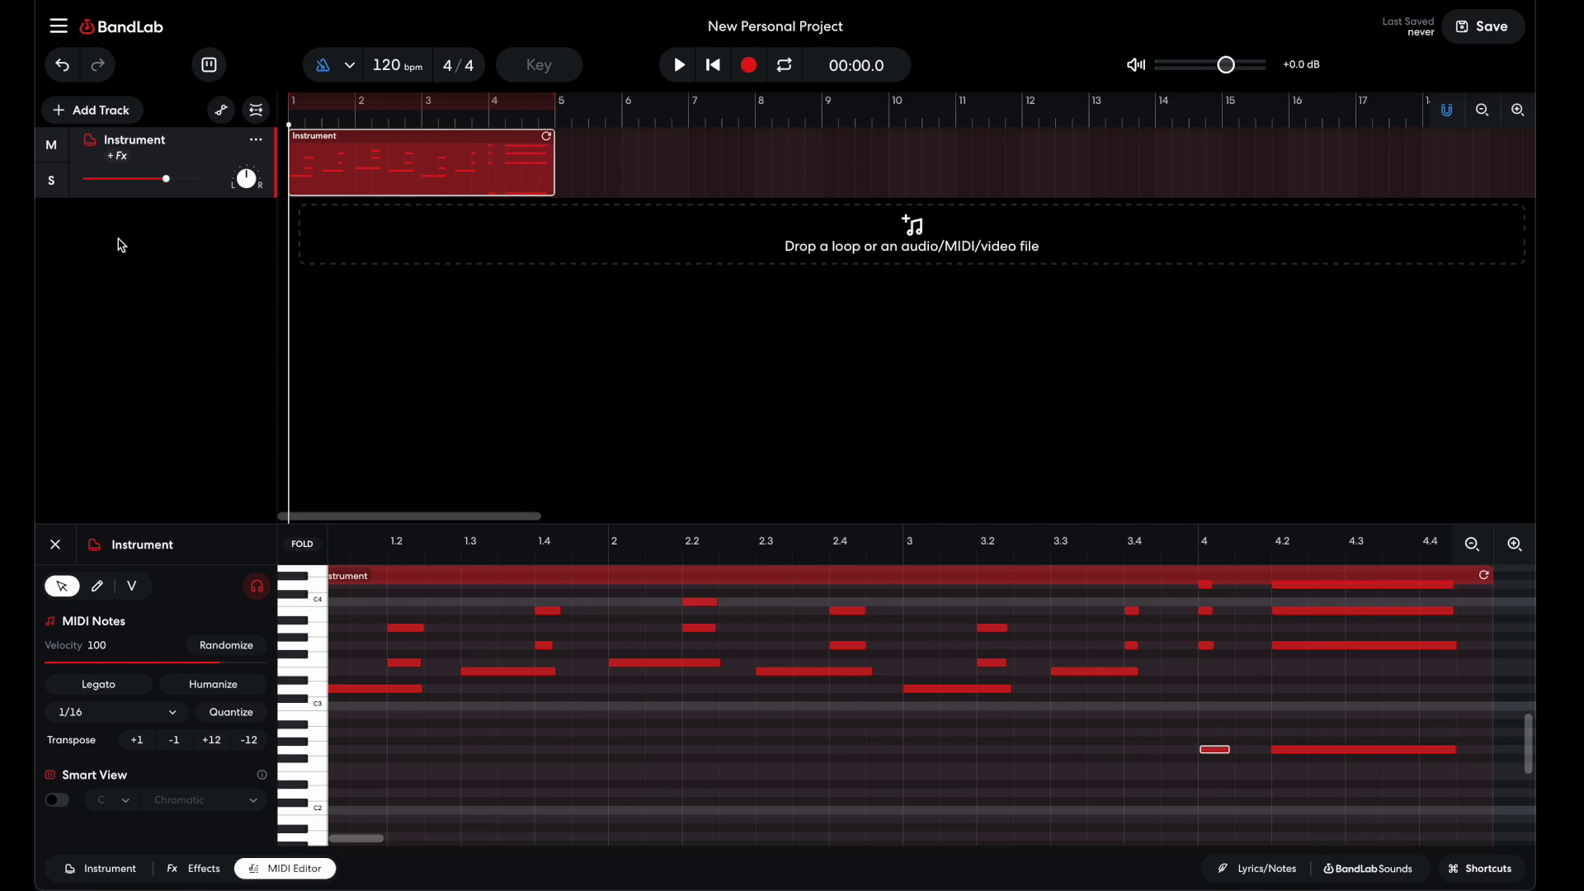
Add a virtual instrument track with the Ballad drum kit and audition its kick drum pad
left_click(68, 119)
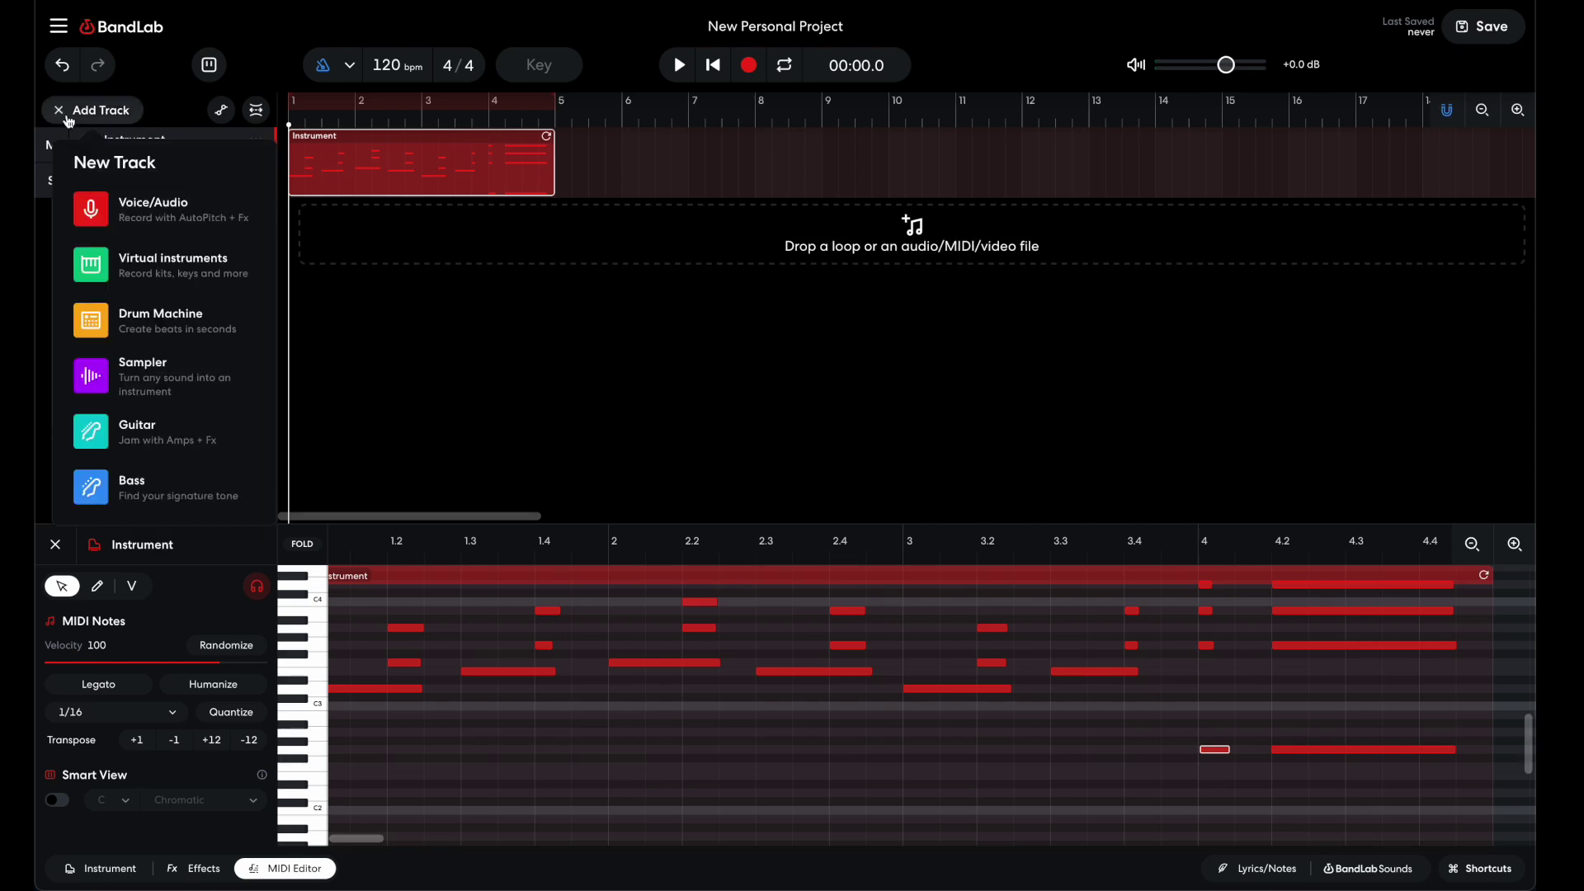
left_click(162, 288)
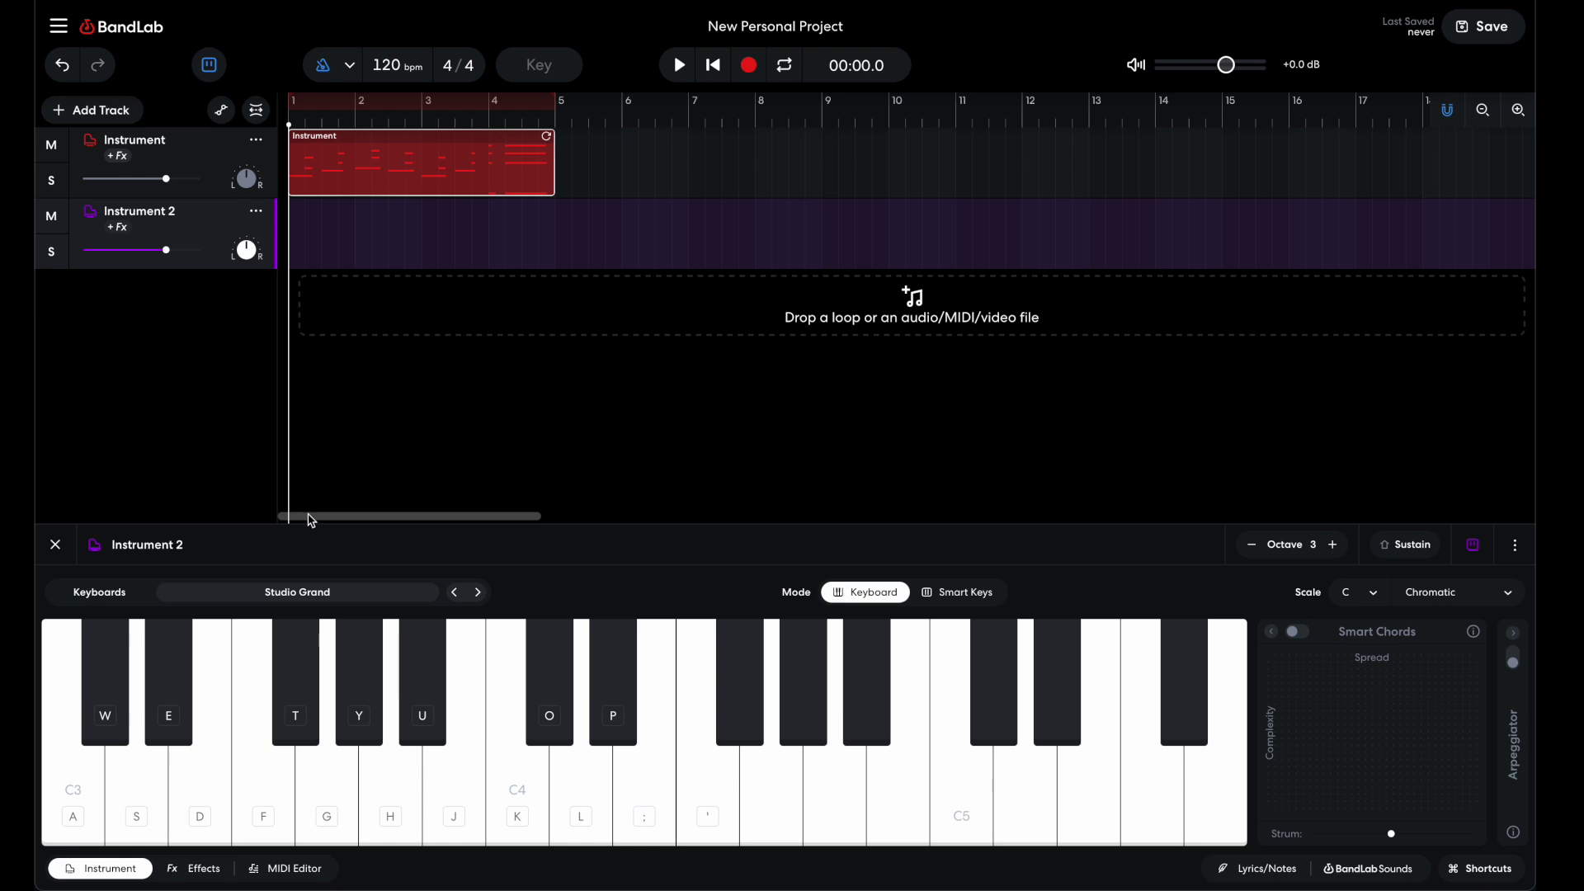
left_click(341, 595)
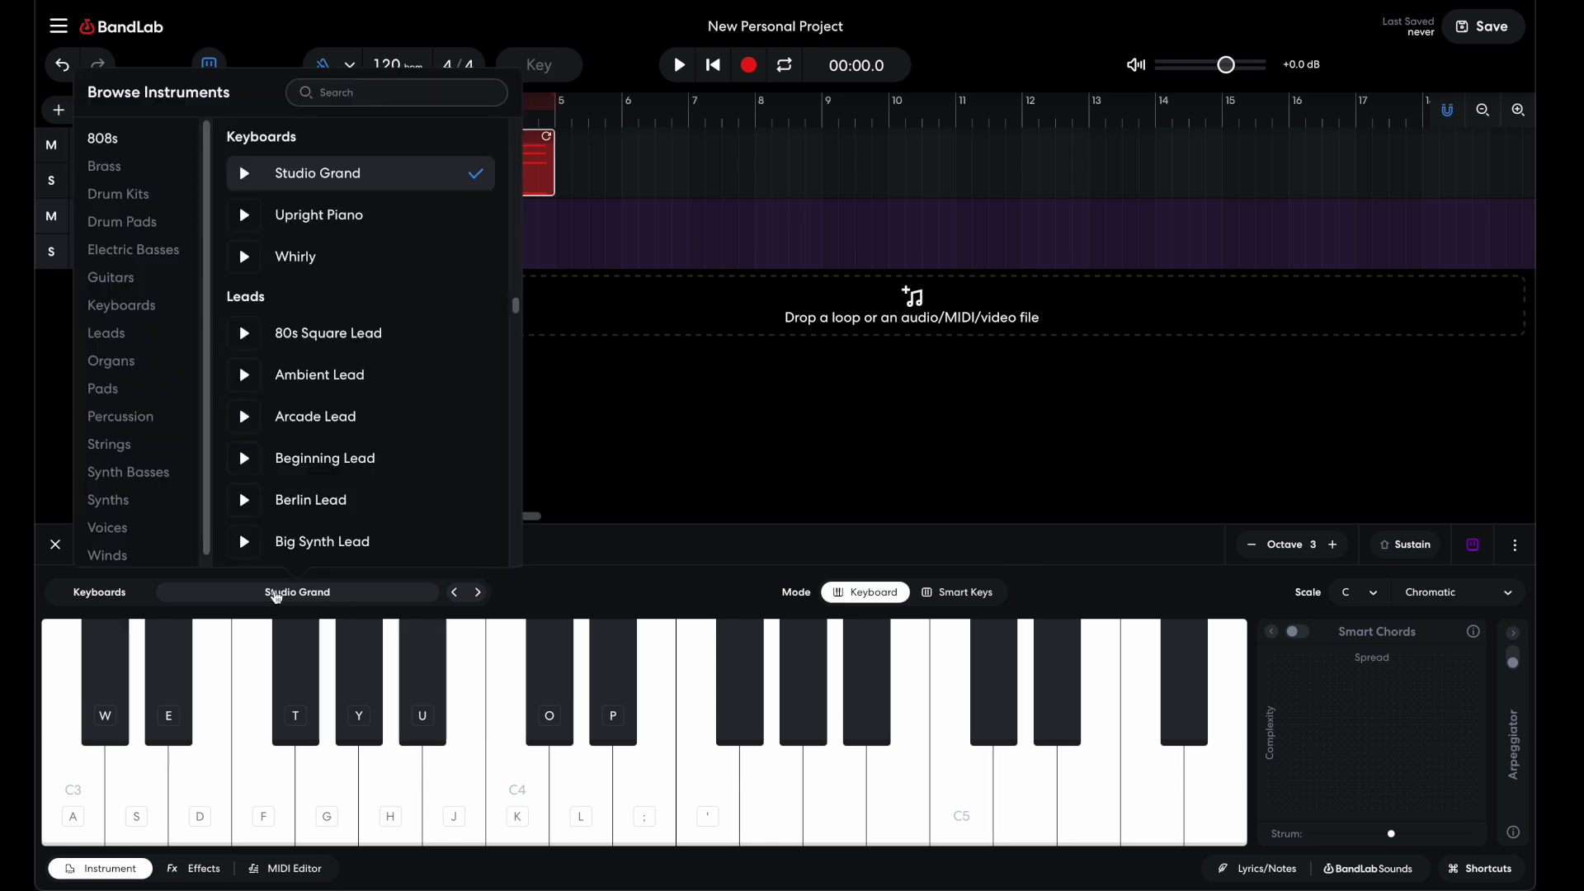
left_click(126, 278)
left_click(123, 195)
left_click(308, 217)
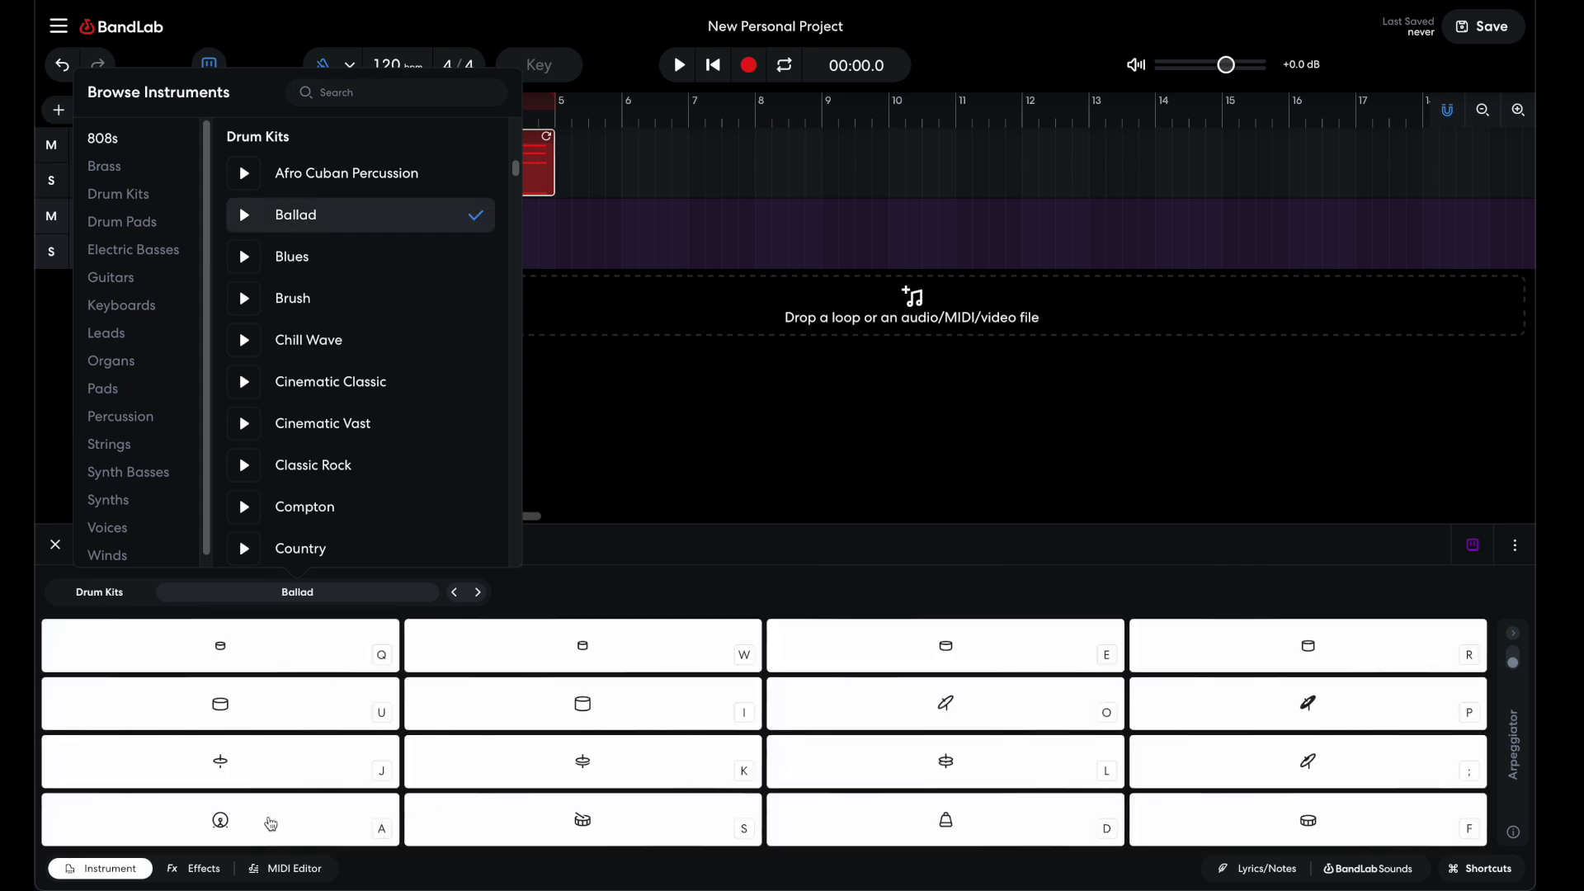
left_click(270, 823)
left_click(270, 824)
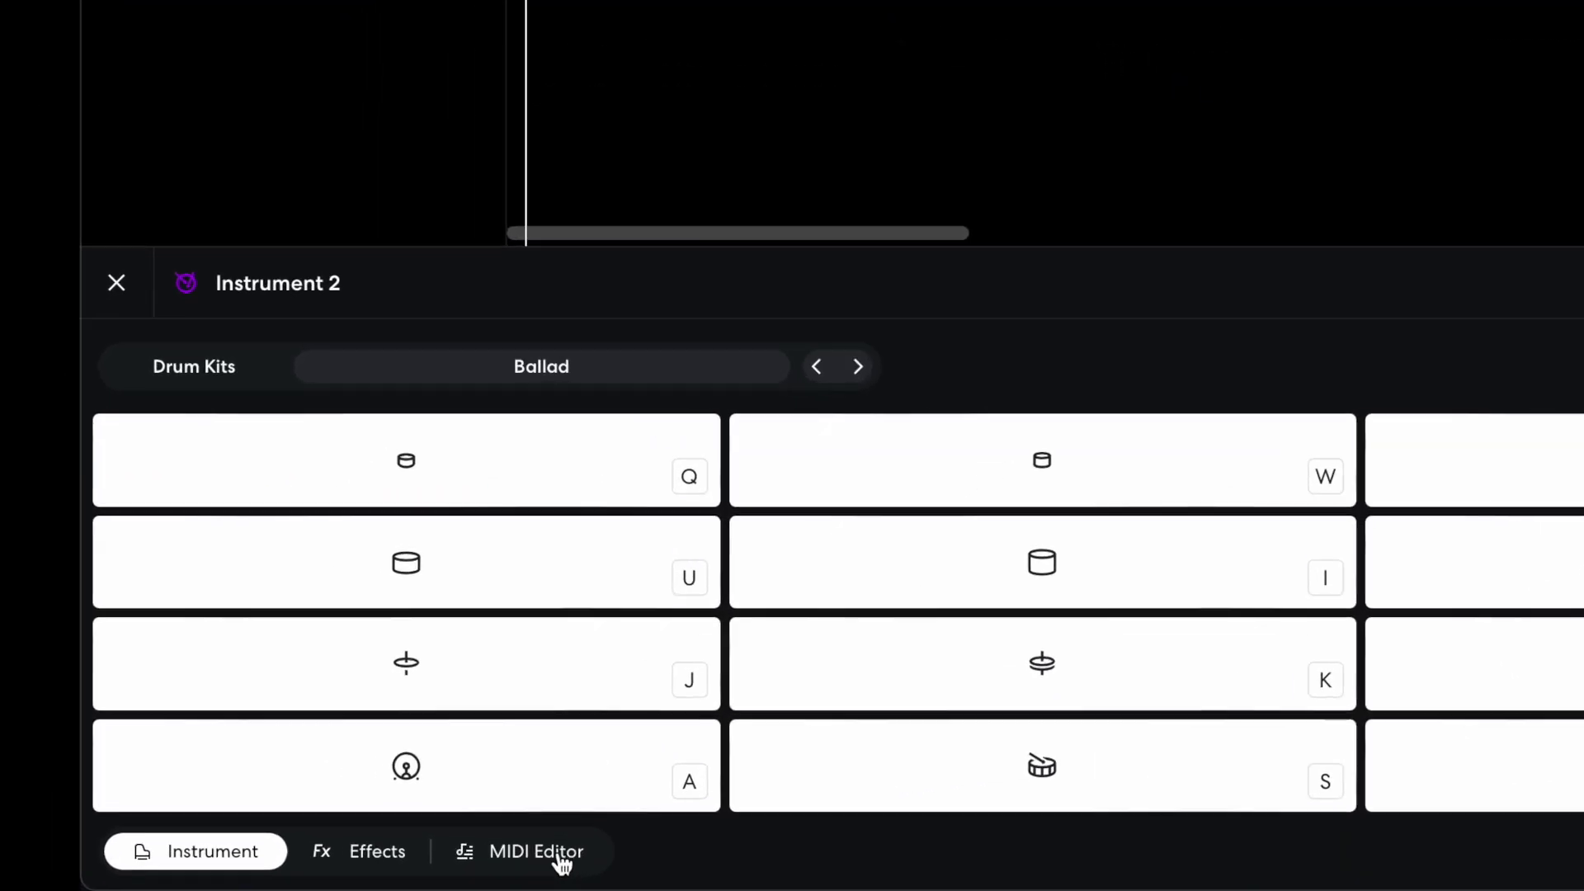
Look over the drum track's empty MIDI editor with the draw tool active, and return to the drum pads
left_click(558, 853)
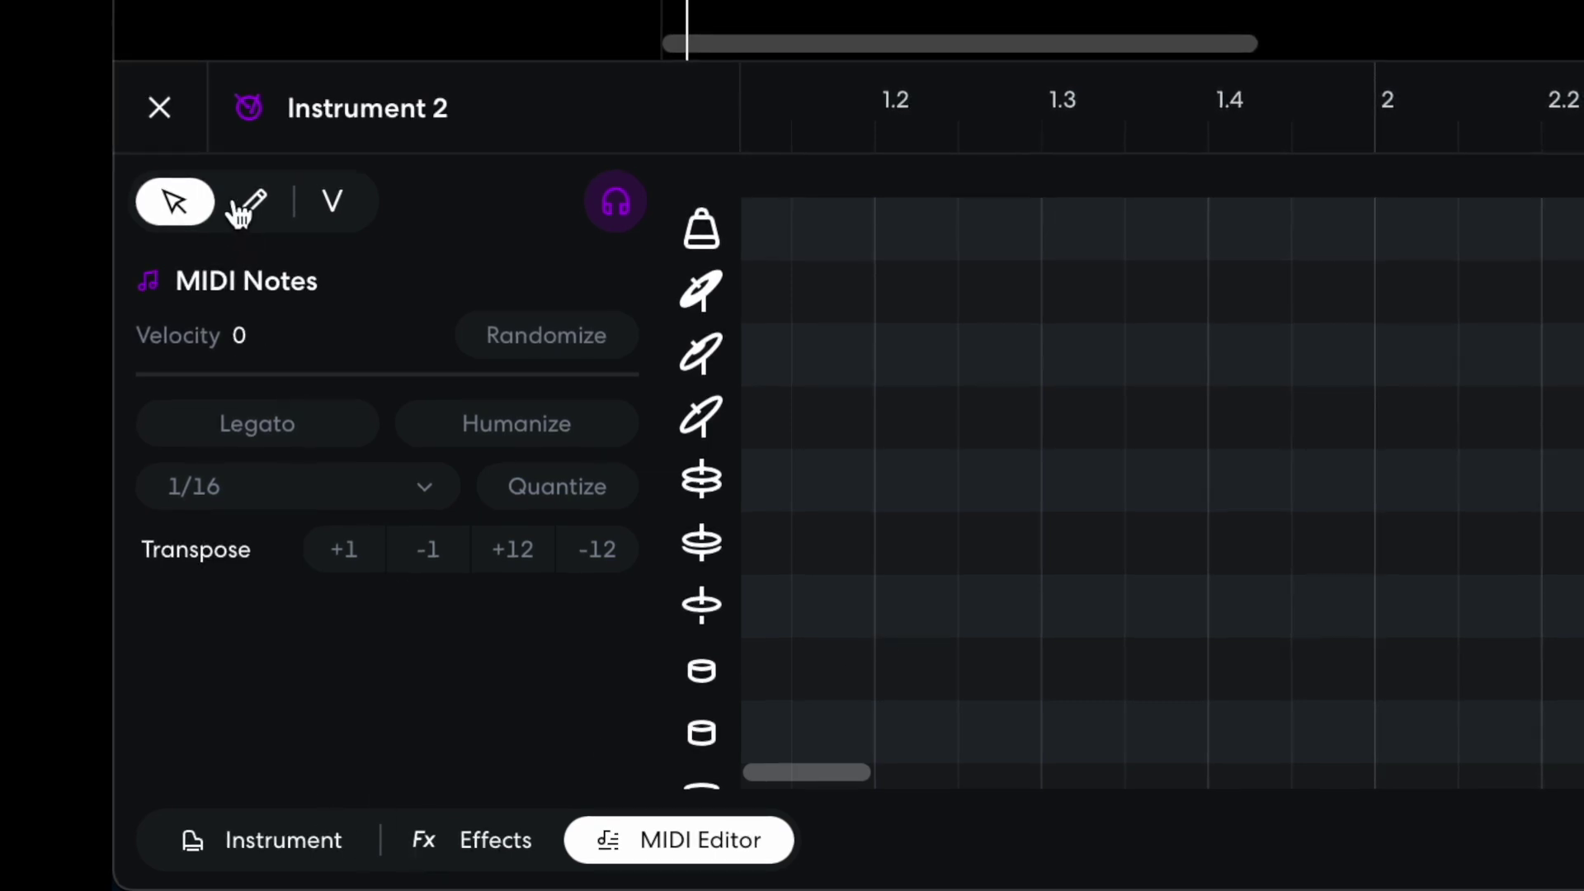
left_click(262, 216)
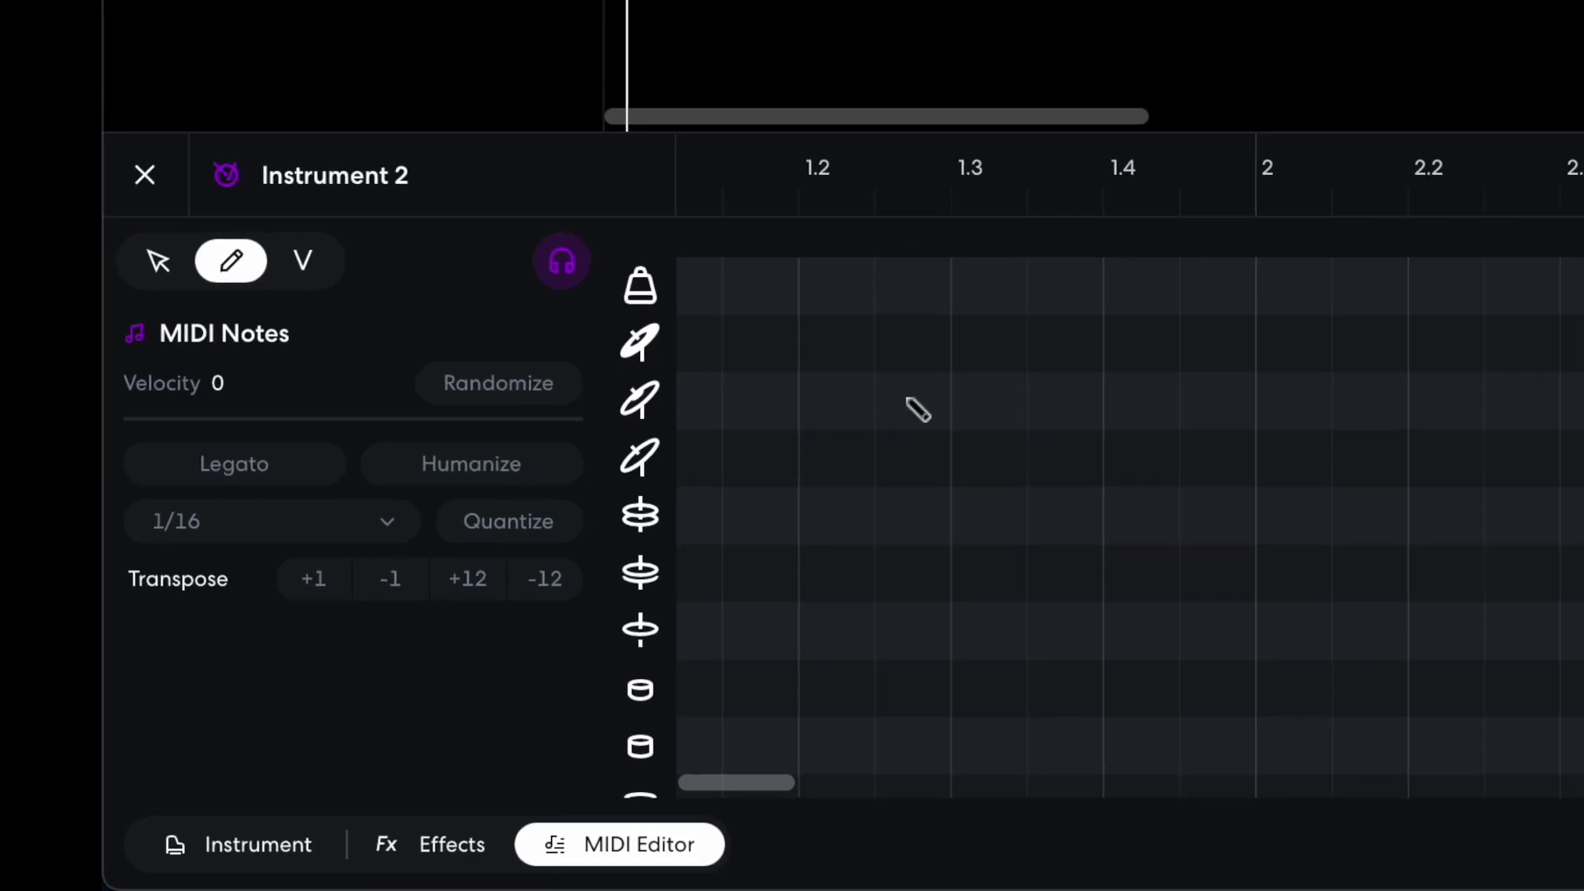
left_click(1004, 359)
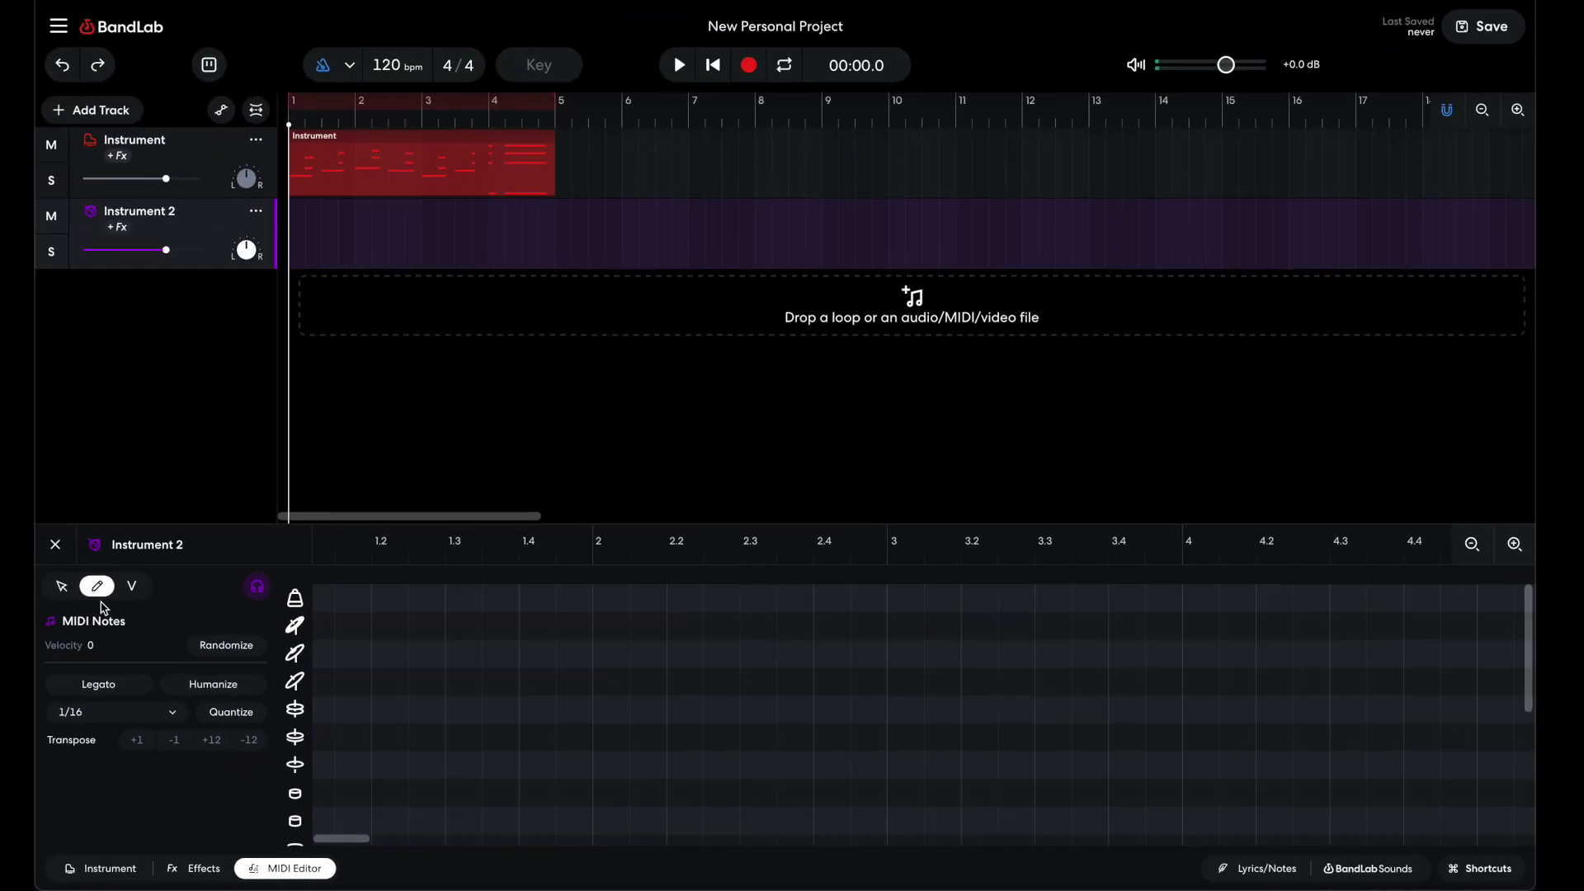
scroll(330, 740, "down", 3)
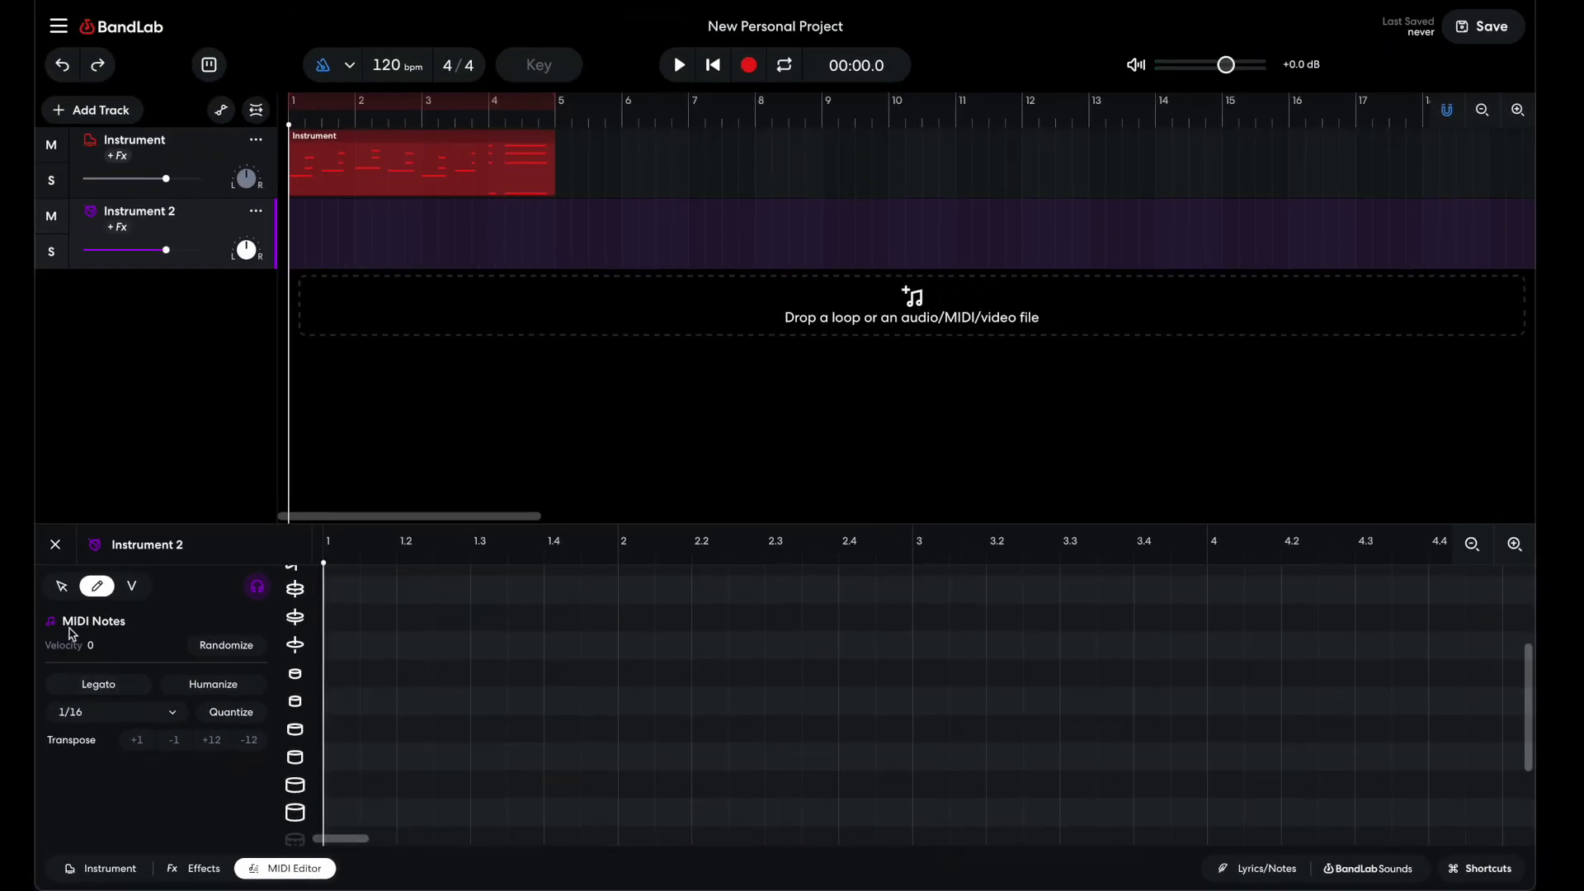
left_click(263, 862)
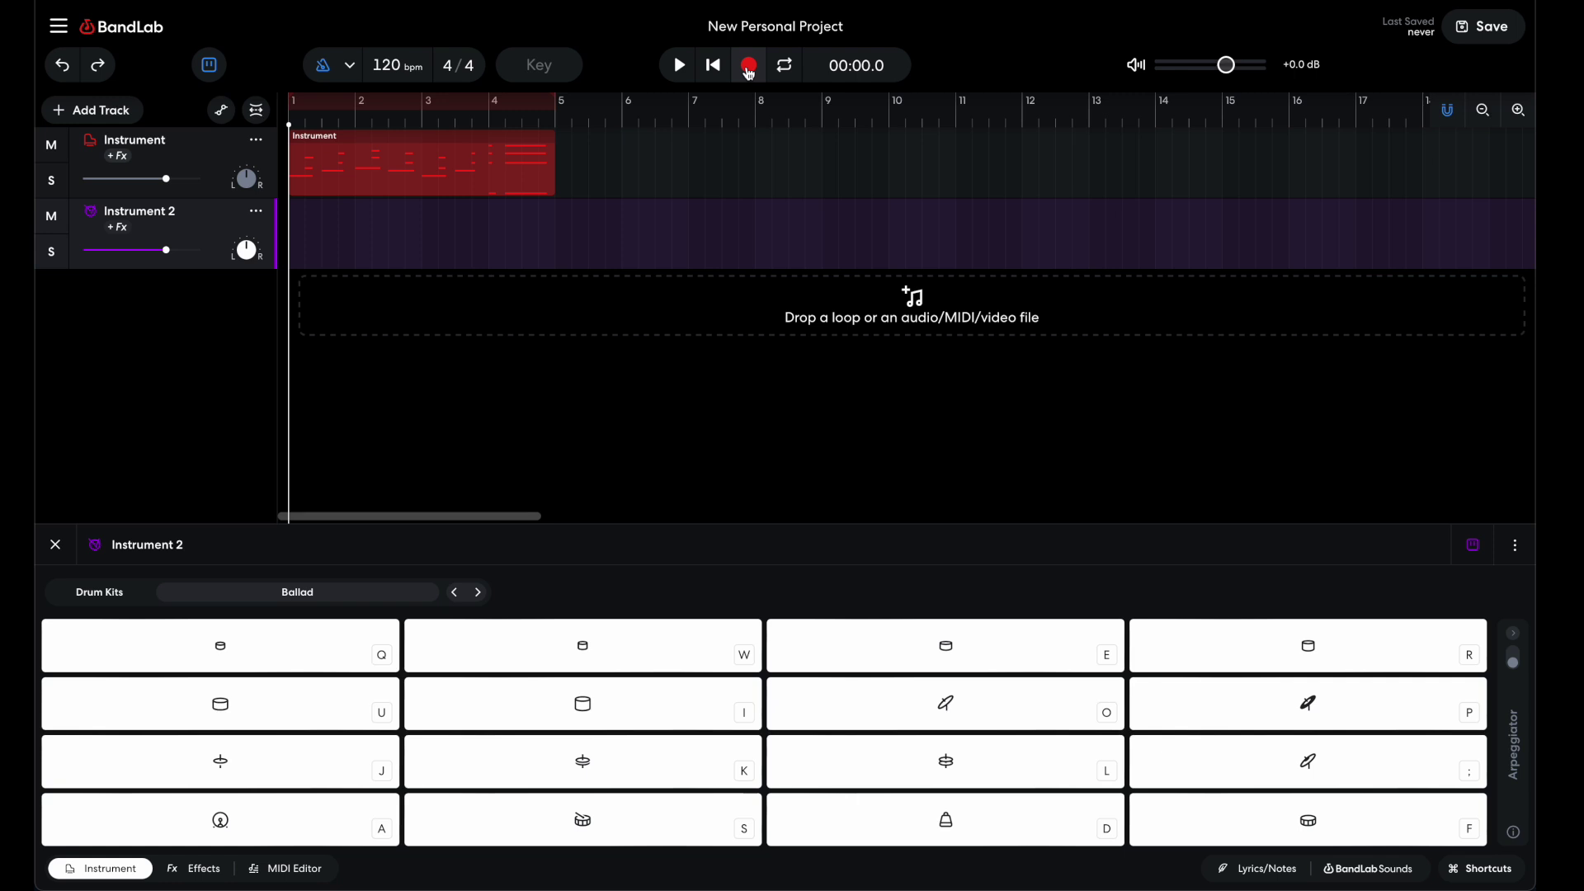
Audition the Ballad kit's kick, snare, tom and cymbal pads as a practice beat
key("a")
key("s")
key("a")
key("u")
key("p")
key("p")
key("a")
key("p")
key("s")
key("a")
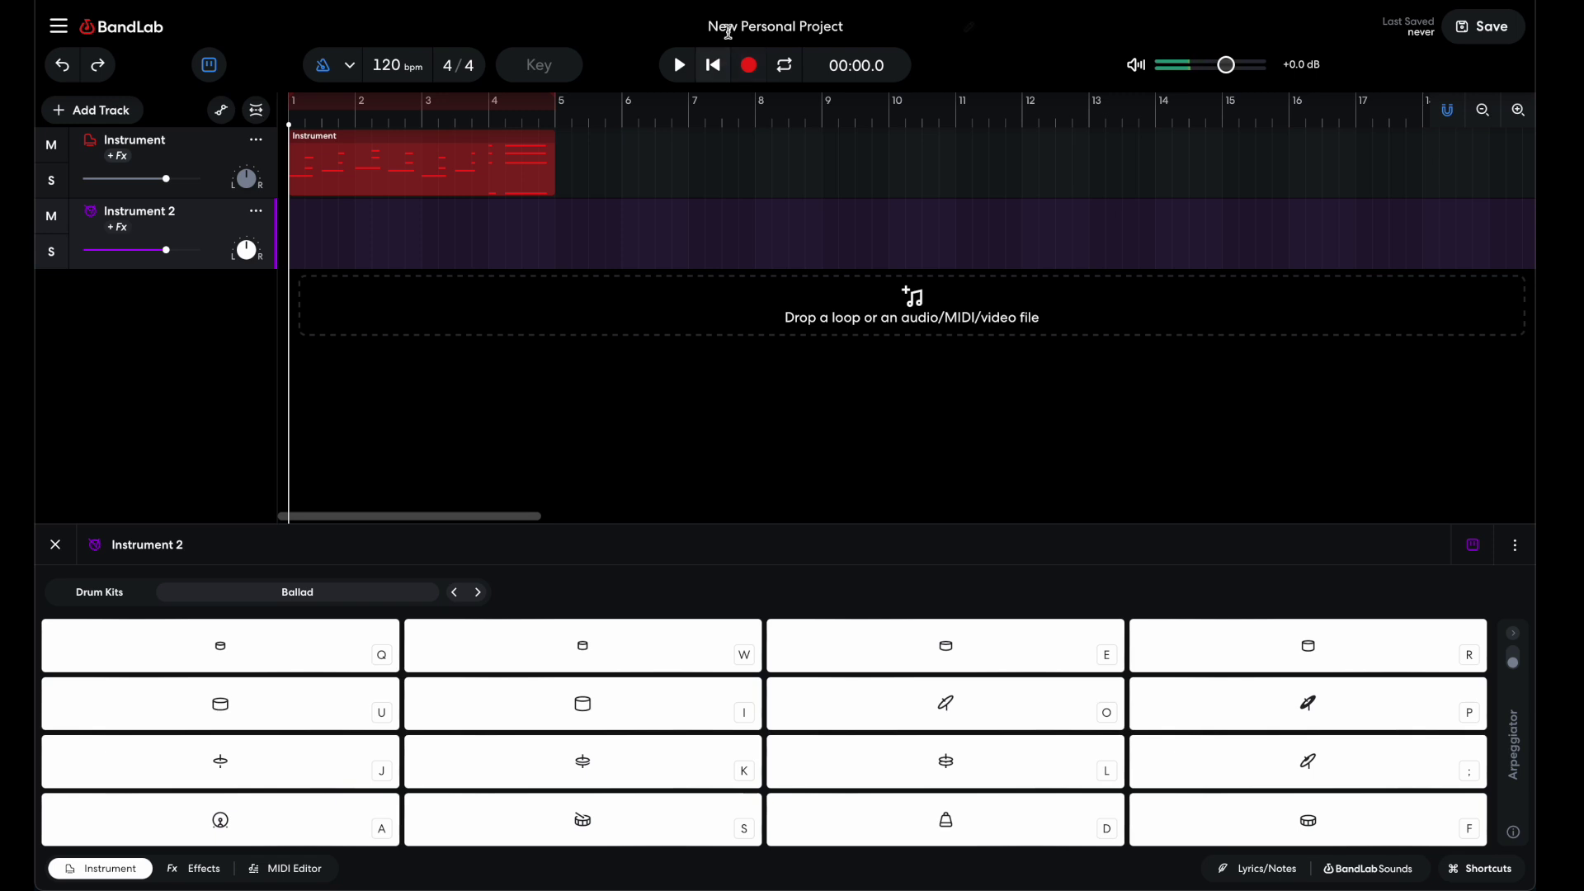
Record a kick, snare and cymbal part on the drum track from the start to past bar 9
left_click(746, 66)
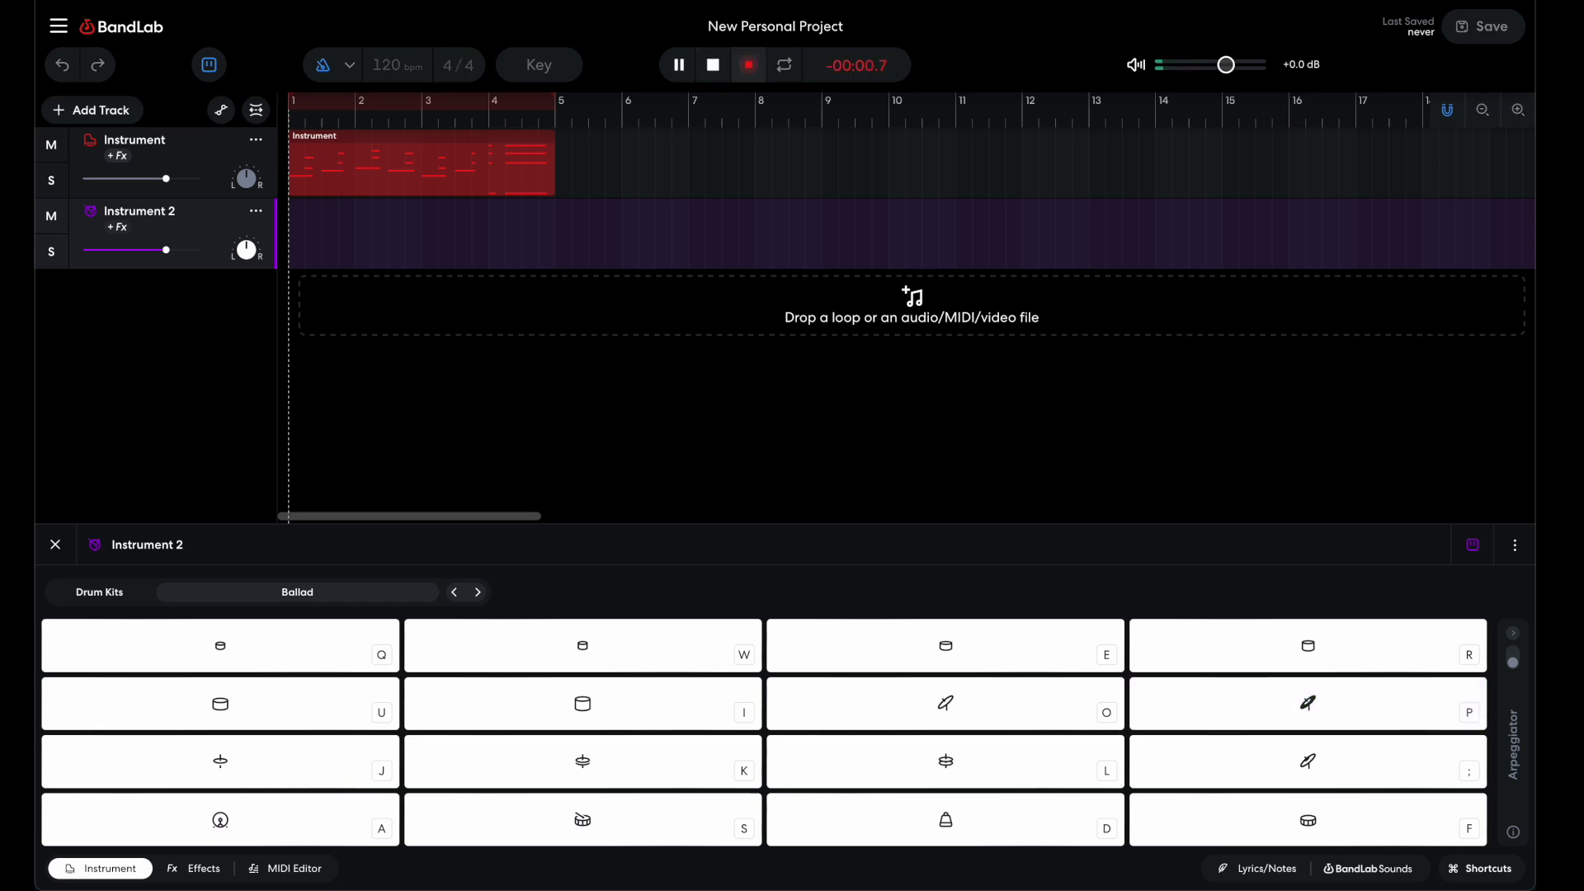
key("a")
key("s")
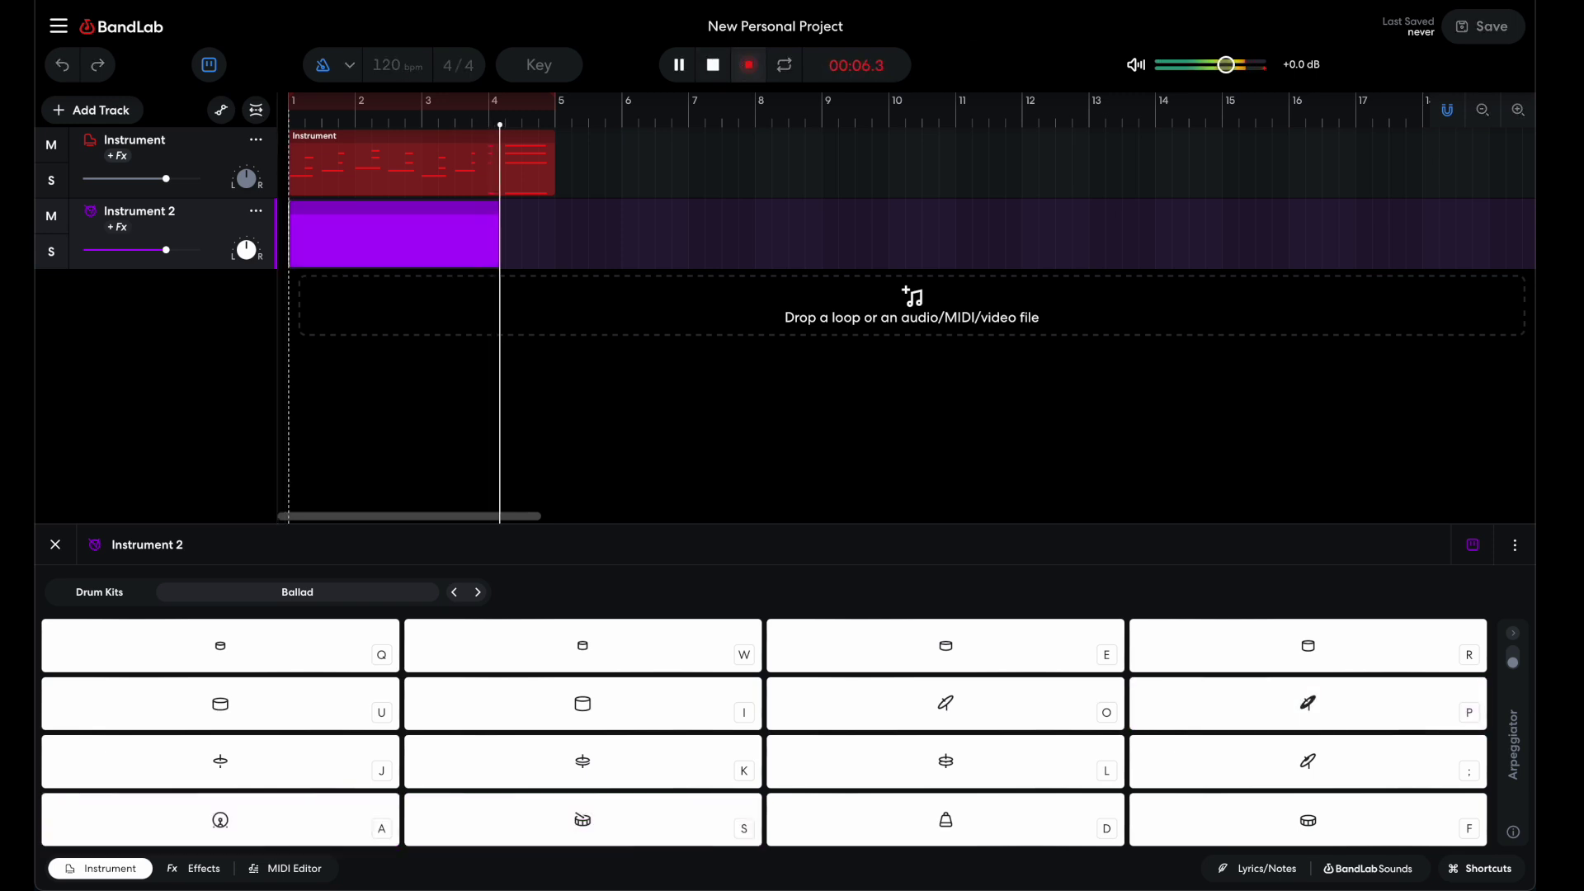
key("p")
key("a")
key("s")
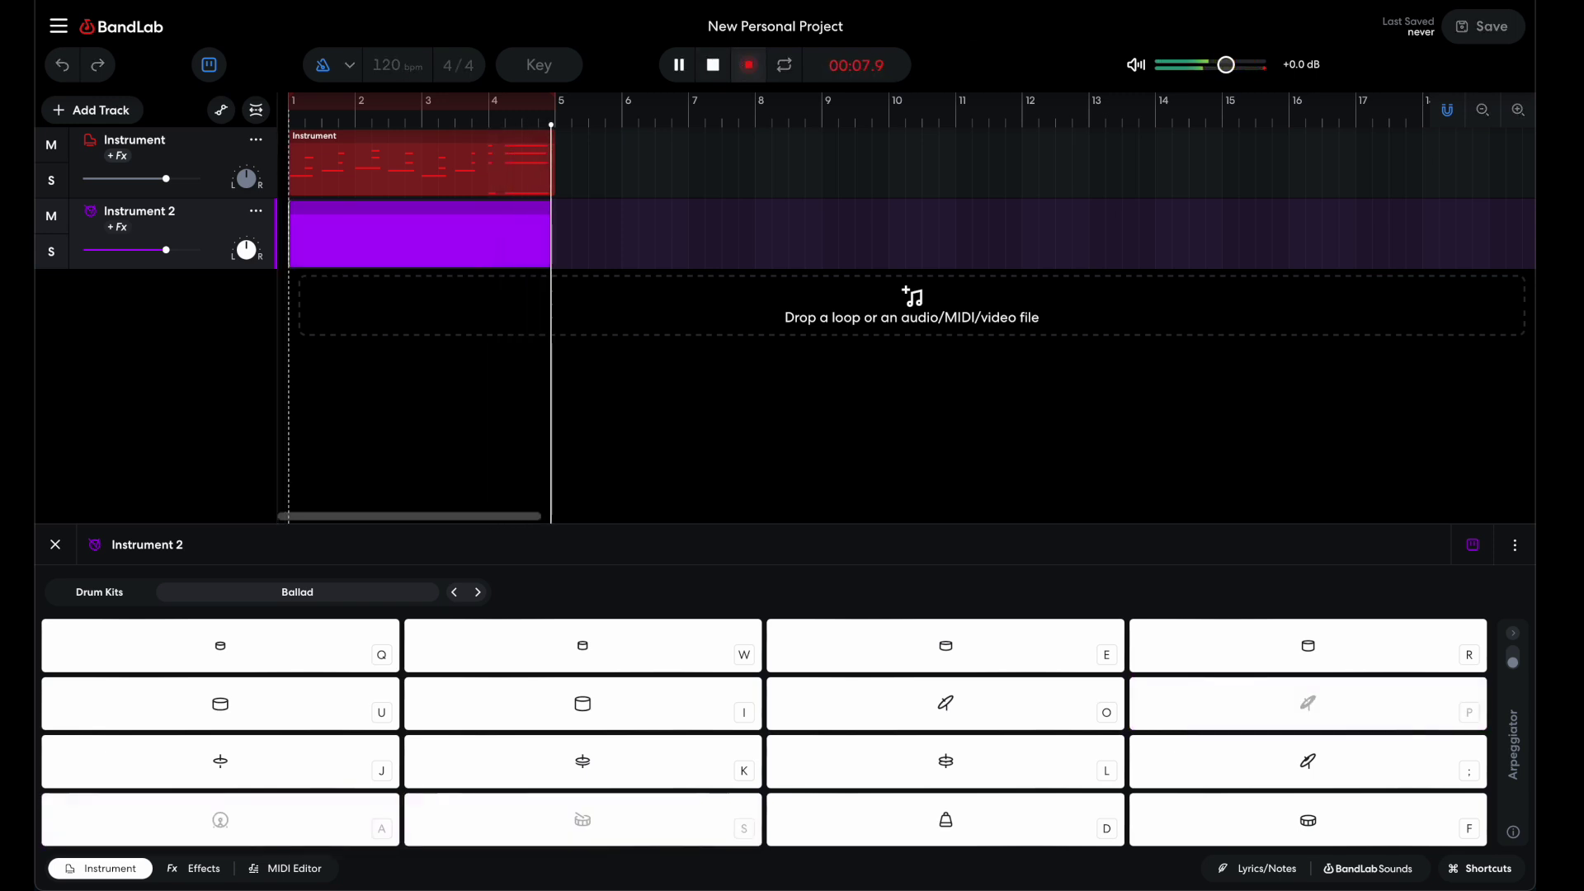
key("a")
key("s")
key("p")
key("p")
key("s")
key("p")
key("a")
key("p")
key("s")
key("p")
key("a")
key("s")
key("p")
key("a")
key("a")
key("p")
key("a")
key("s")
key("p")
key("space")
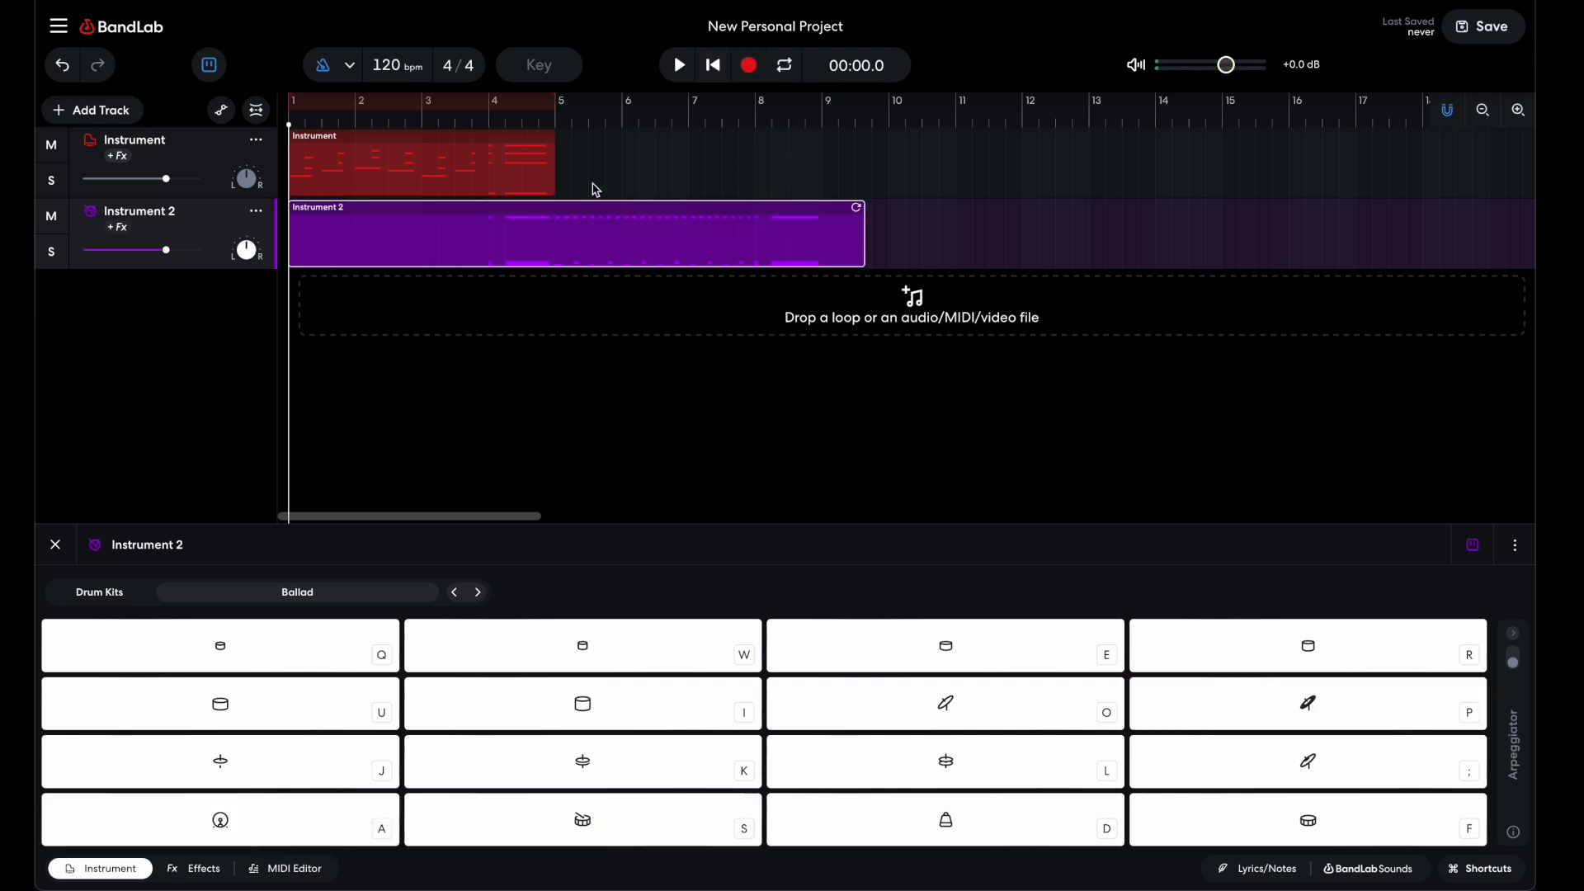
Copy the piano region and paste it at bar 5 on the piano track
left_click(384, 177)
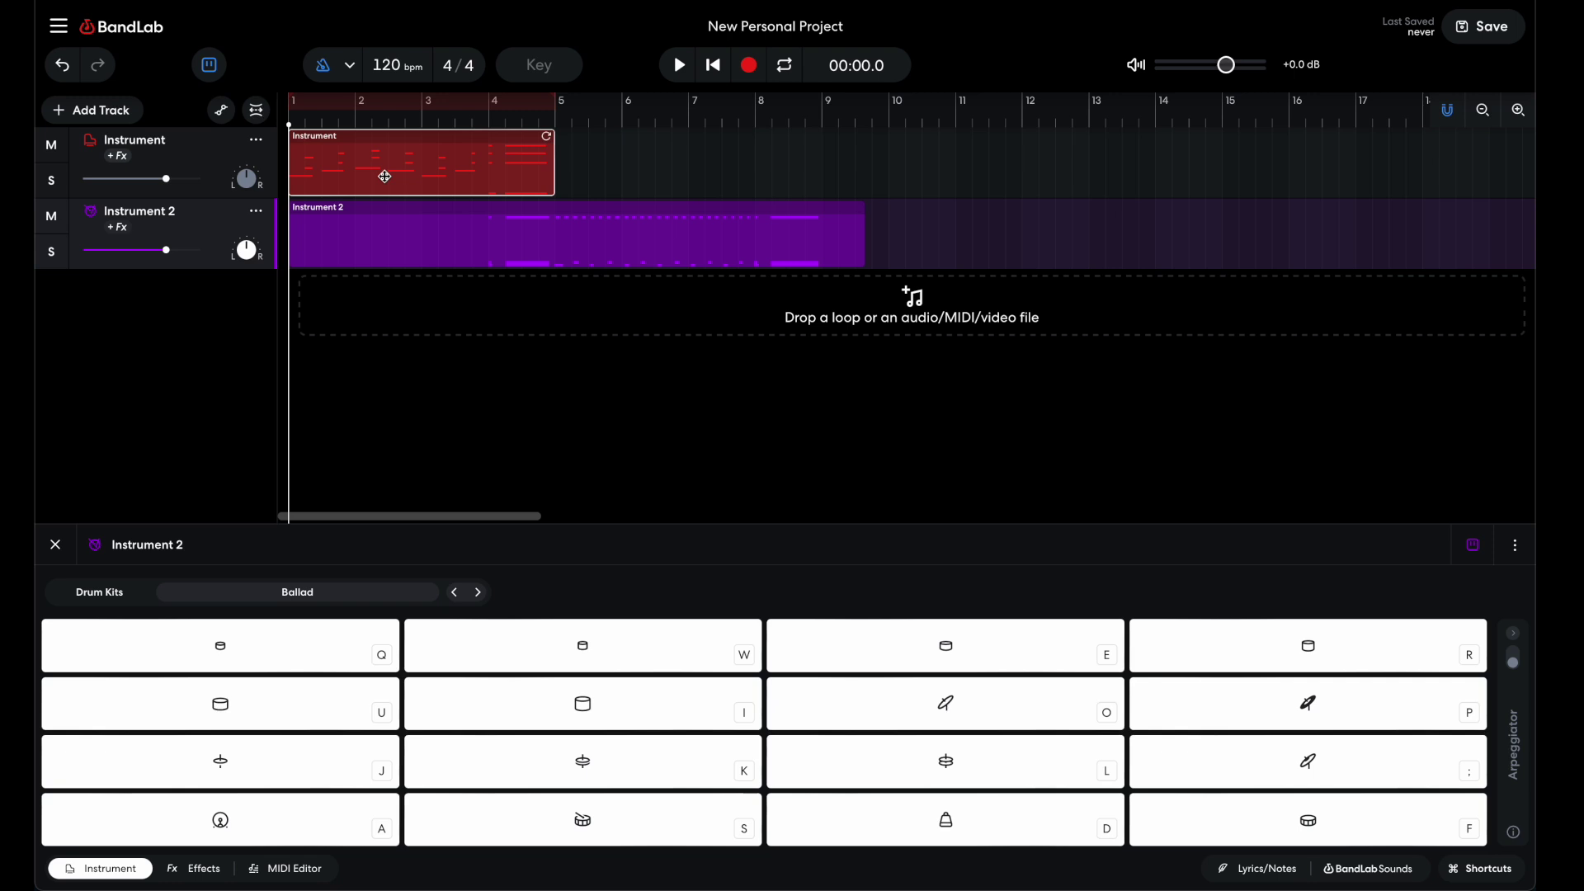
left_click(555, 115)
key("ctrl+v")
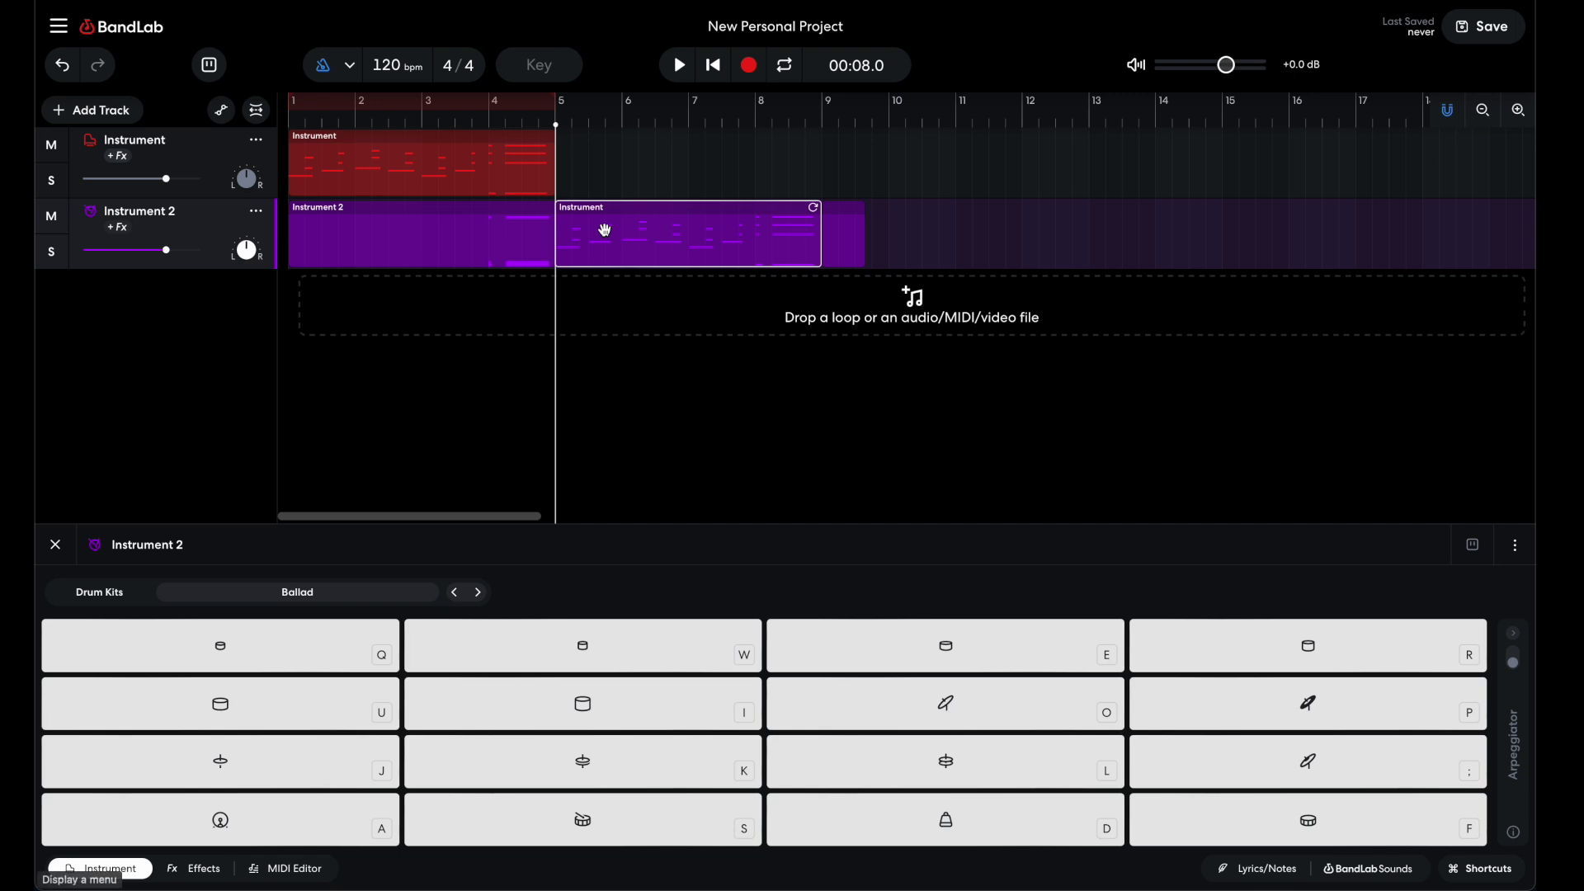
key("ctrl+z")
left_click(226, 161)
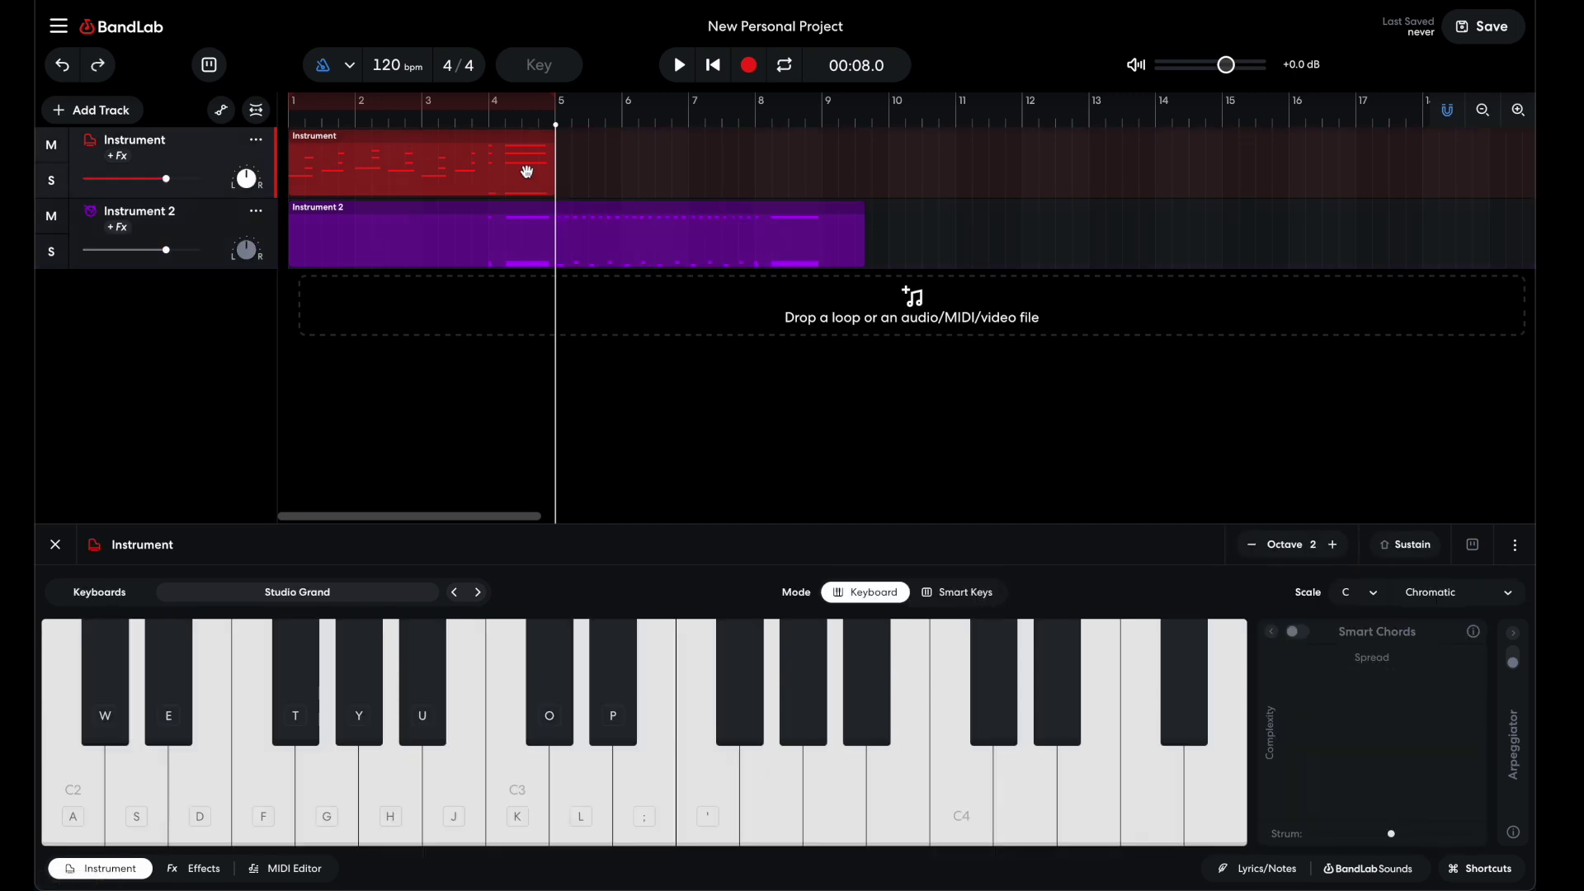
key("ctrl+v")
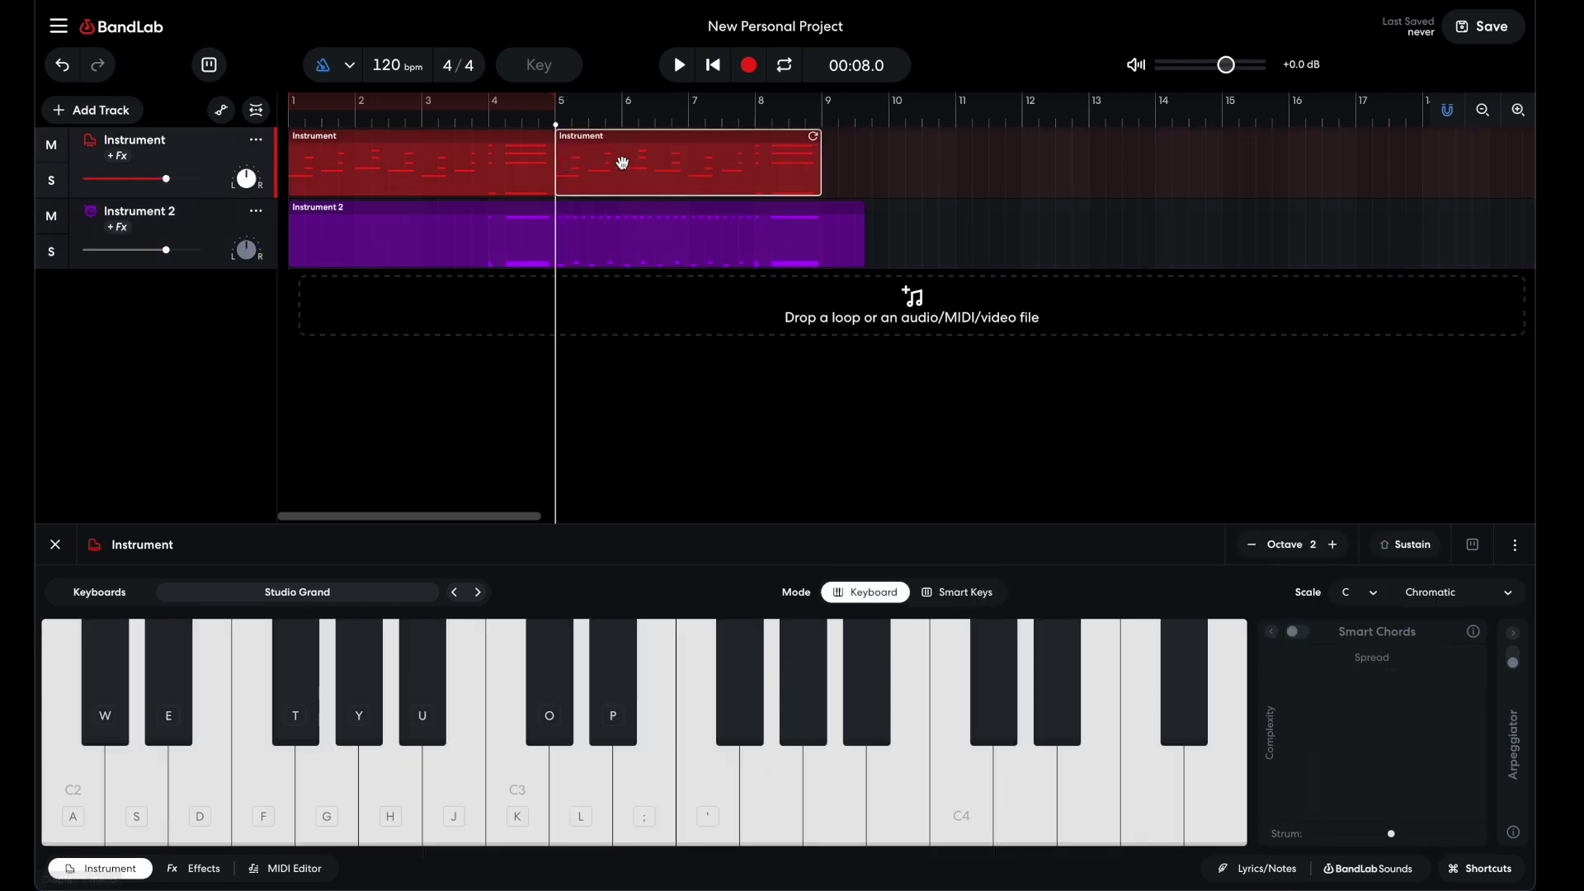
Quantize the recorded drum region to 1/8
left_click(642, 242)
right_click(642, 242)
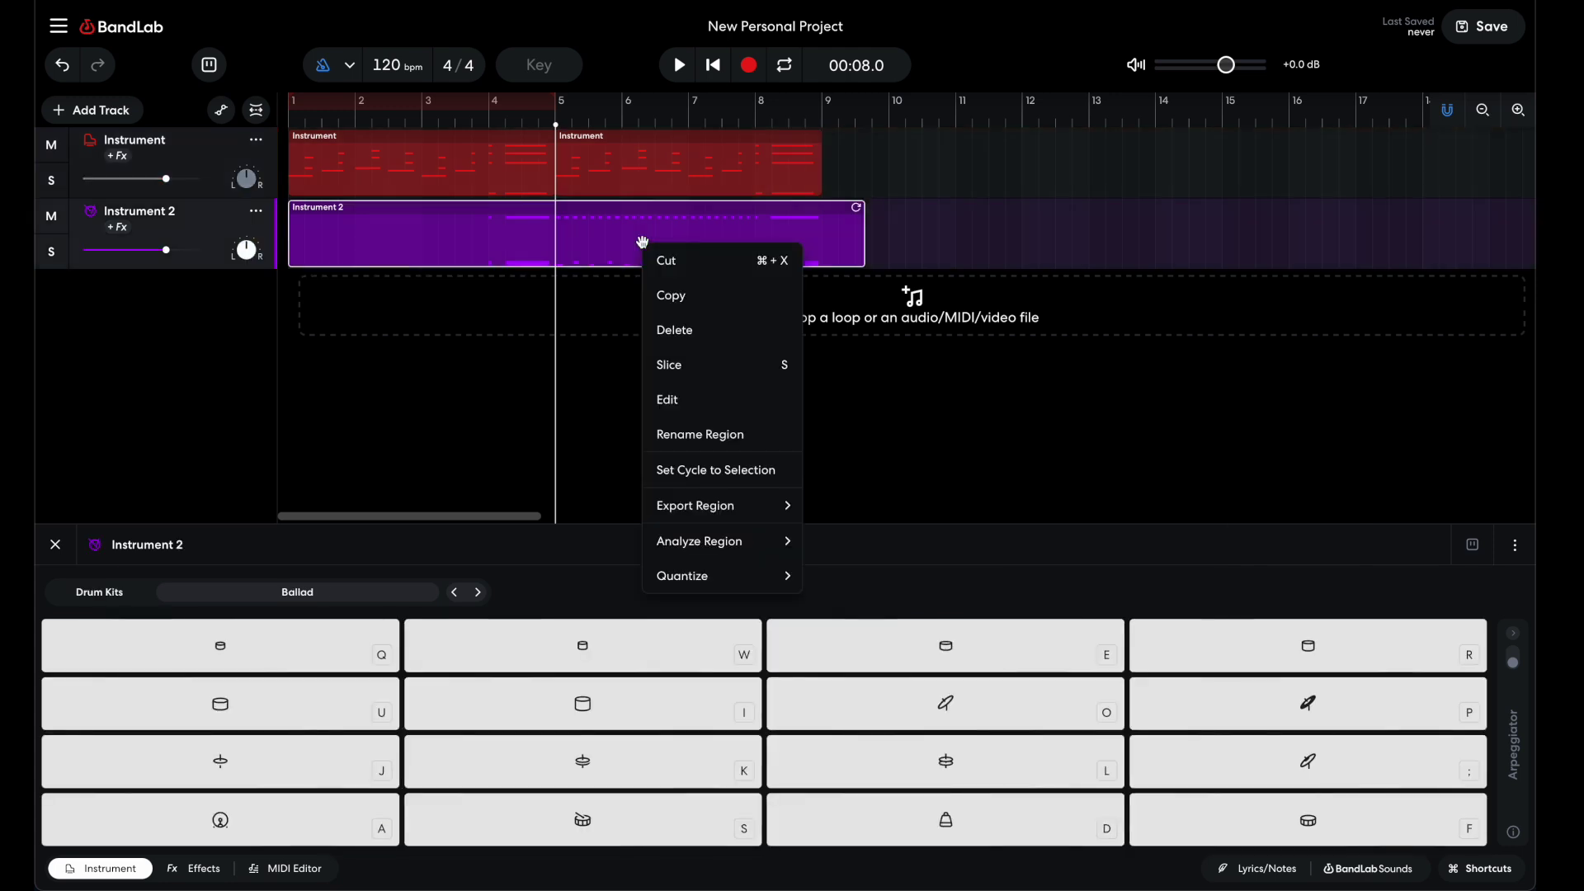
mouse_move(750, 575)
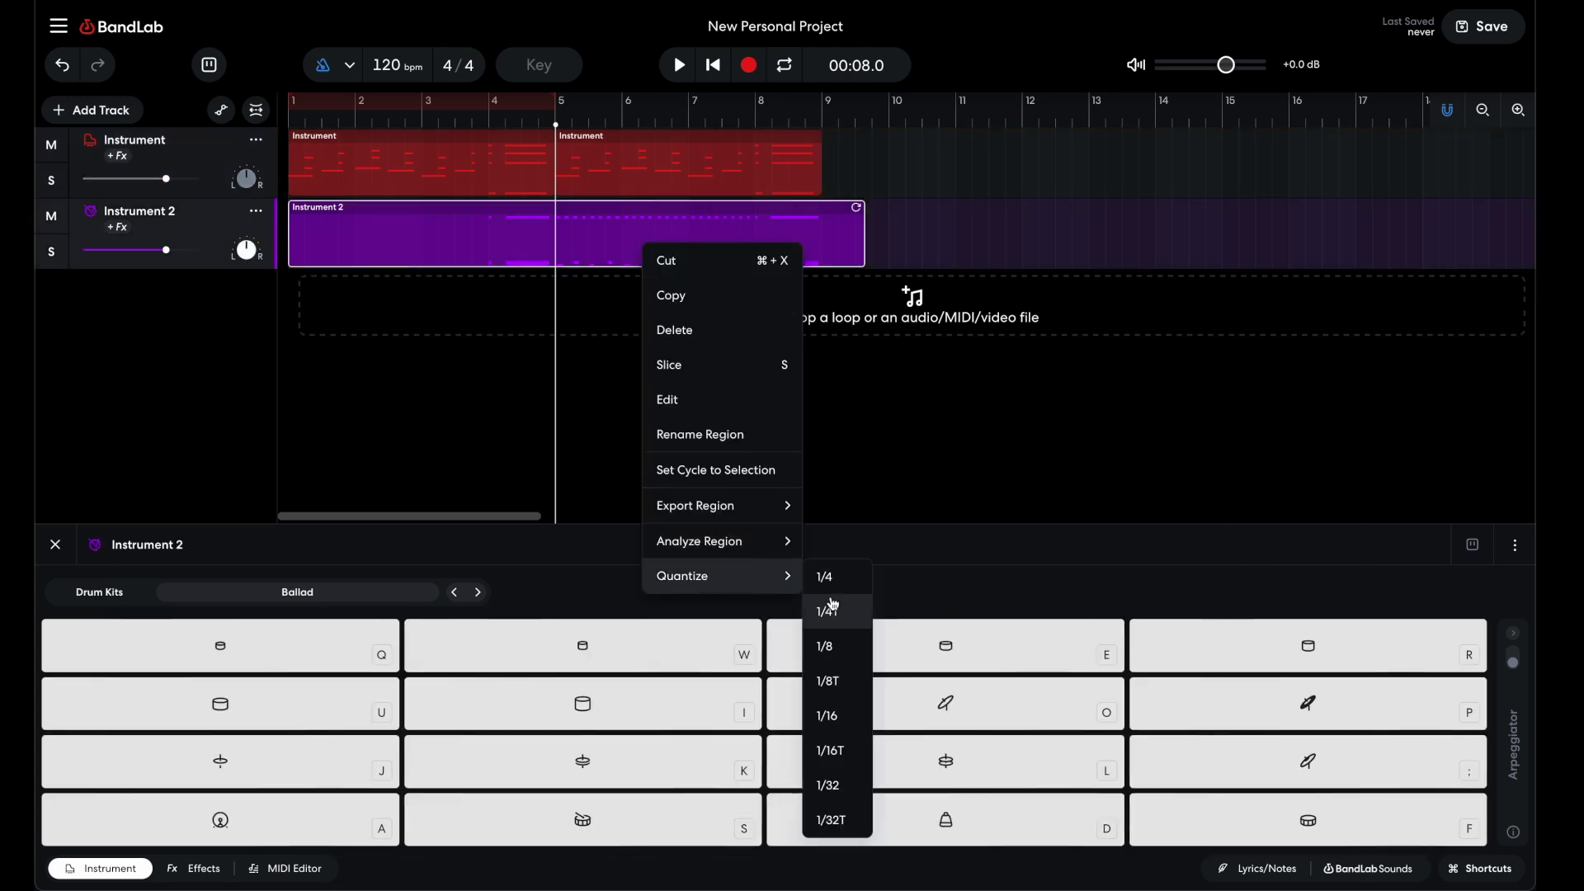
left_click(825, 647)
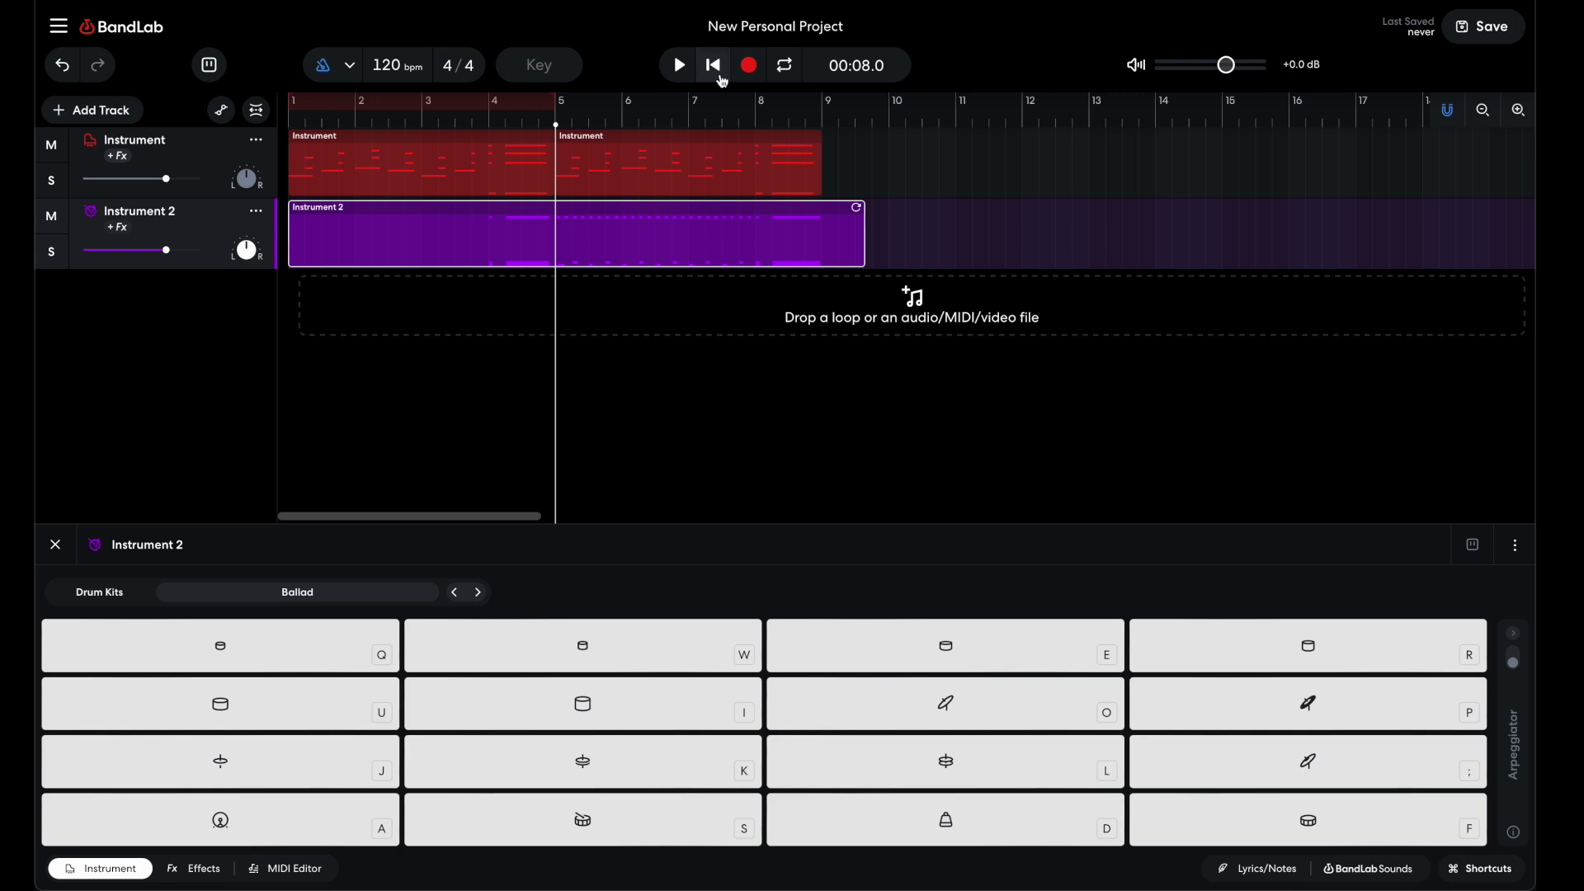
Play the song from the start, turning off the metronome and slightly lowering the drum track's volume during playback
left_click(715, 66)
left_click(680, 66)
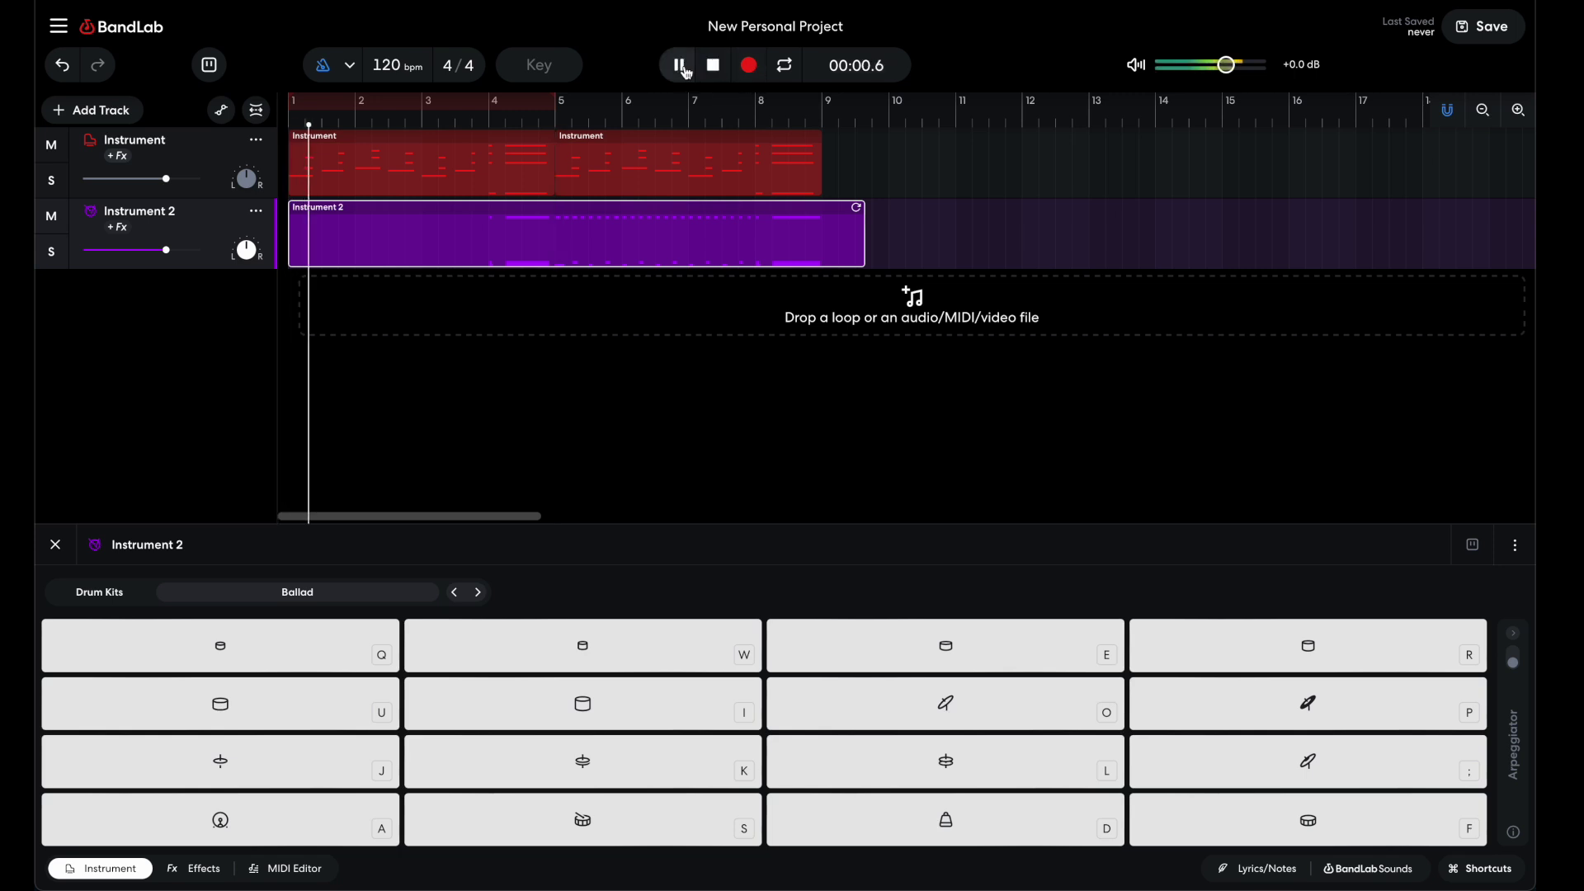
left_click(320, 70)
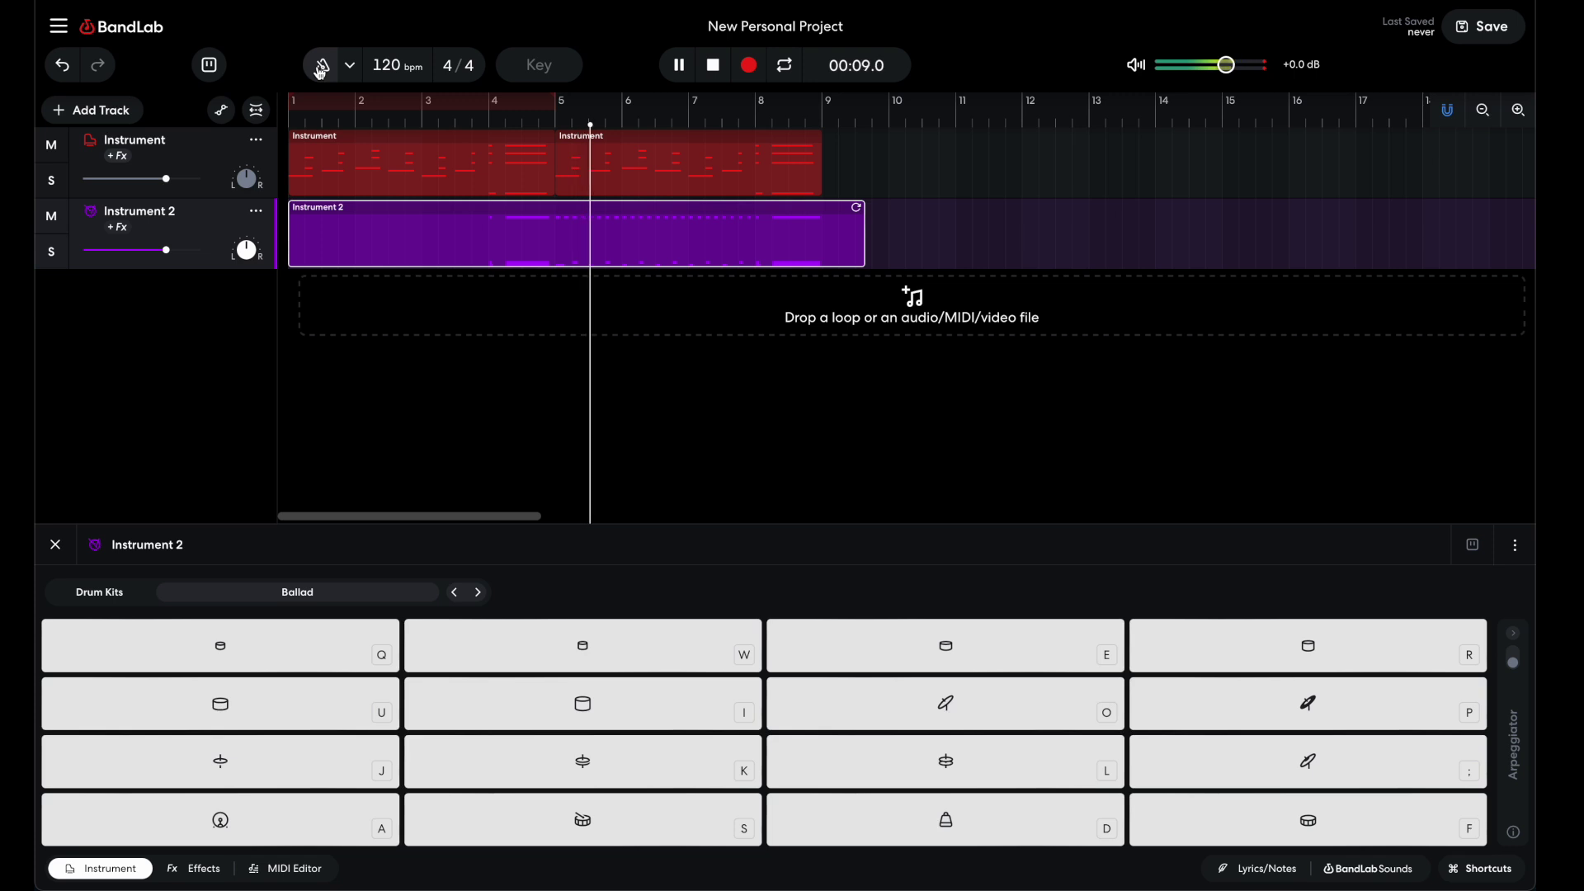
left_click_drag(166, 249, 145, 251)
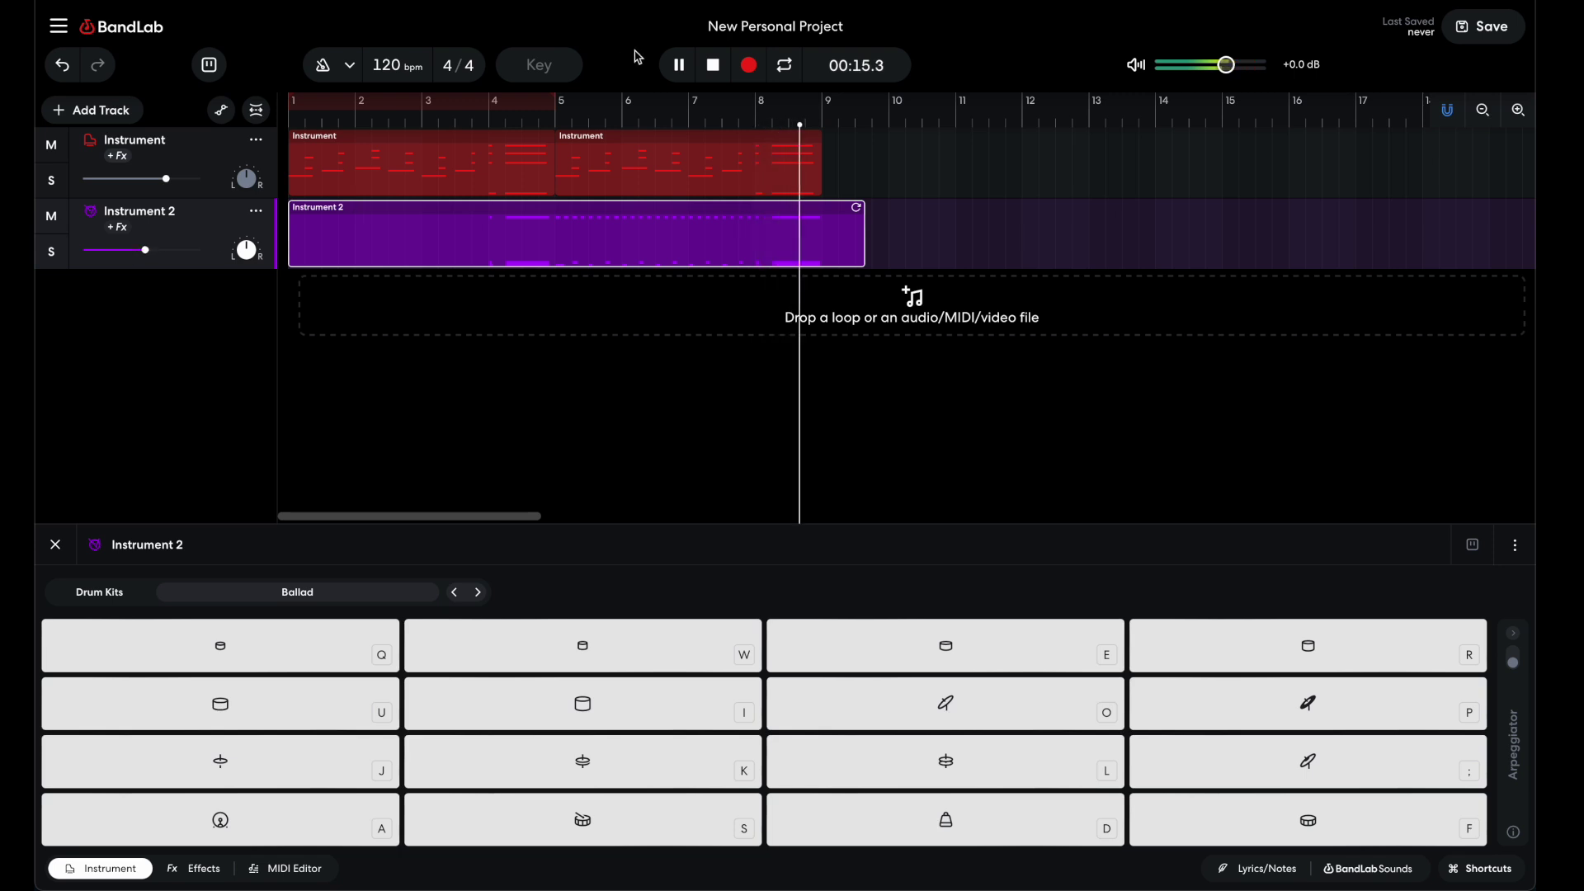
key("space")
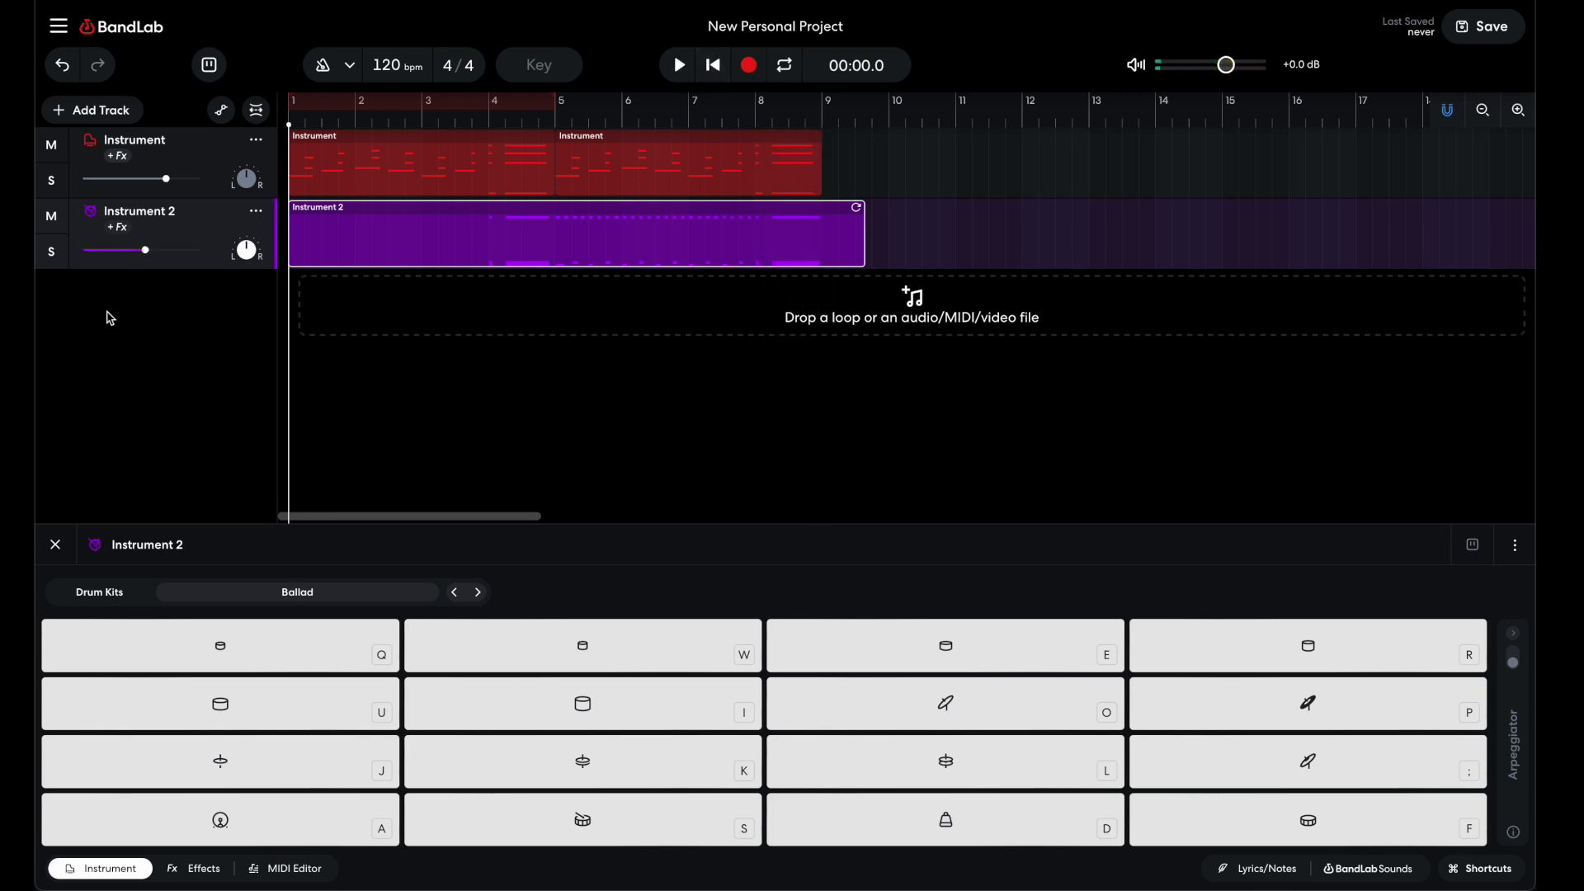
Add a third virtual instrument track and browse the guitar sounds in its instrument list
left_click(98, 112)
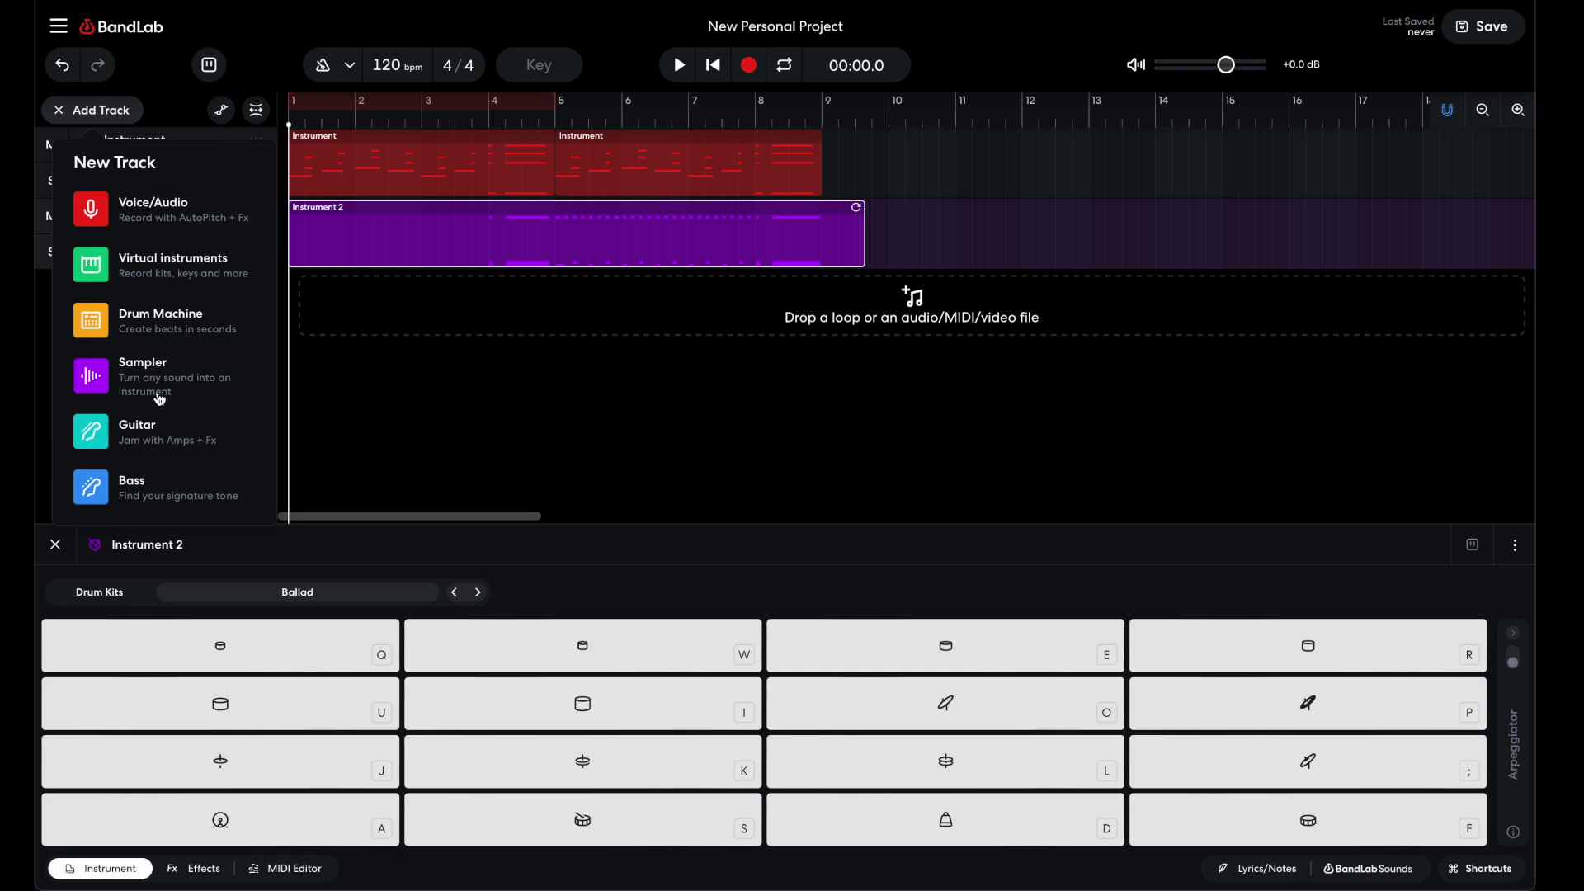
left_click(195, 286)
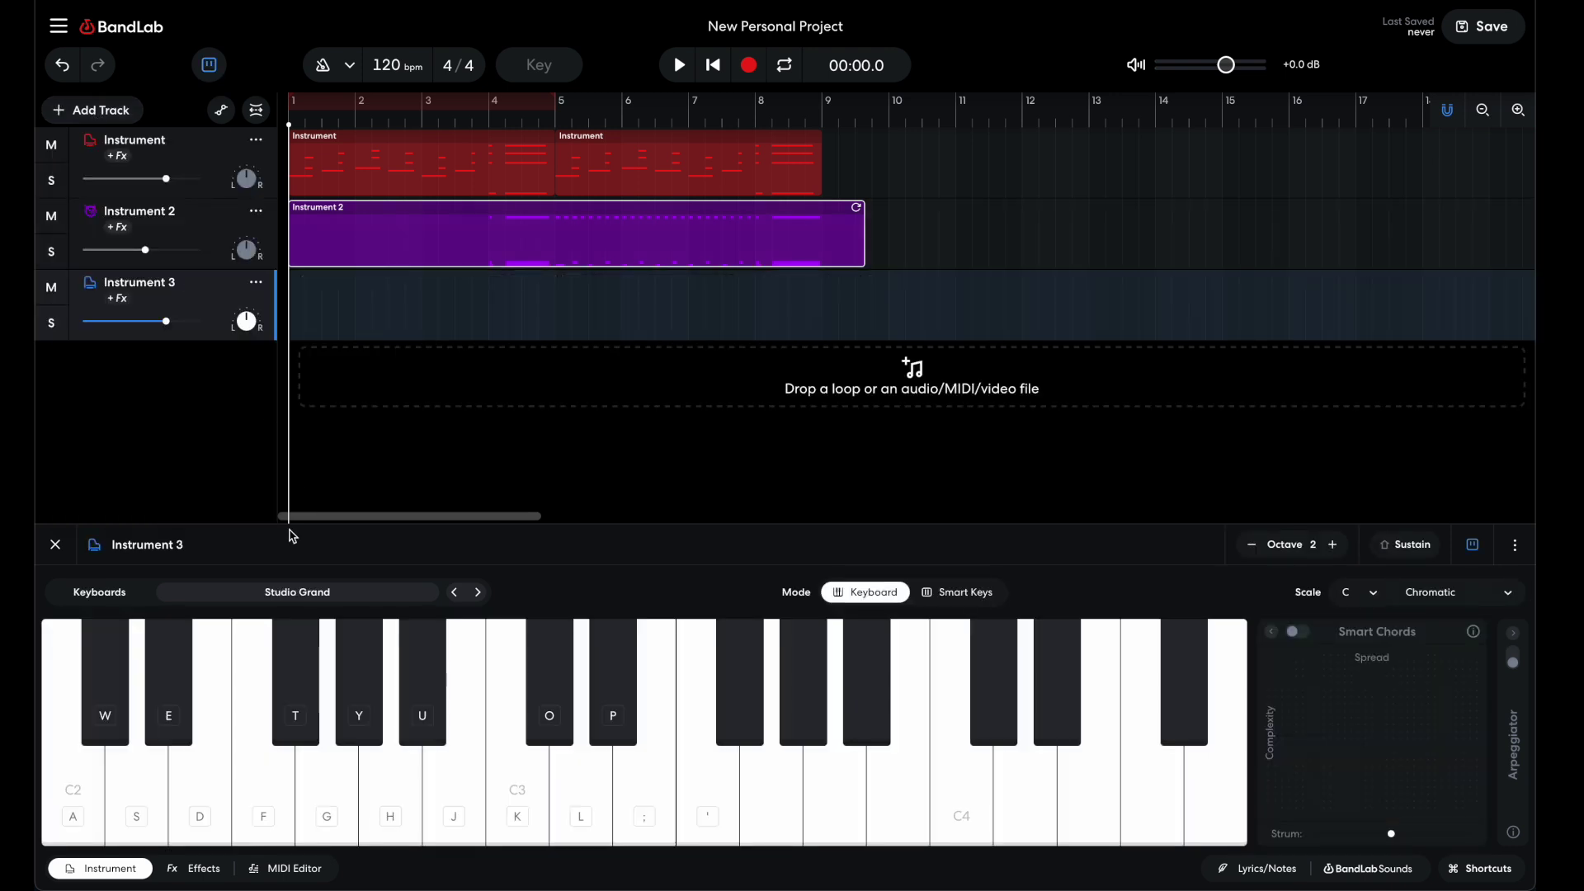
left_click(329, 595)
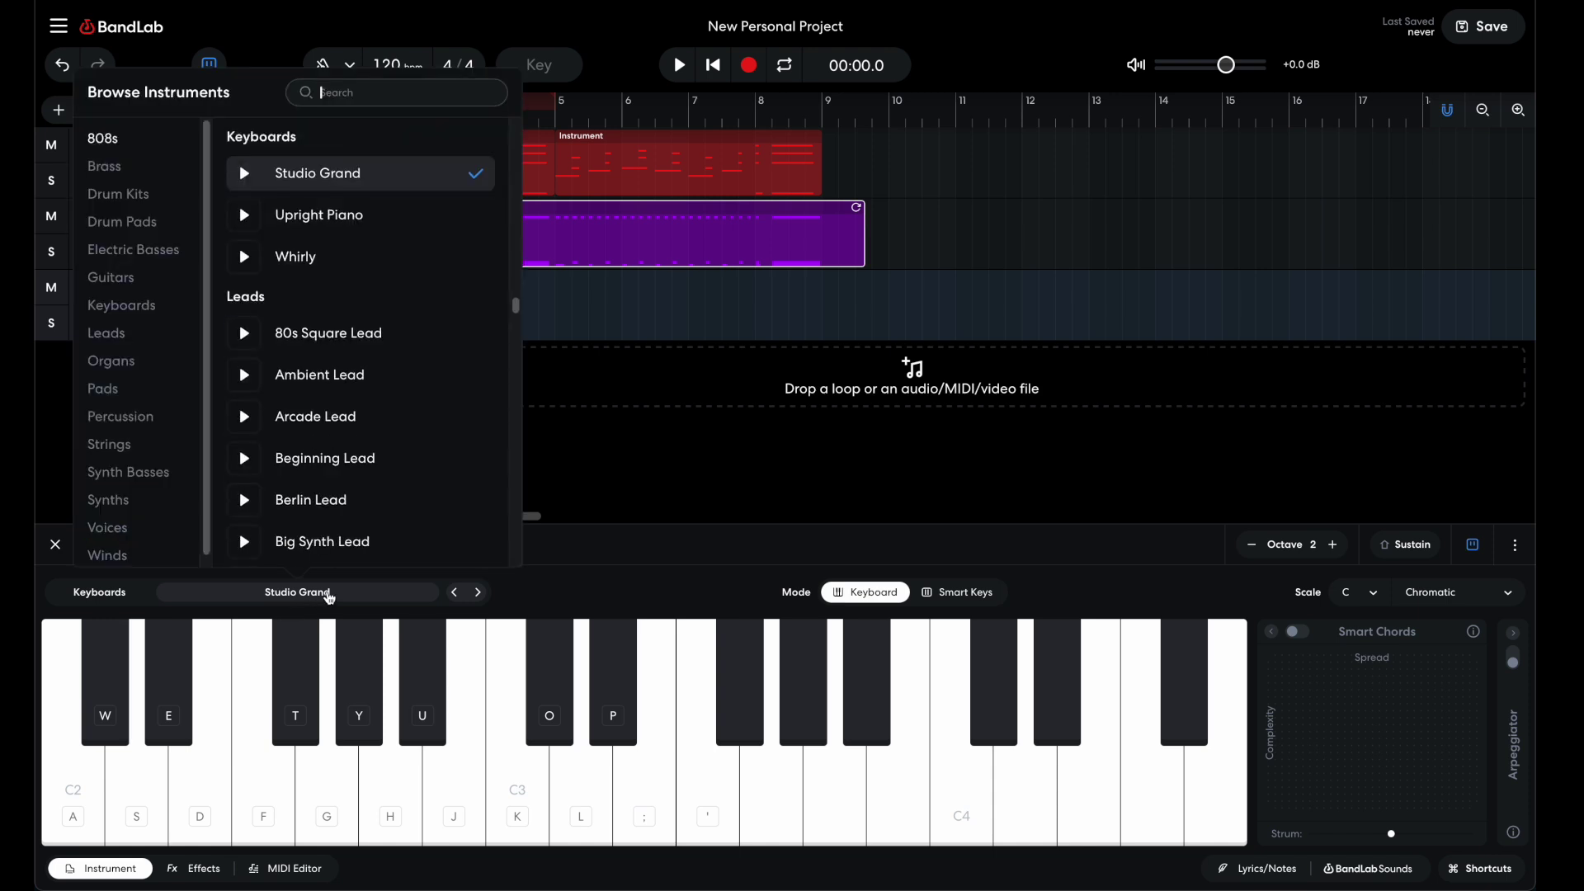
left_click(111, 279)
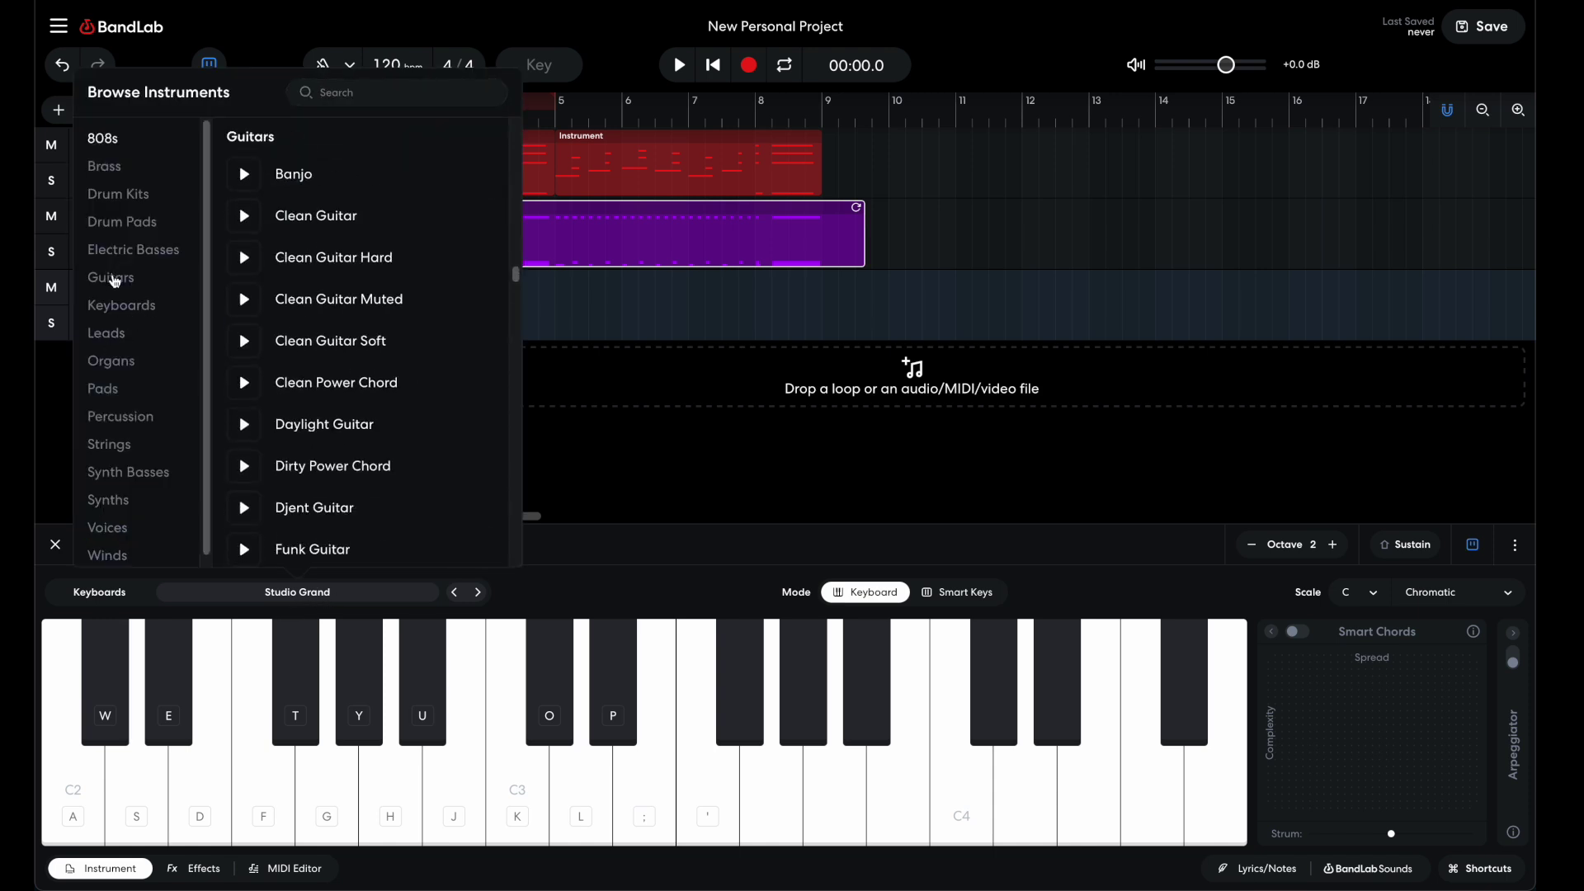
scroll(388, 330, "down", 3)
scroll(385, 376, "down", 8)
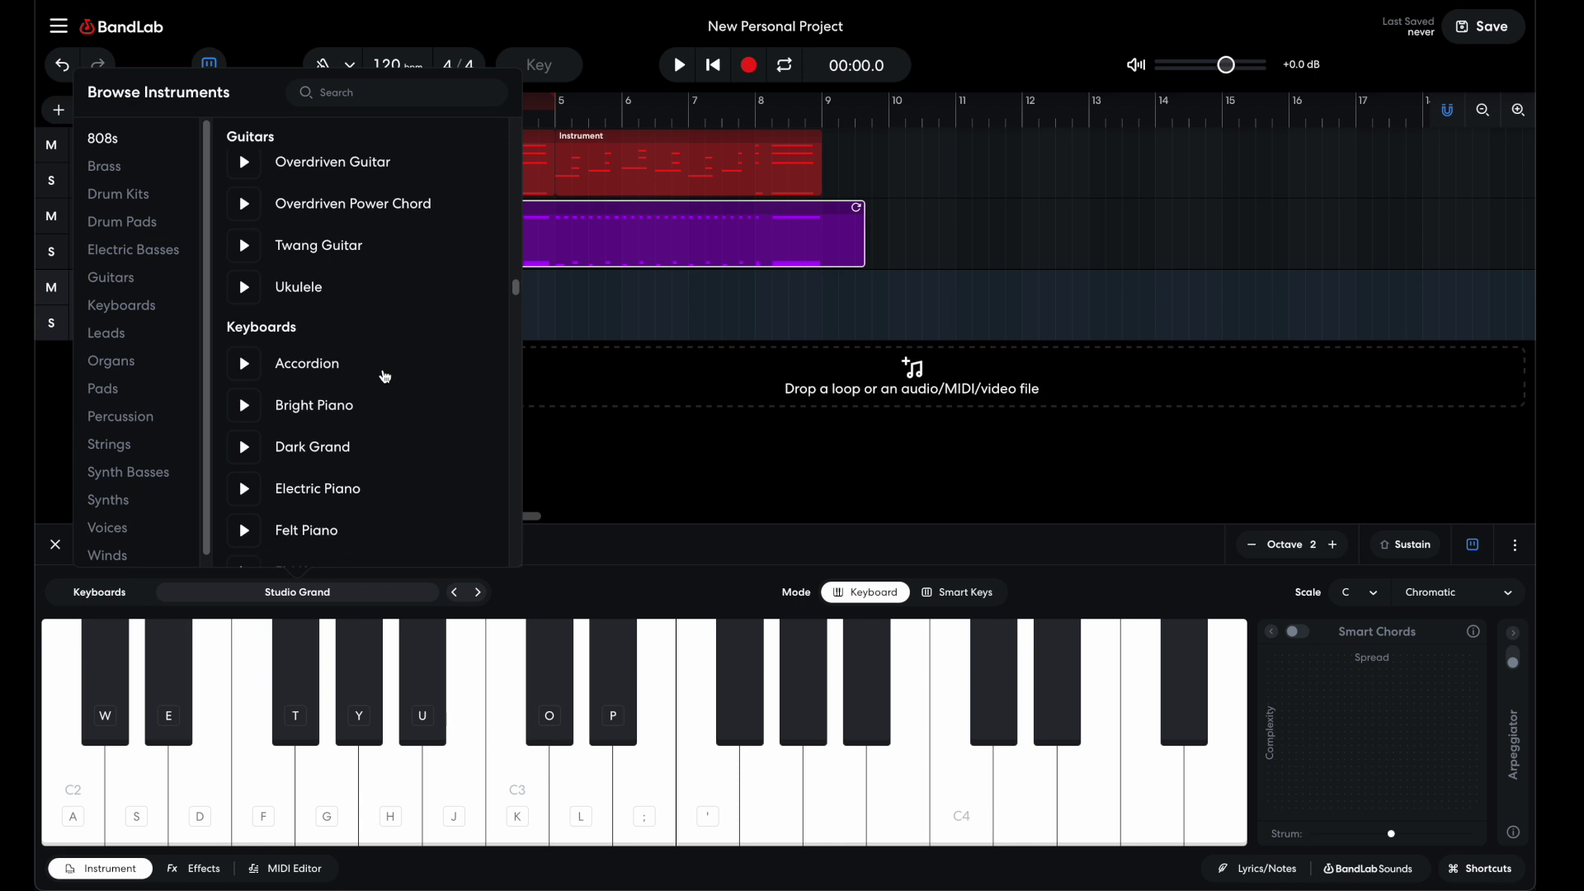
scroll(385, 376, "up", 8)
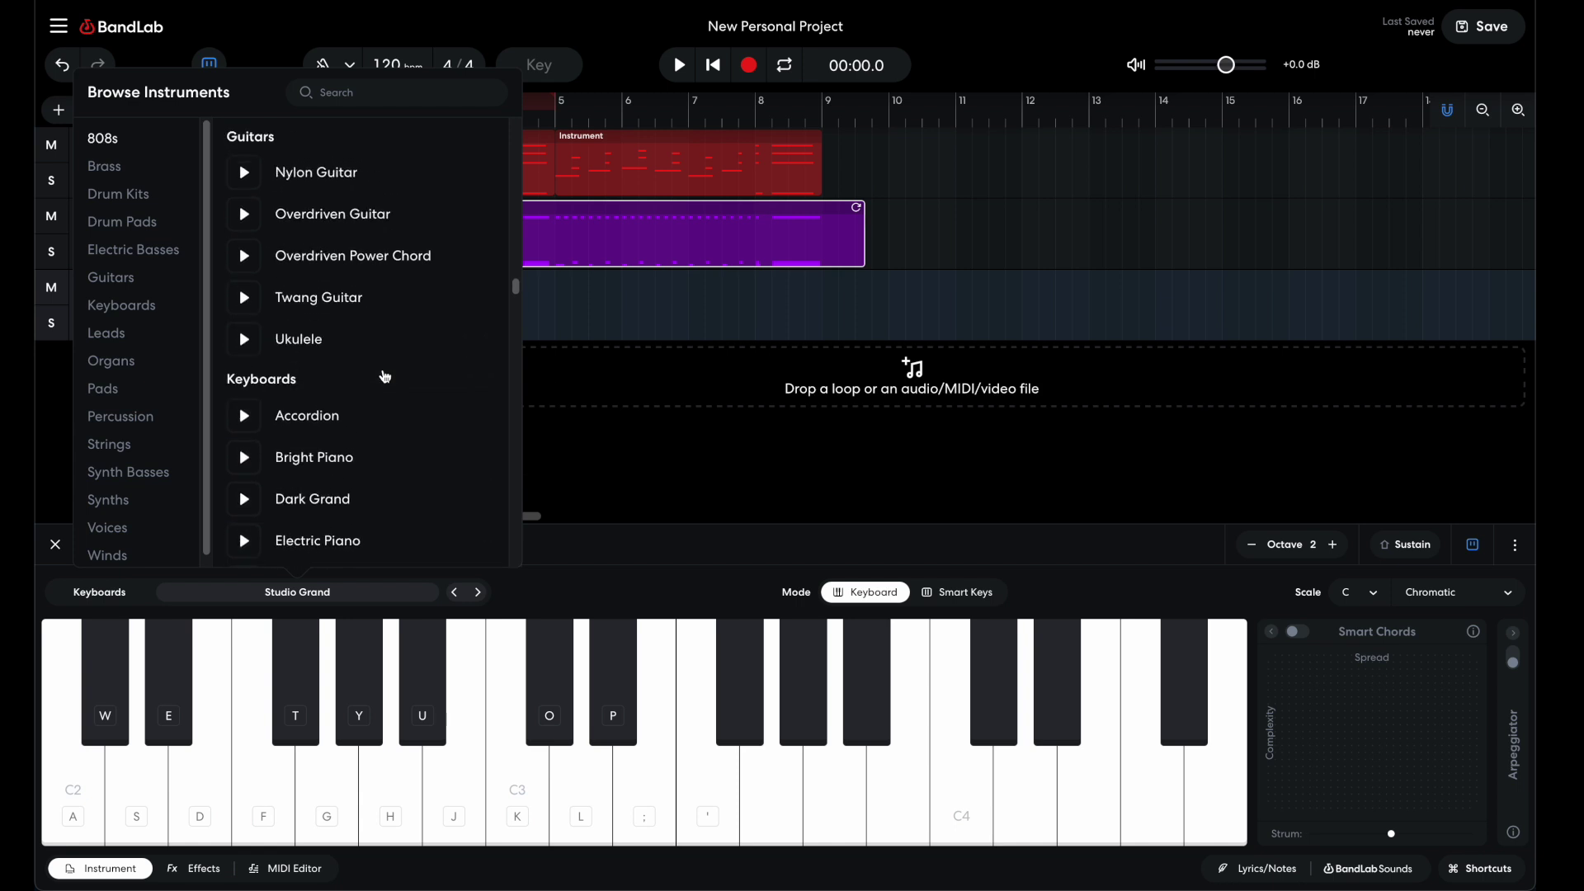
scroll(385, 376, "up", 3)
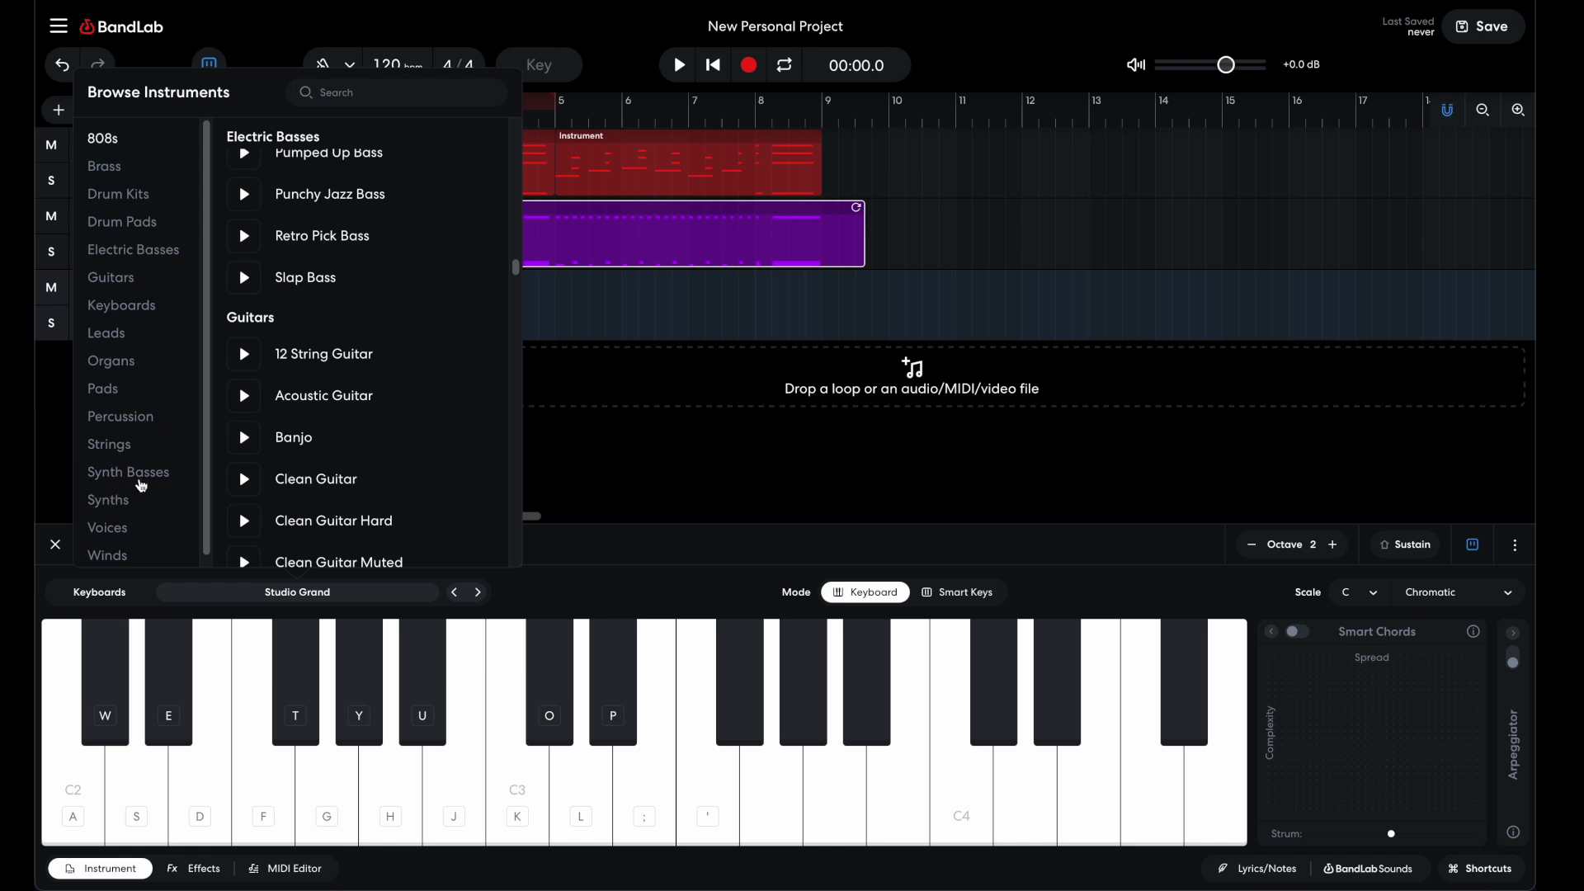
Preview several synth basses and assign Boog Bass to the new track
left_click(125, 482)
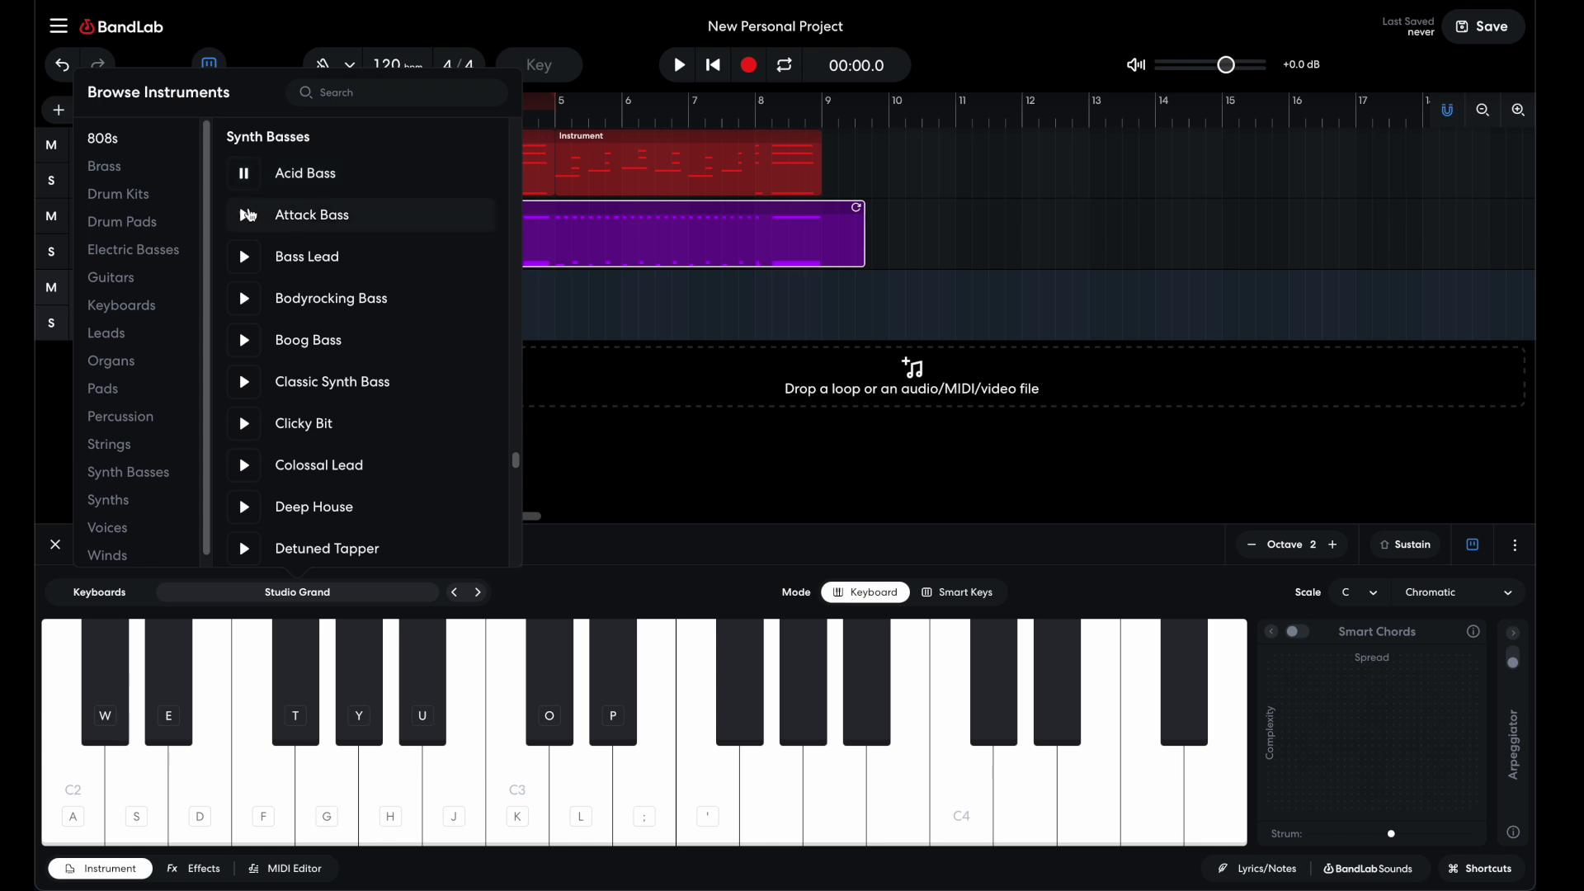
left_click(248, 302)
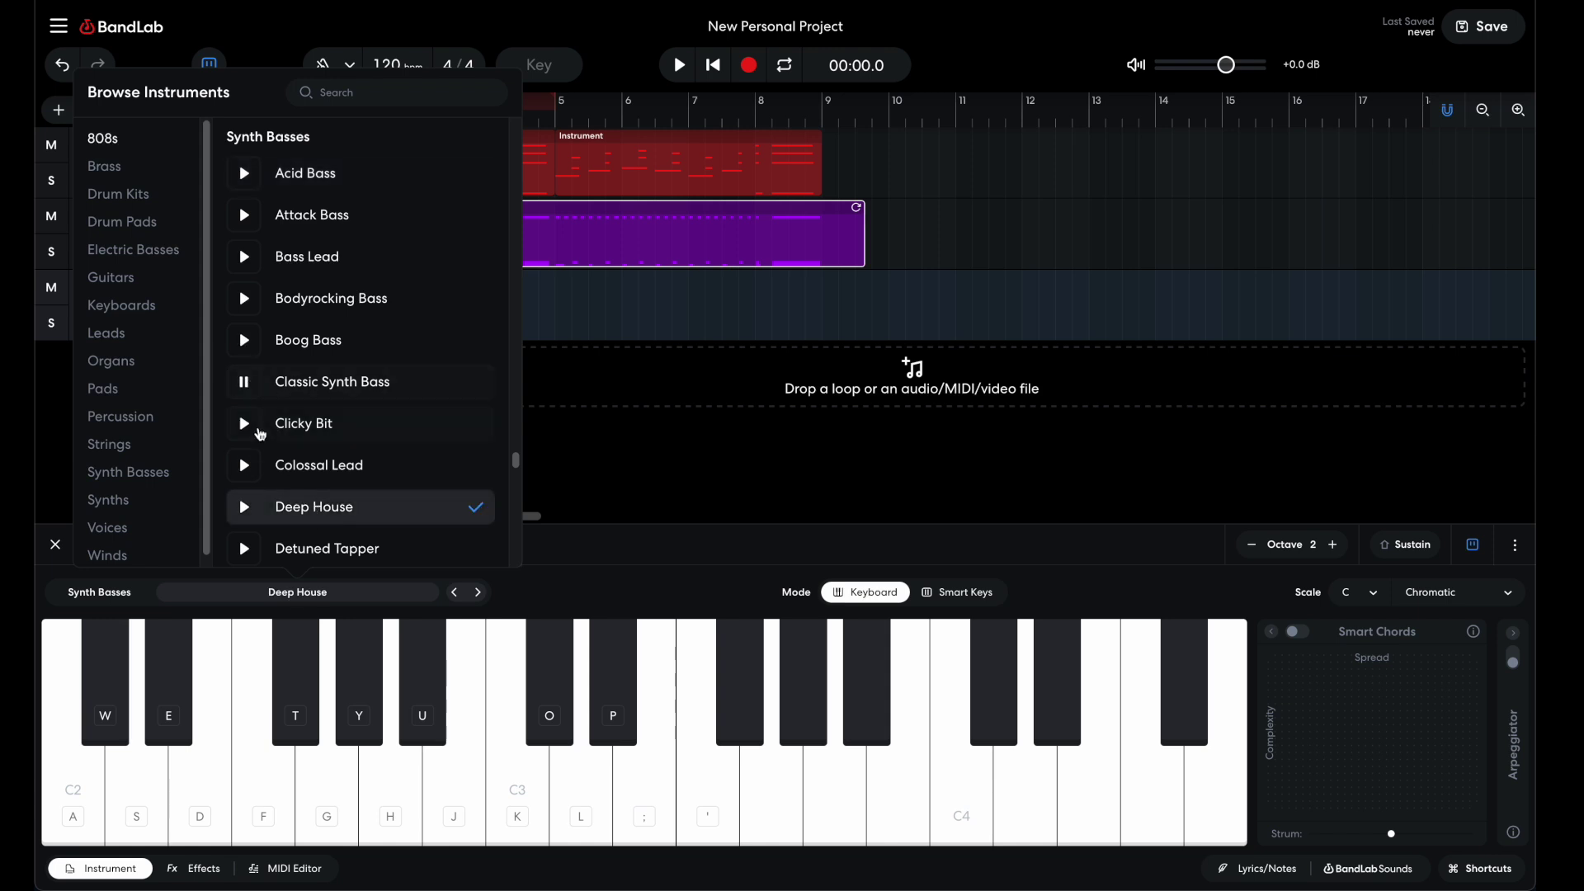
left_click(310, 302)
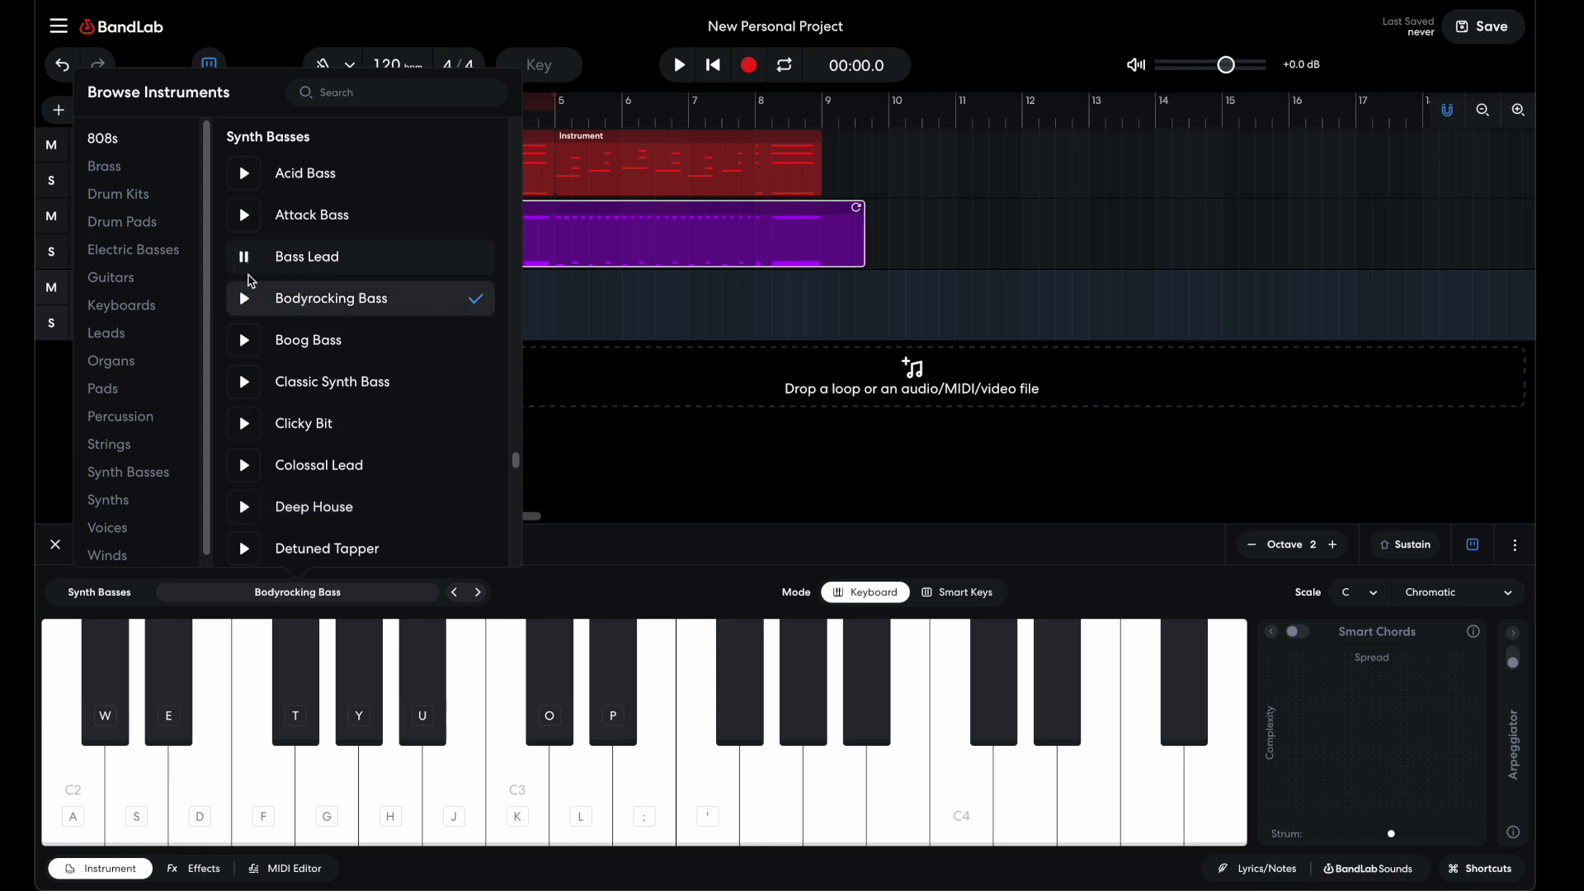
left_click(312, 352)
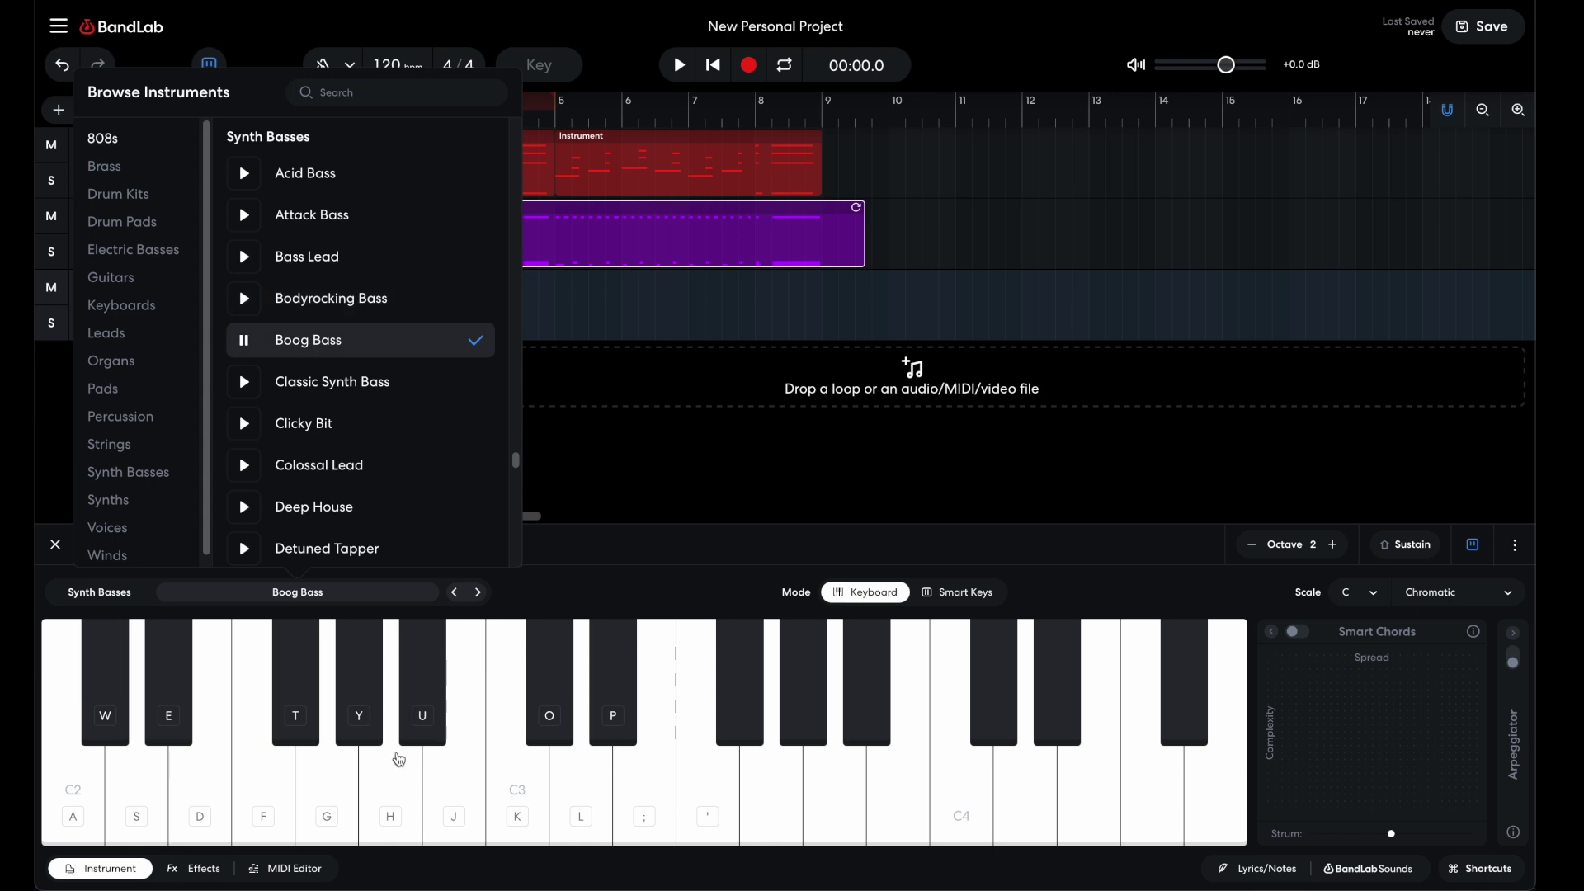
Try out the Boog Bass sound by playing D2, E2, F2 and G2
key("s")
key("d")
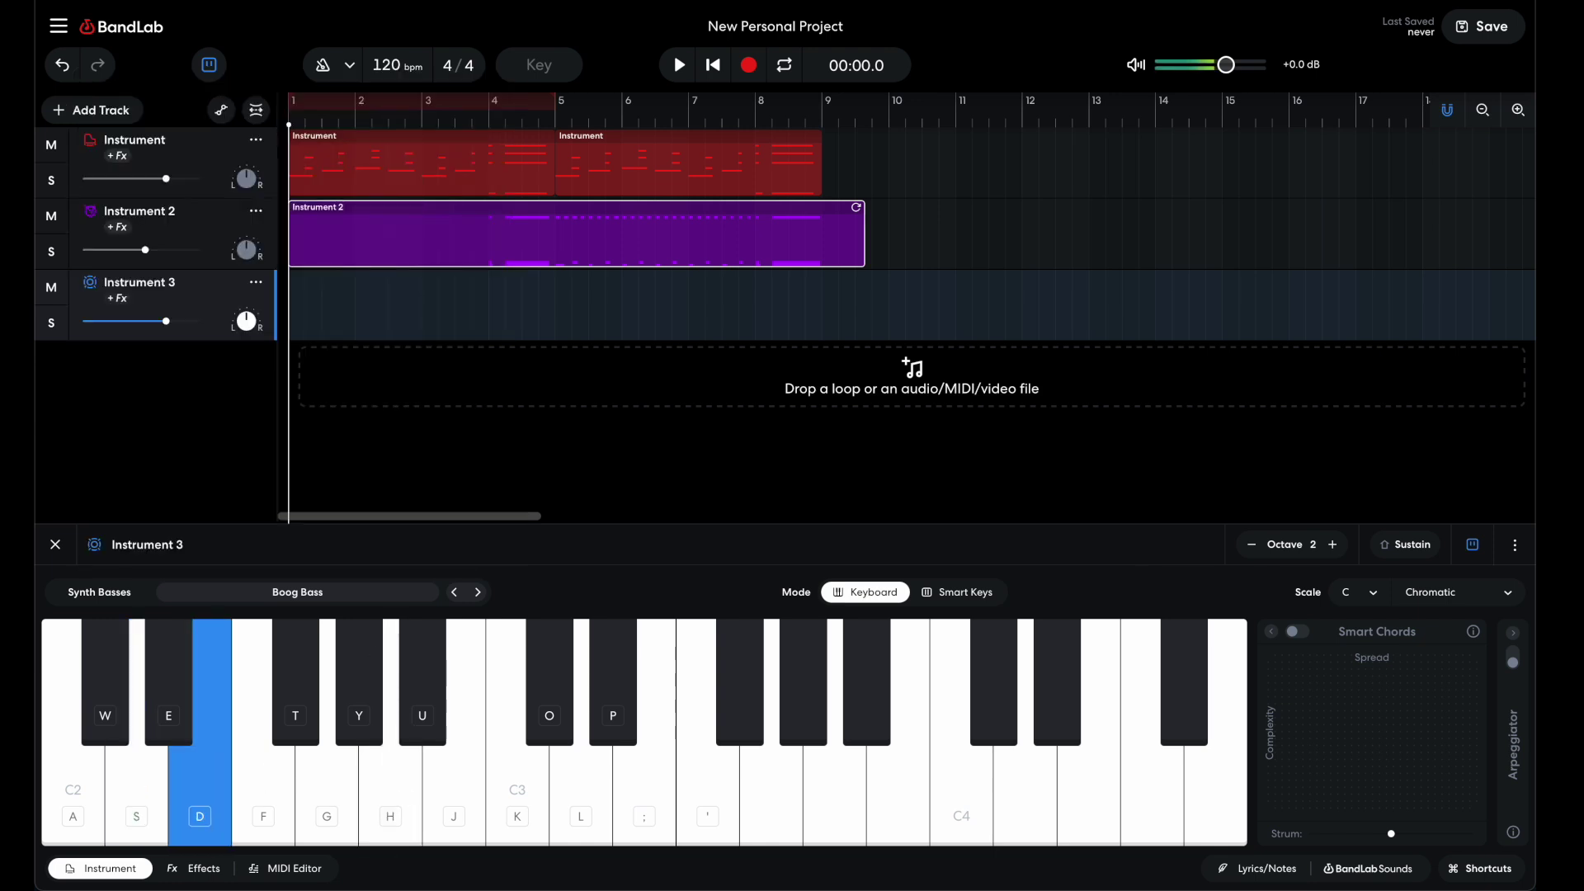
key("f")
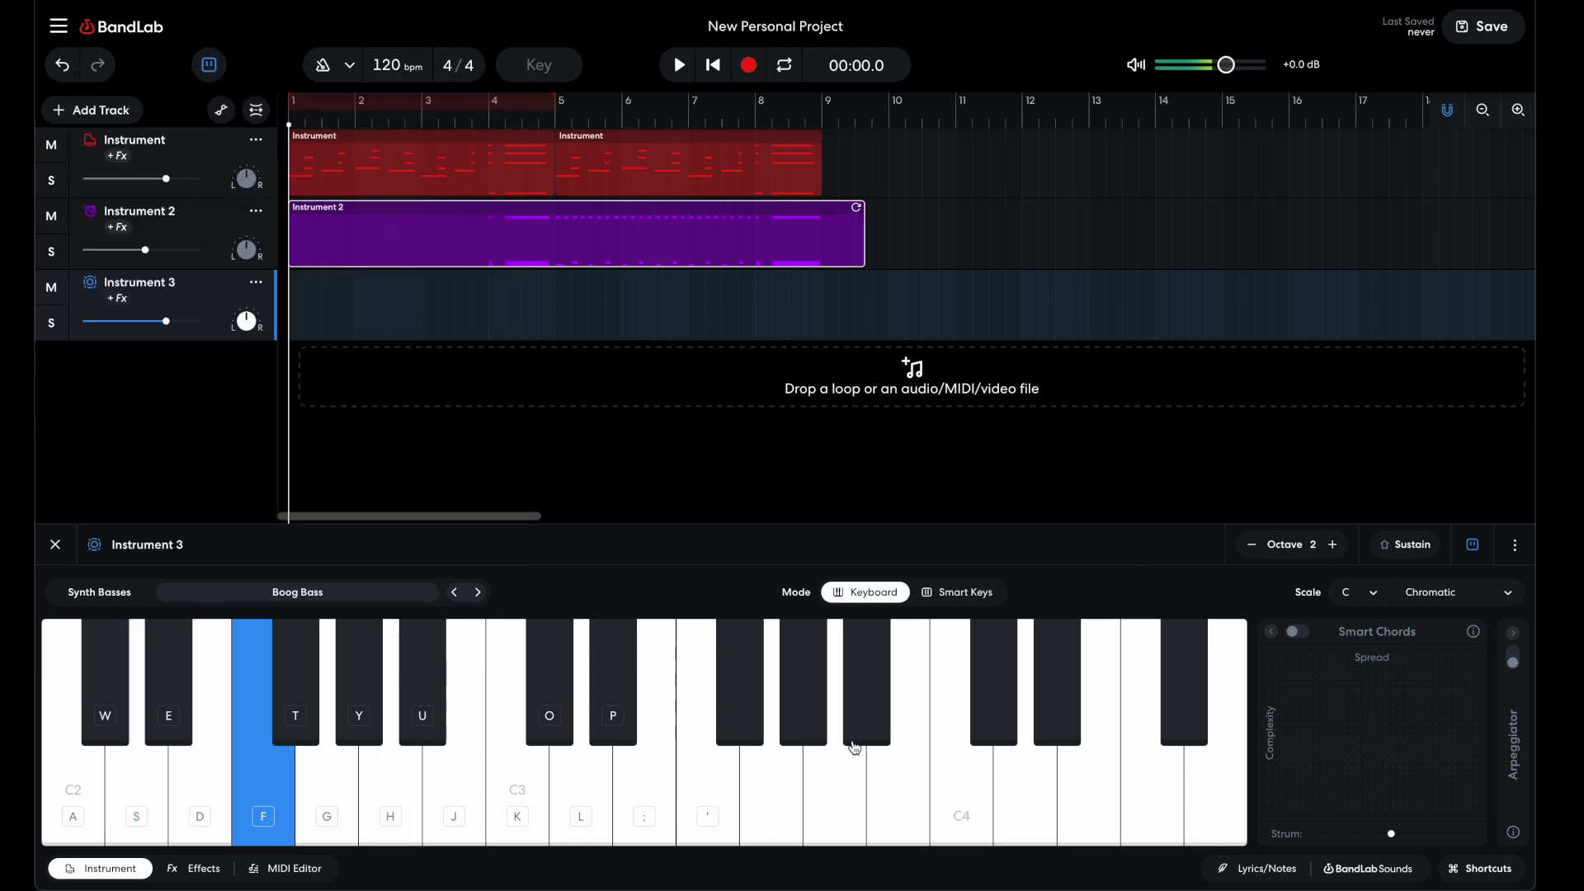
key("g")
key("g")
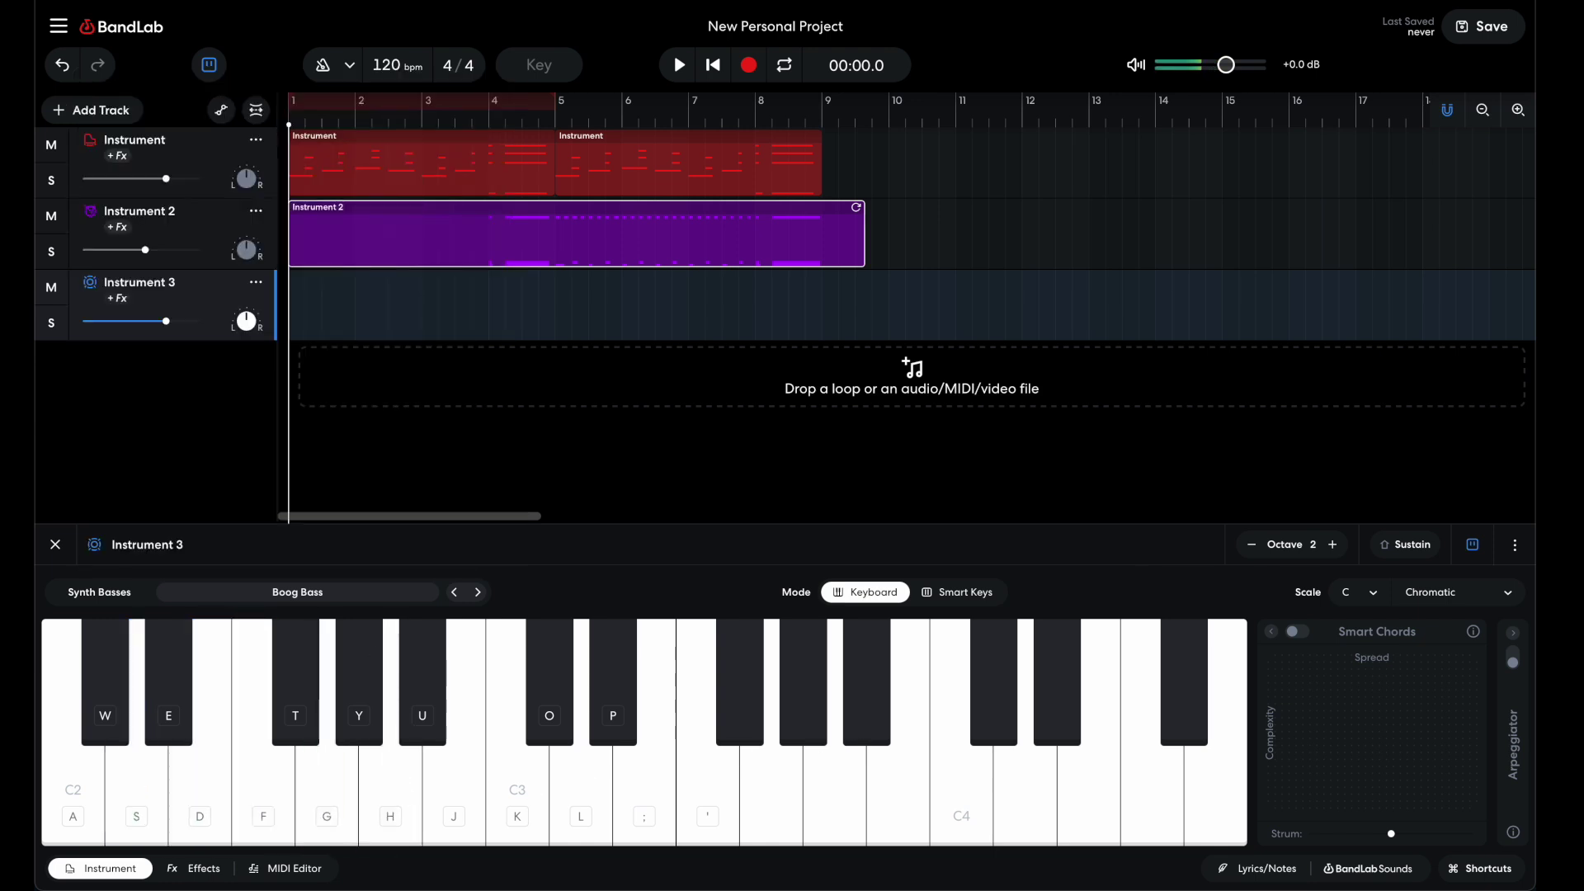
Record a Boog Bass part on Instrument 3 across about eight bars, playing the notes D2, E2, F2 and G2
left_click(749, 66)
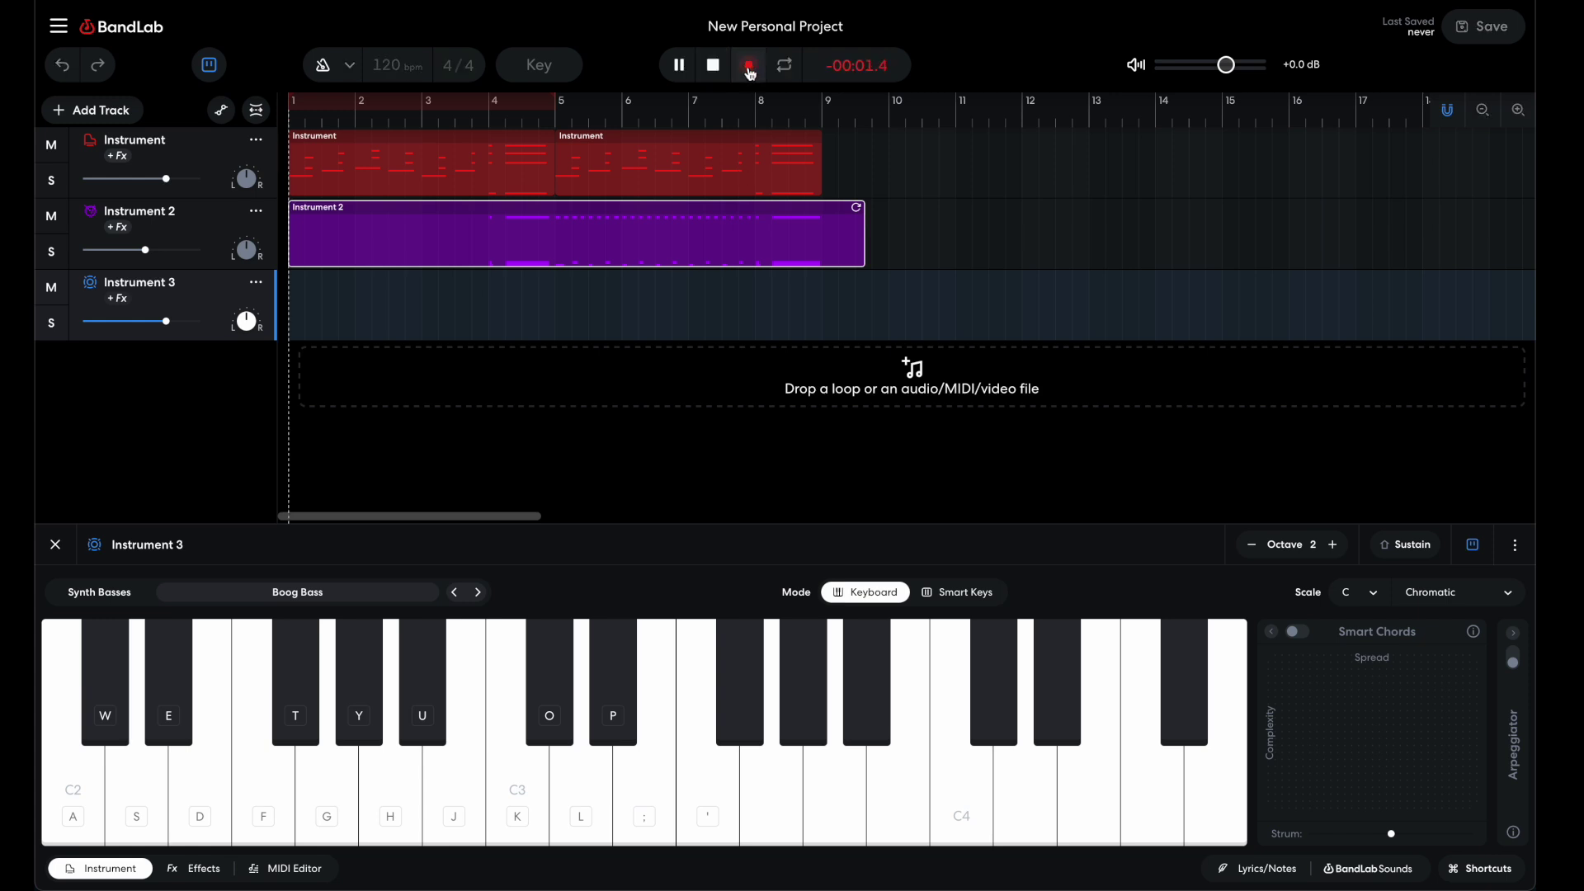
key("s")
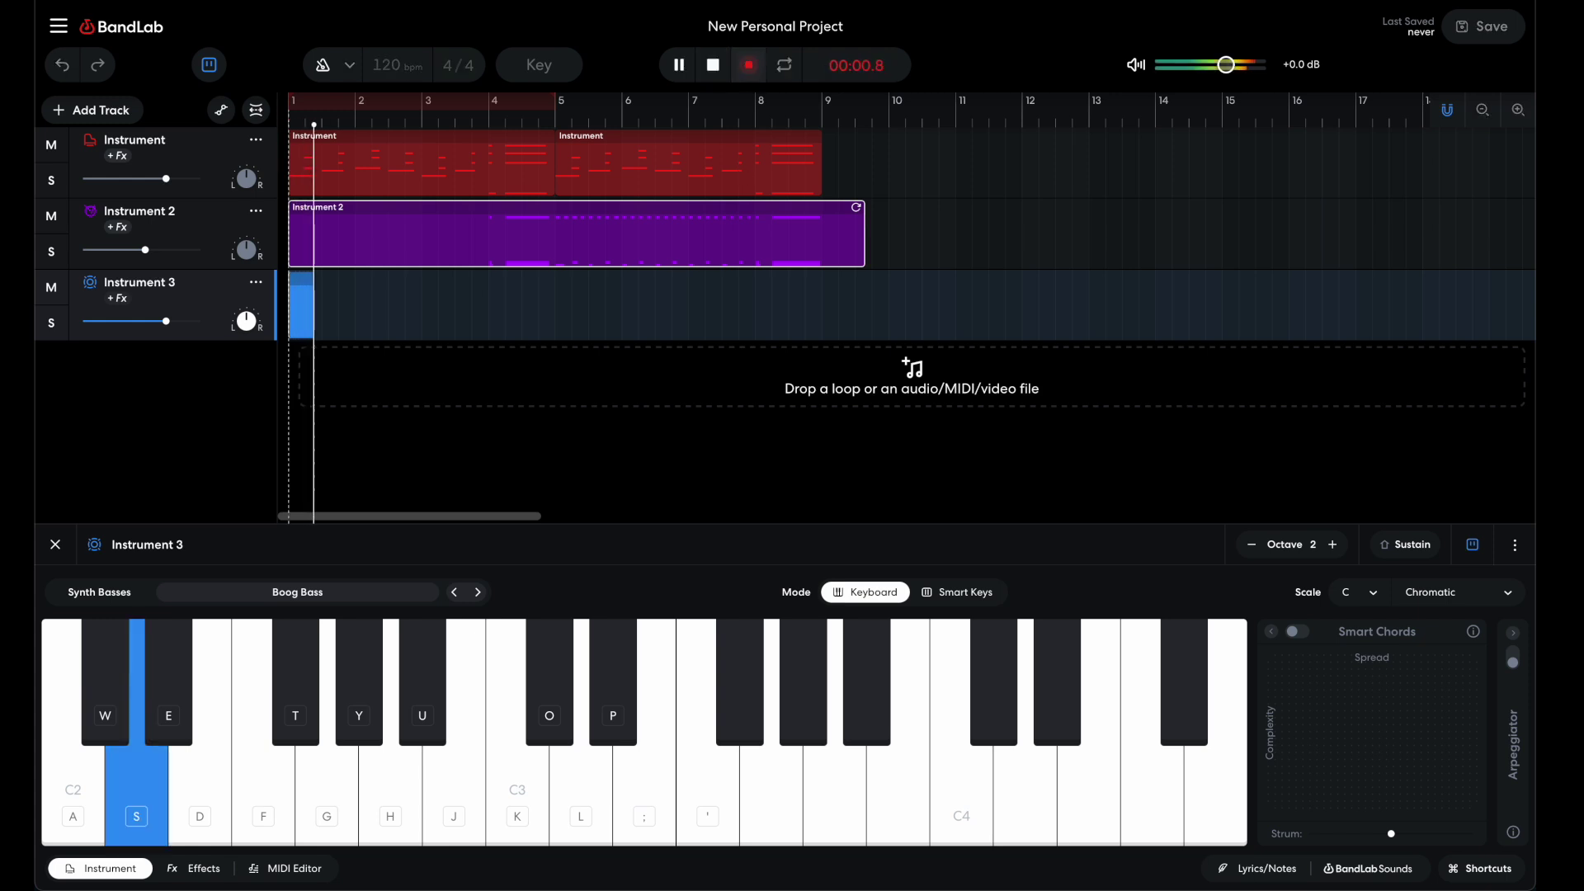
key("d")
key("f")
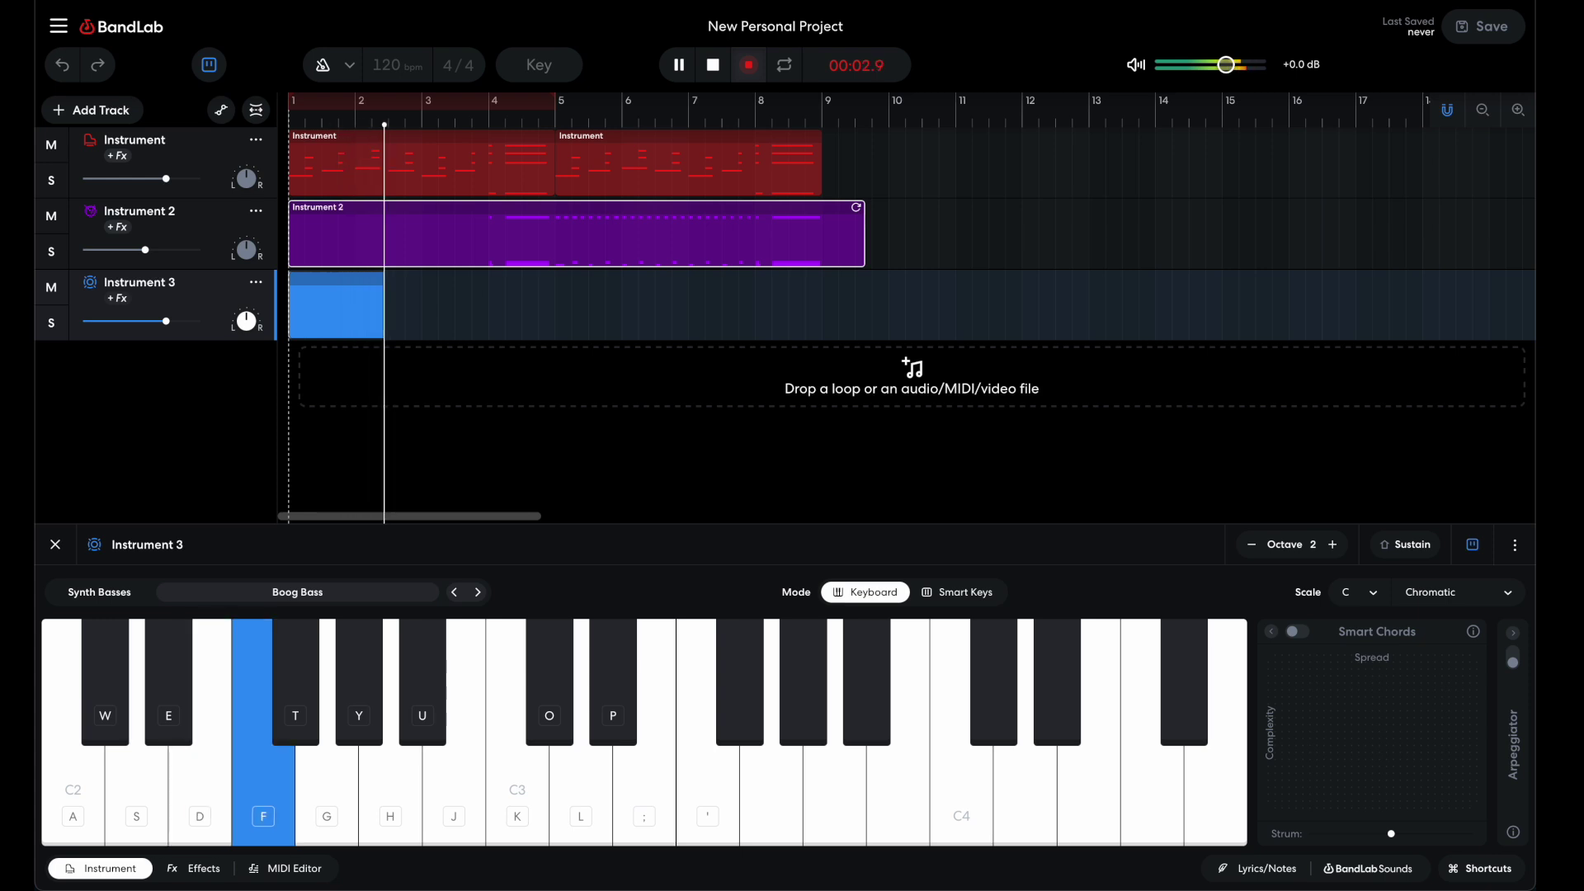
key("d")
key("s")
key("d")
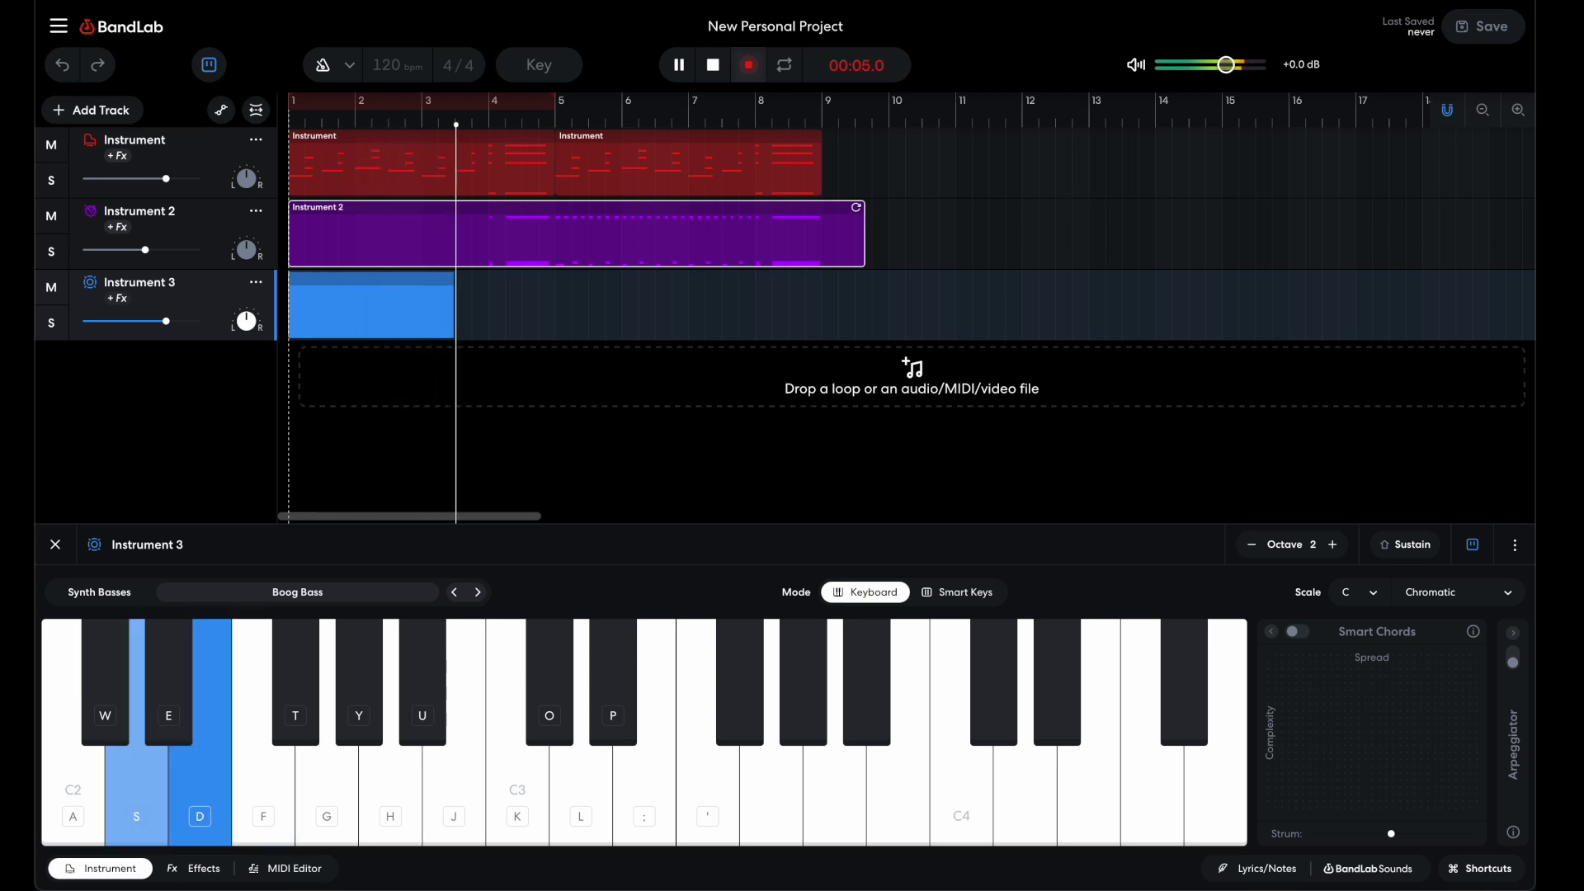
key("g")
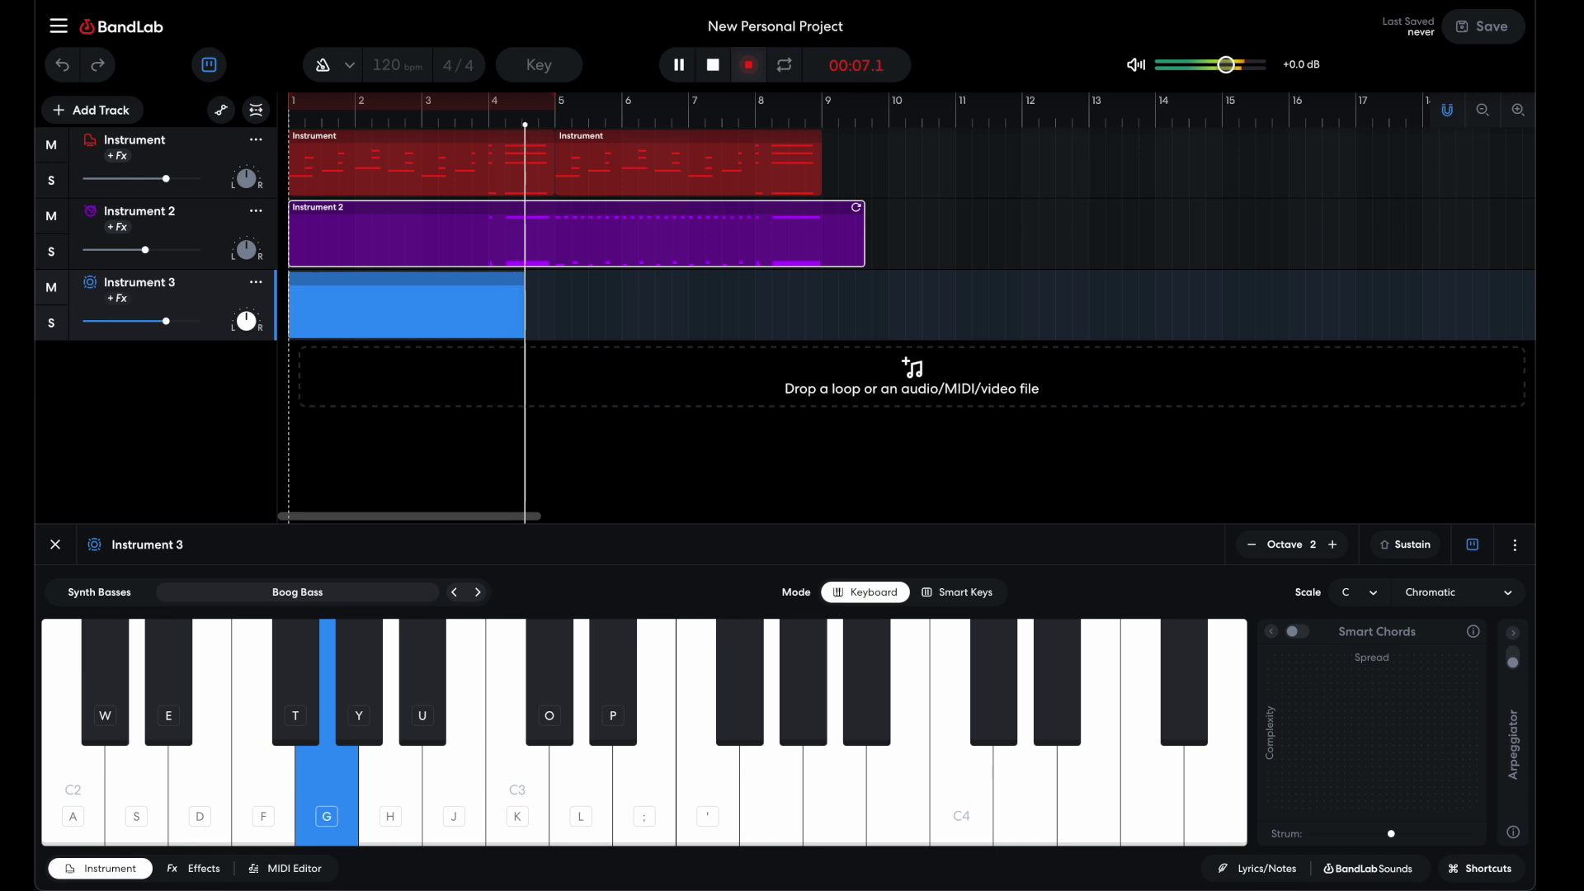
key("s")
key("d")
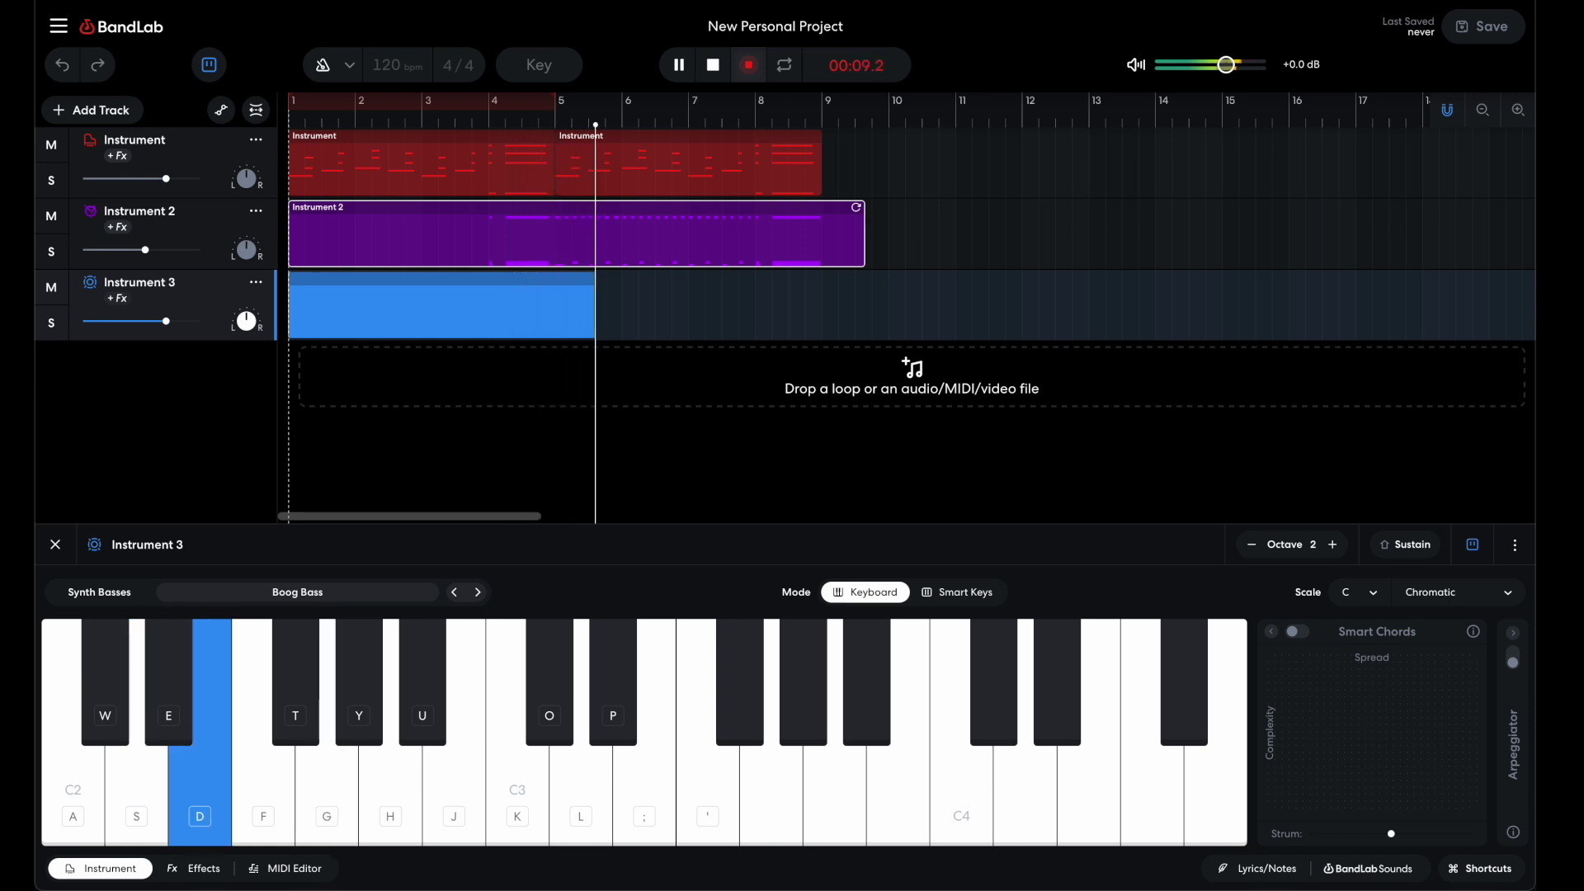
key("f")
key("d")
key("f")
key("s")
key("d")
key("s")
key("g")
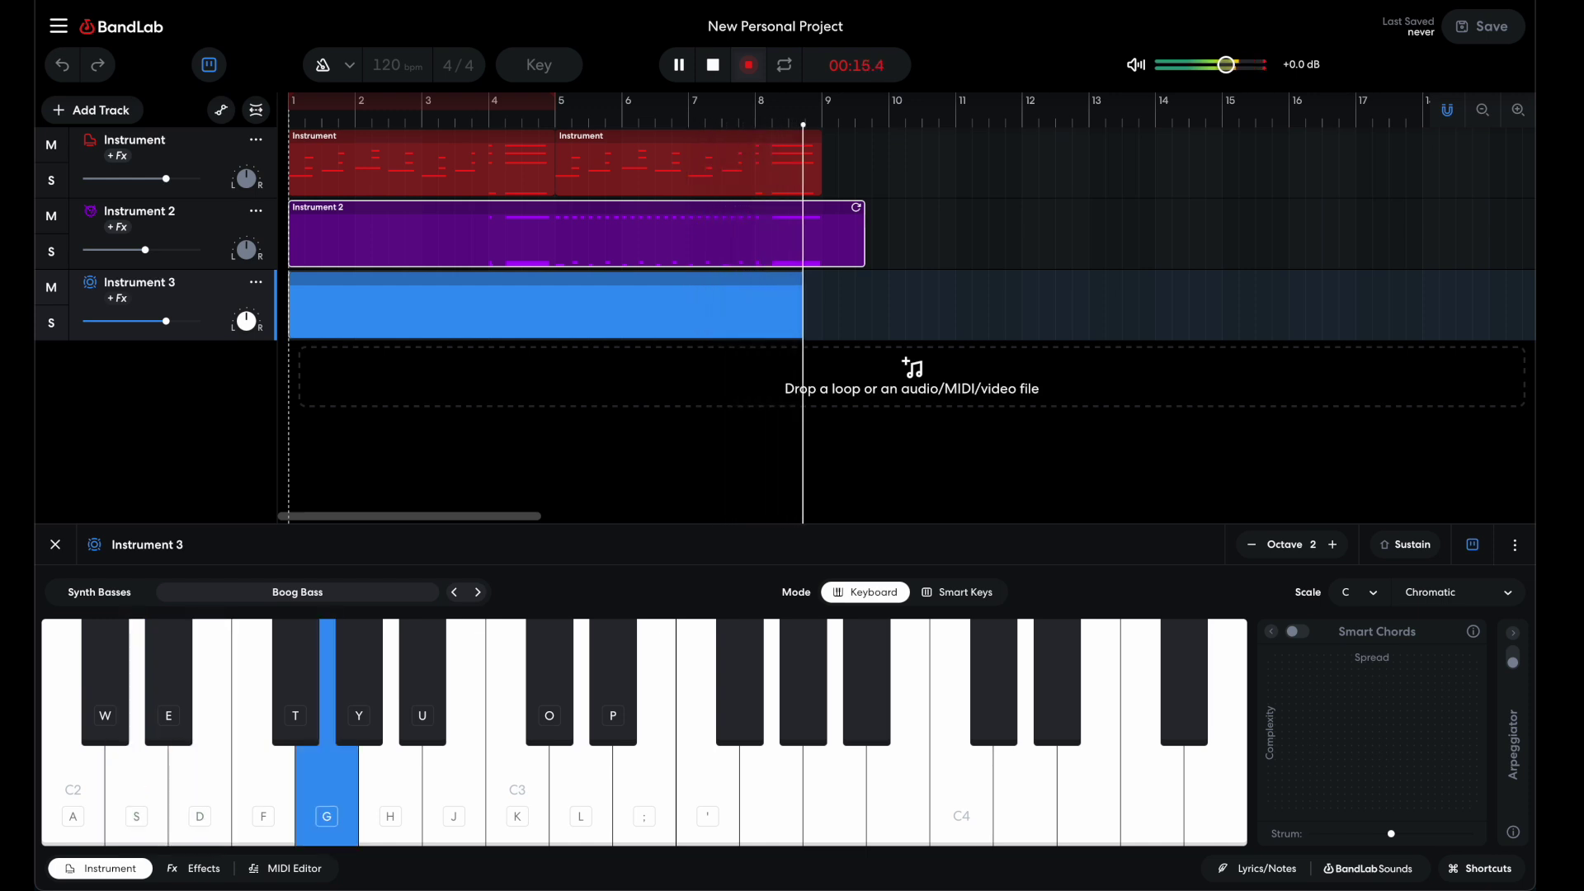
left_click(713, 64)
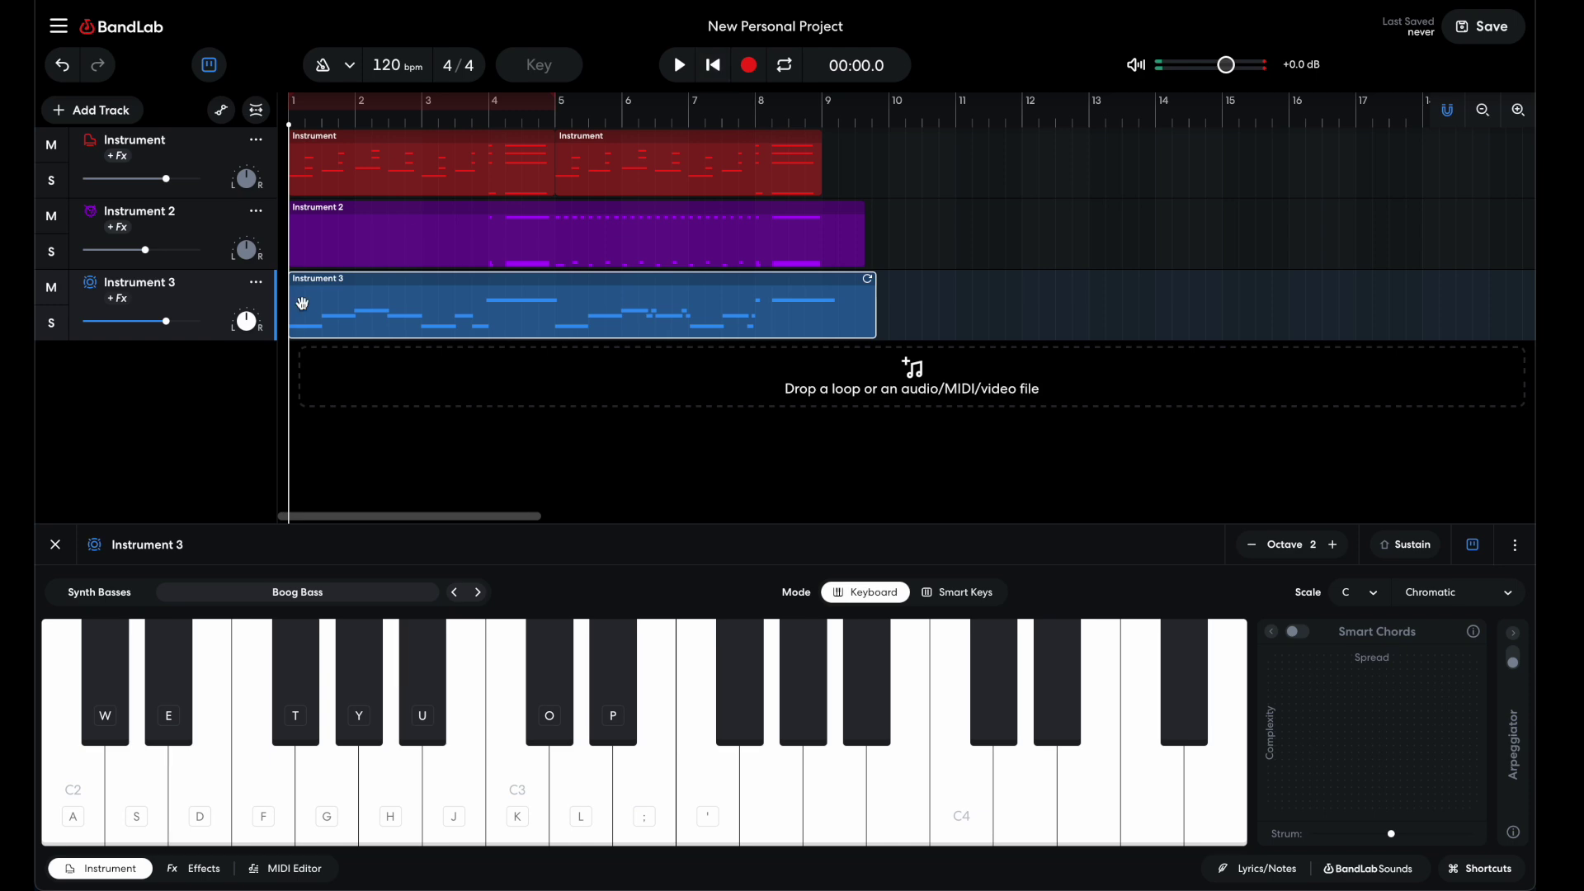
Add a Voice/Audio track and allow edu.bandlab.com to use the microphone
left_click(86, 113)
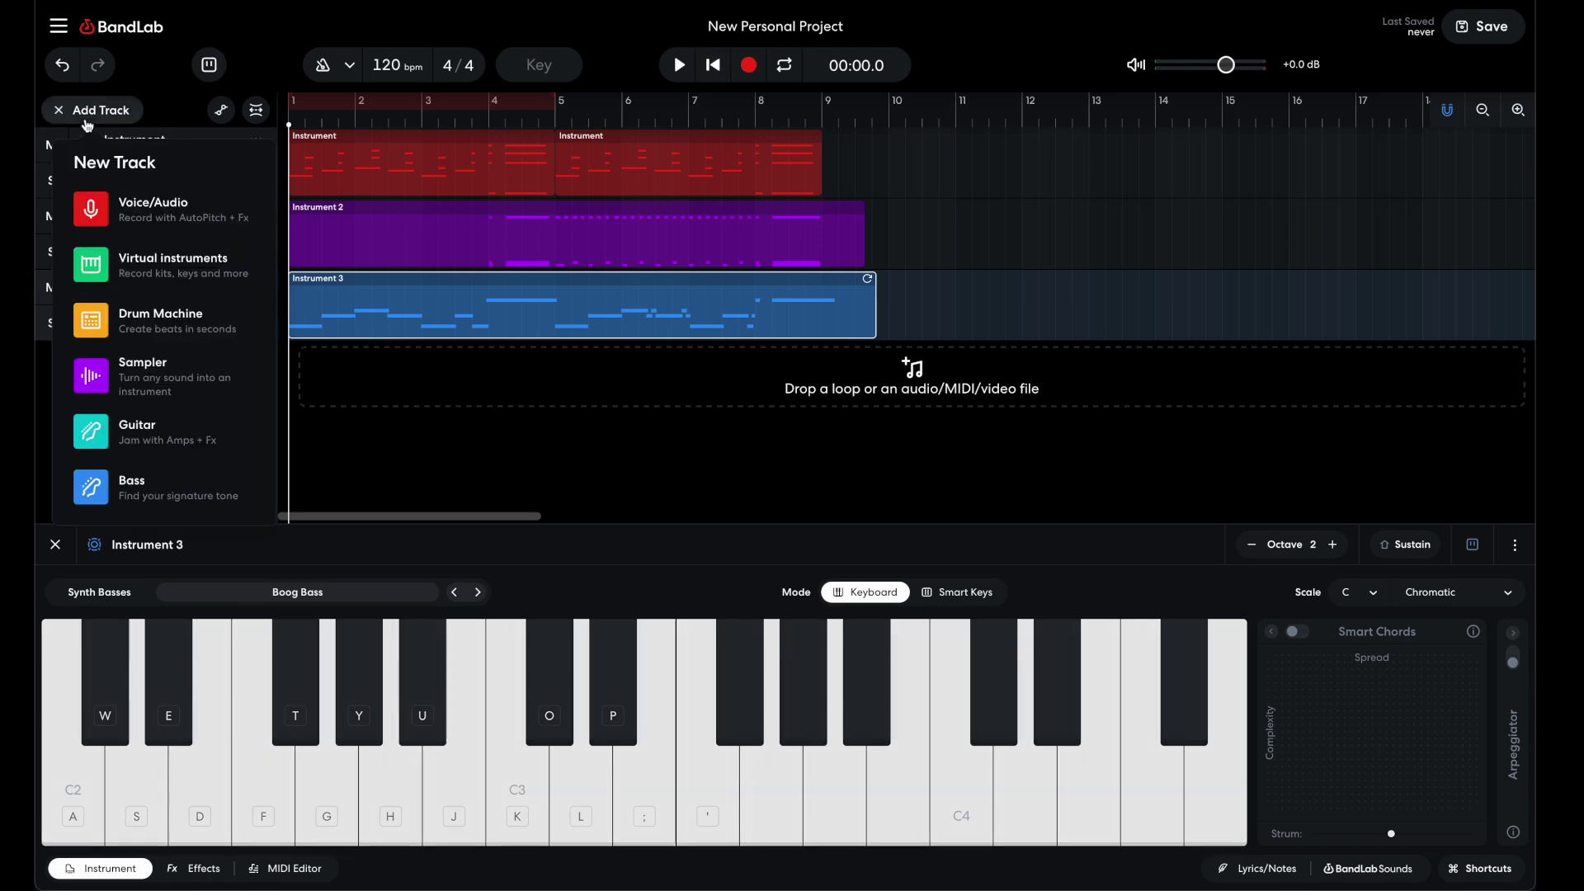
left_click(152, 202)
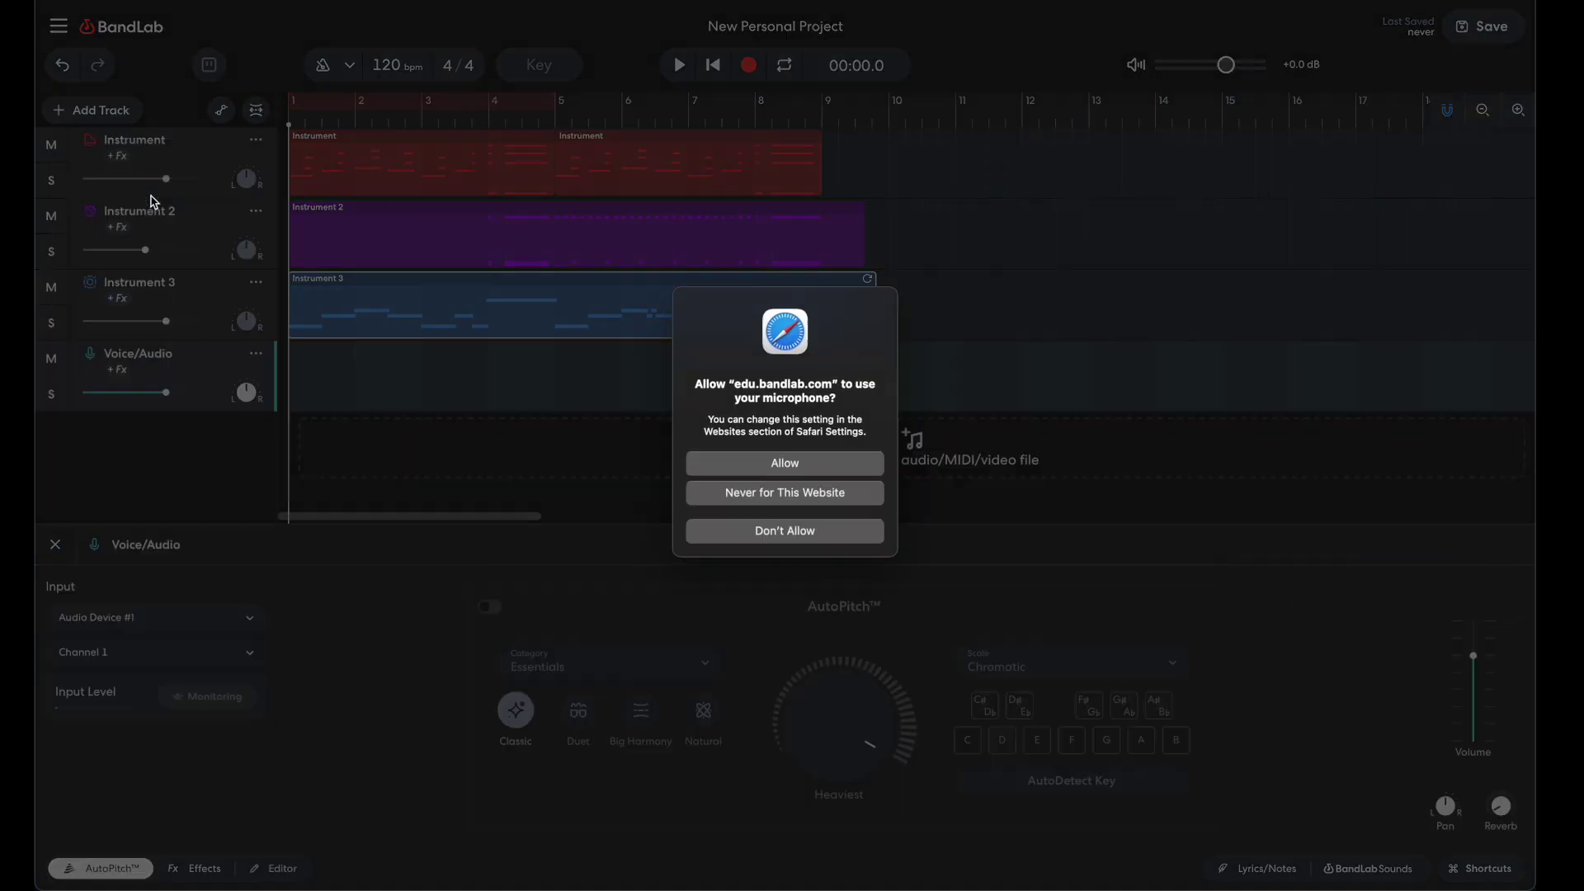
left_click(816, 469)
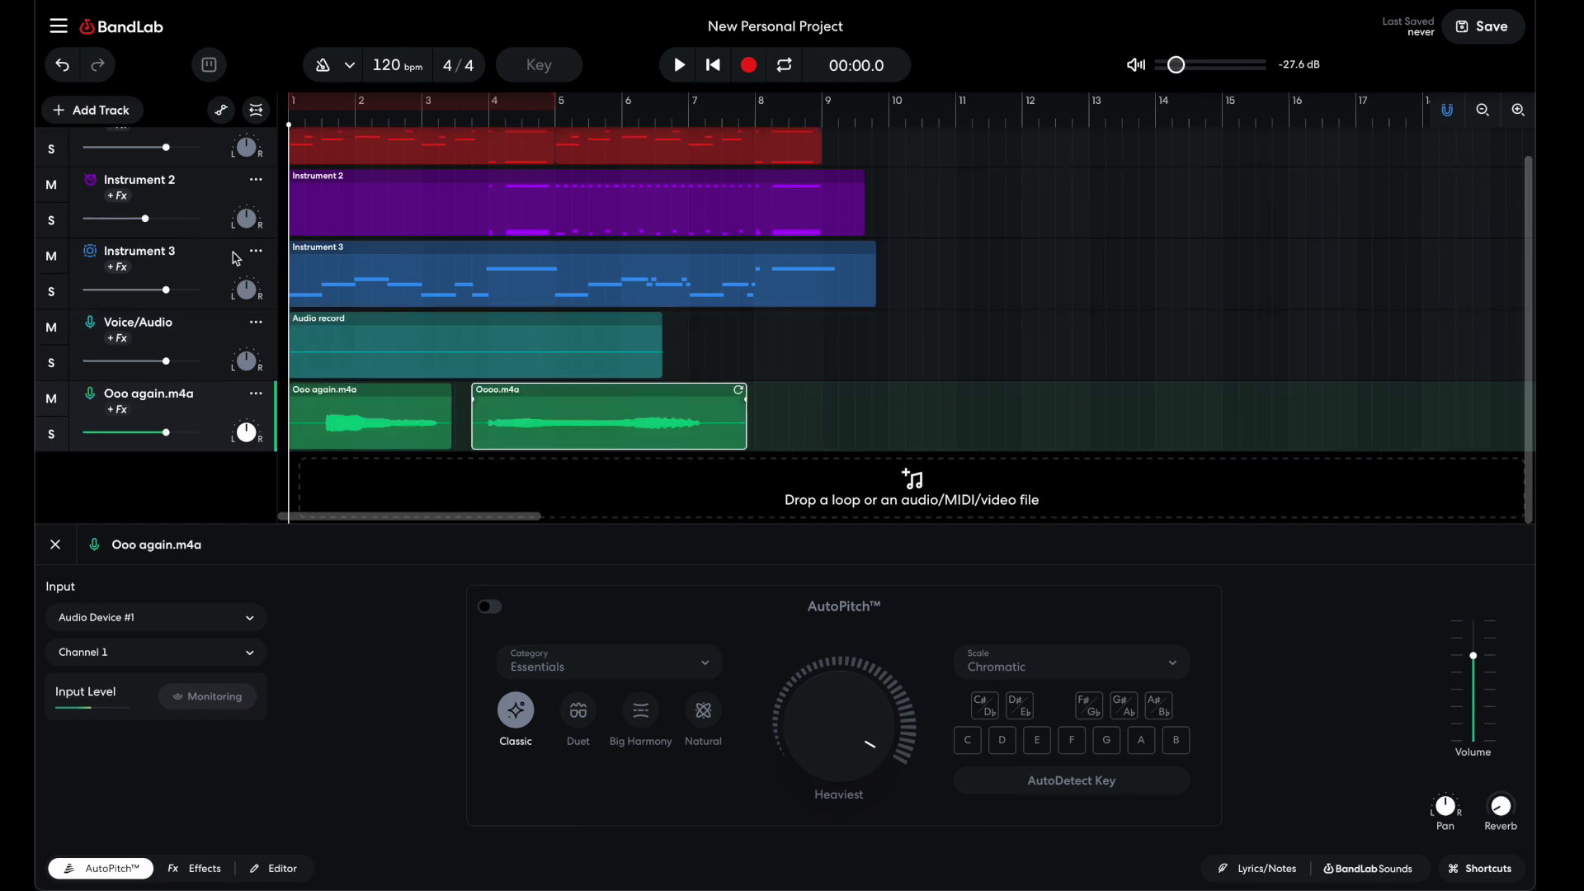
Play the song from the start and delete the Oooo.m4a clip from the imported vocal track during playback
scroll(304, 387, "up", 1)
left_click(328, 448)
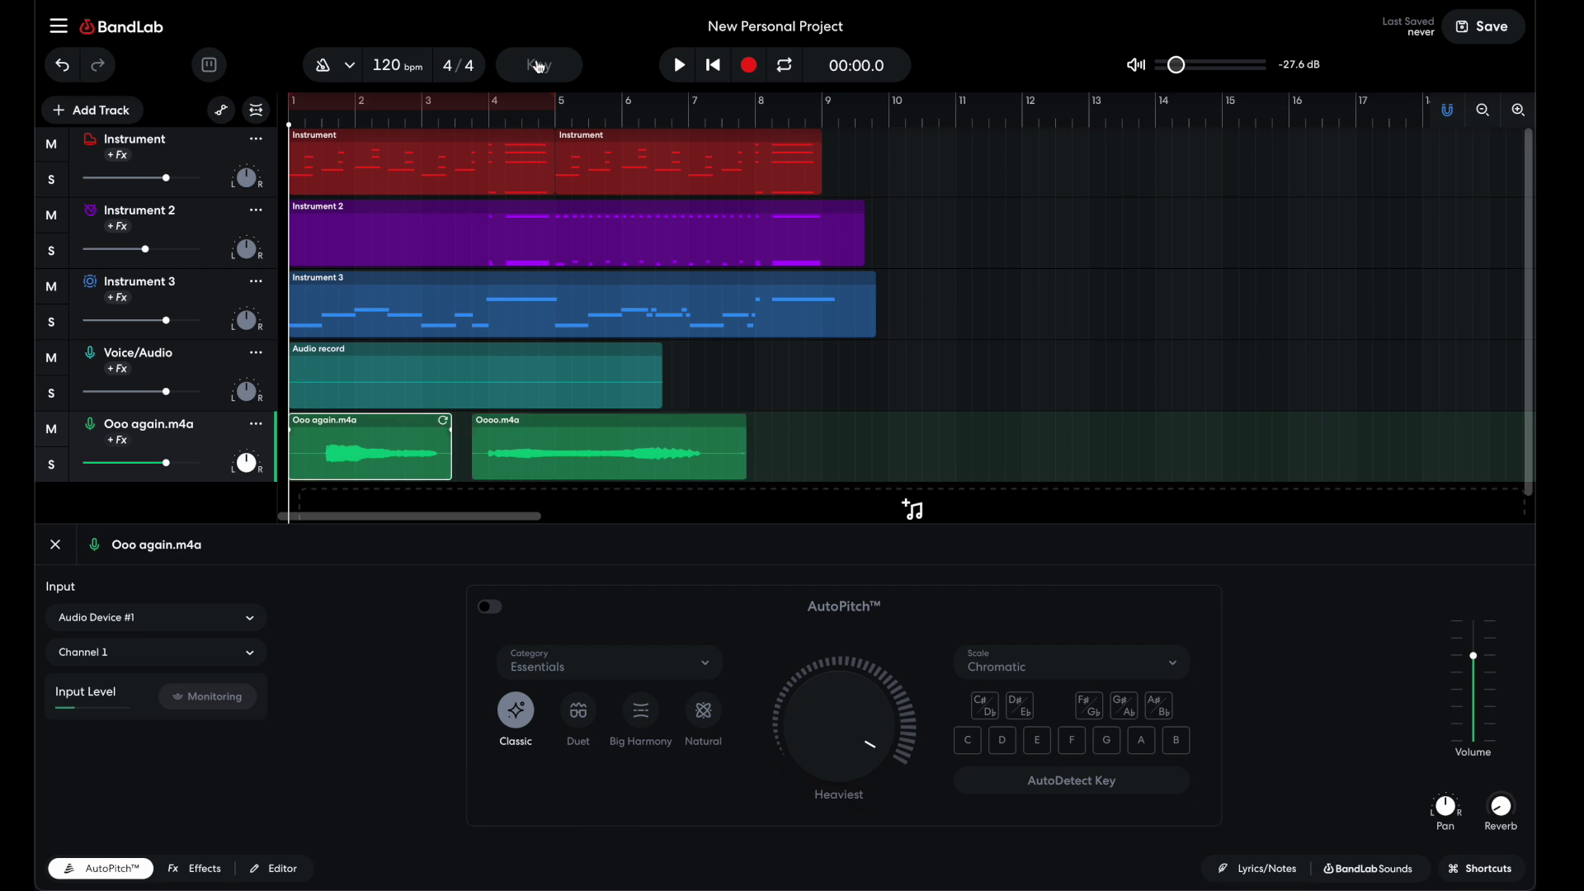
left_click(679, 65)
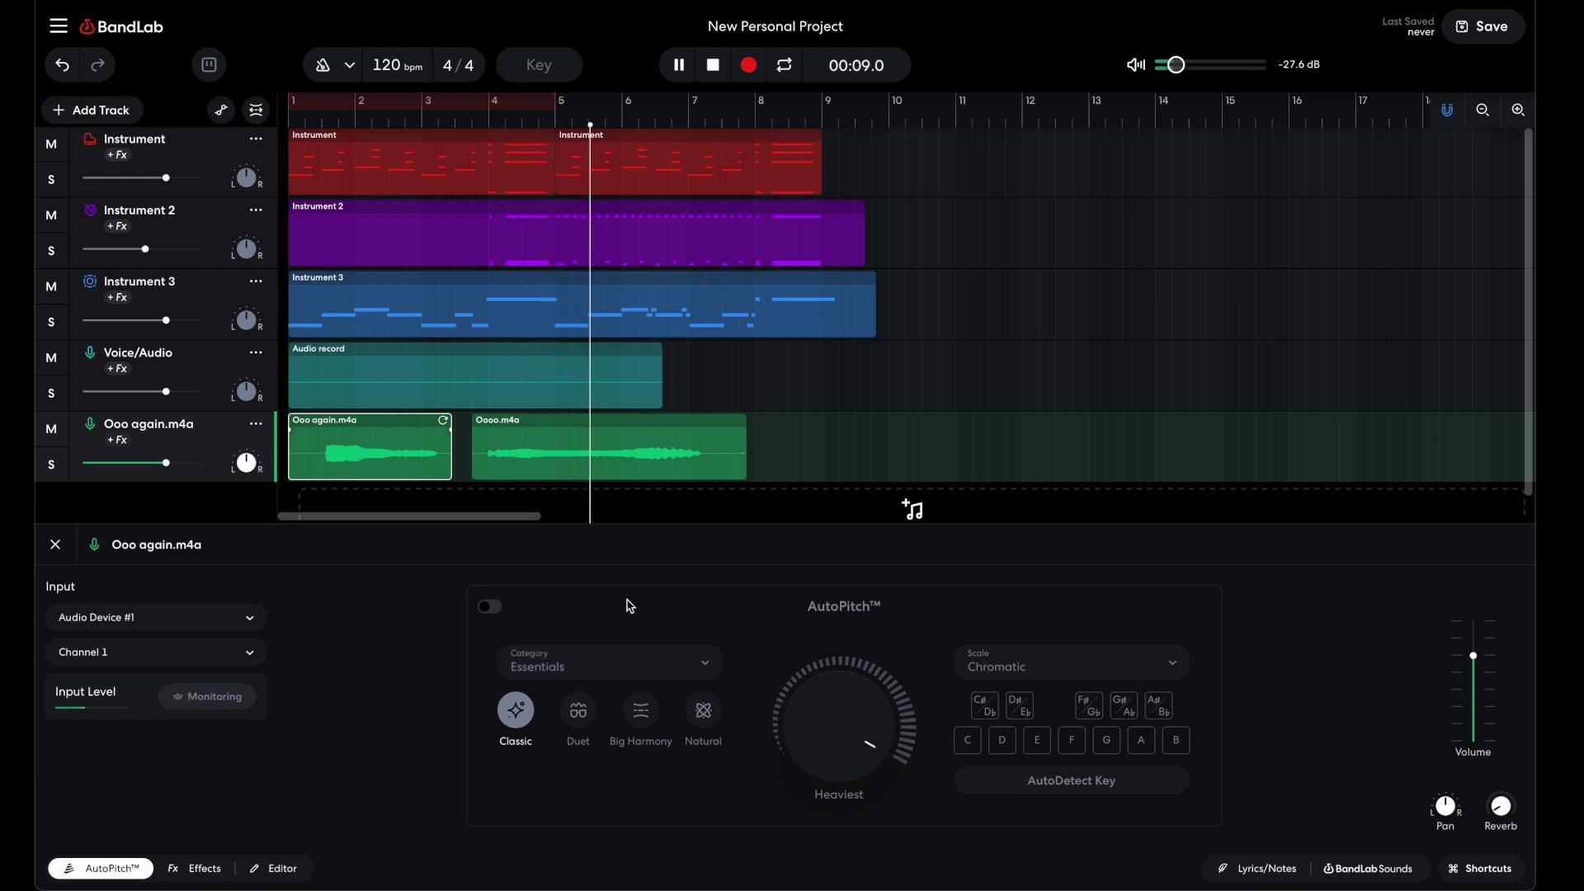
left_click(540, 438)
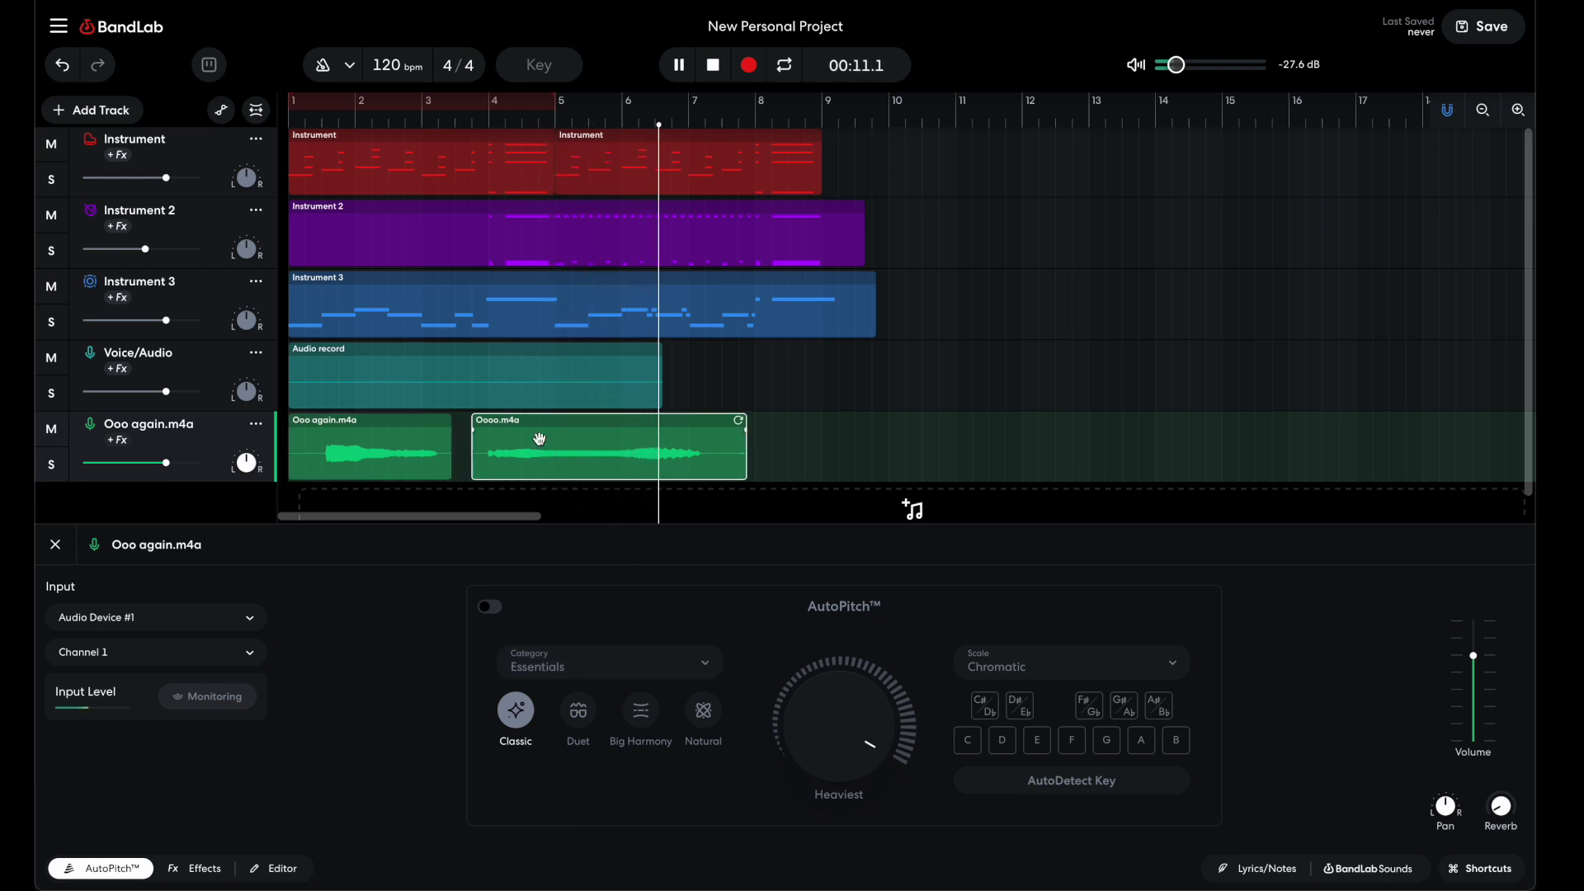
key("Delete")
Duplicate the Ooo again.m4a clip, place the copy just before bar 6 on the same track, and stop playback
left_click(380, 431)
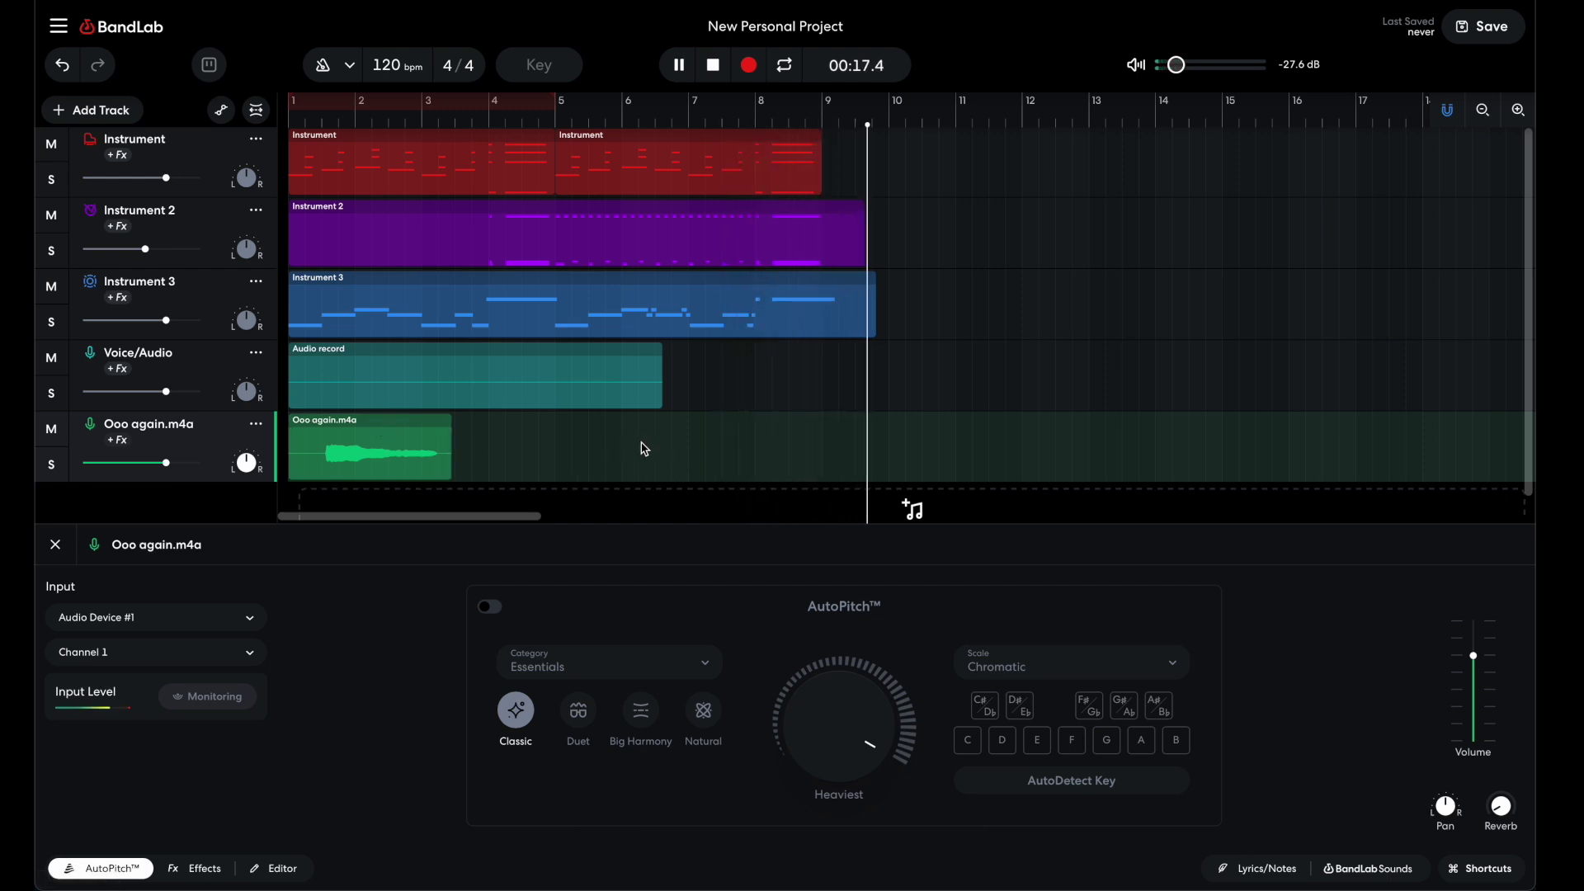
key("ctrl+v")
left_click_drag(876, 429, 611, 429)
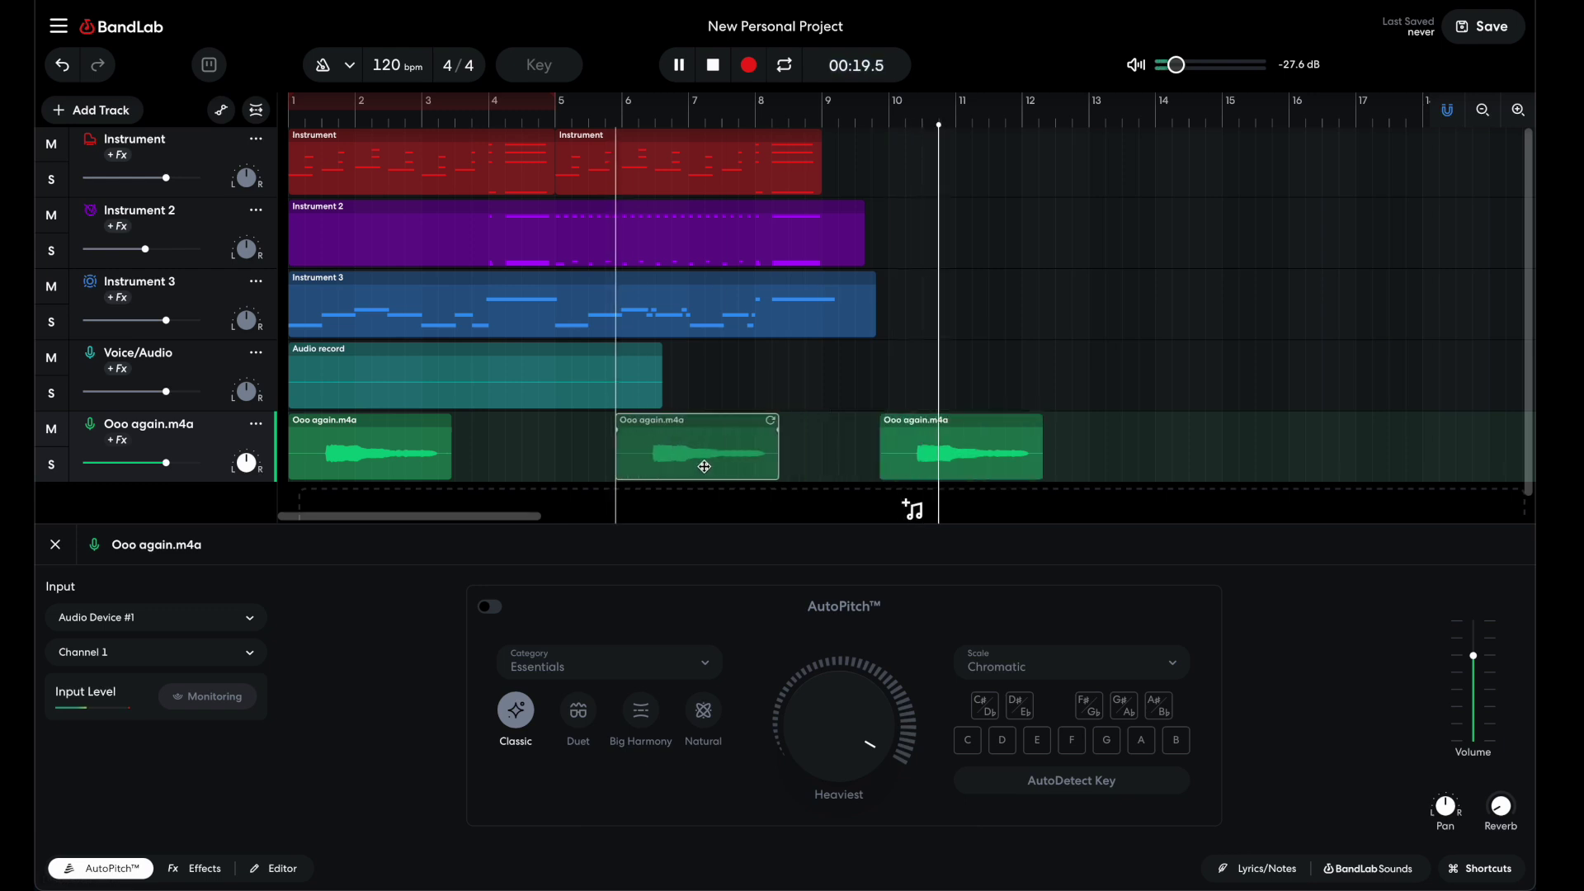
left_click(712, 69)
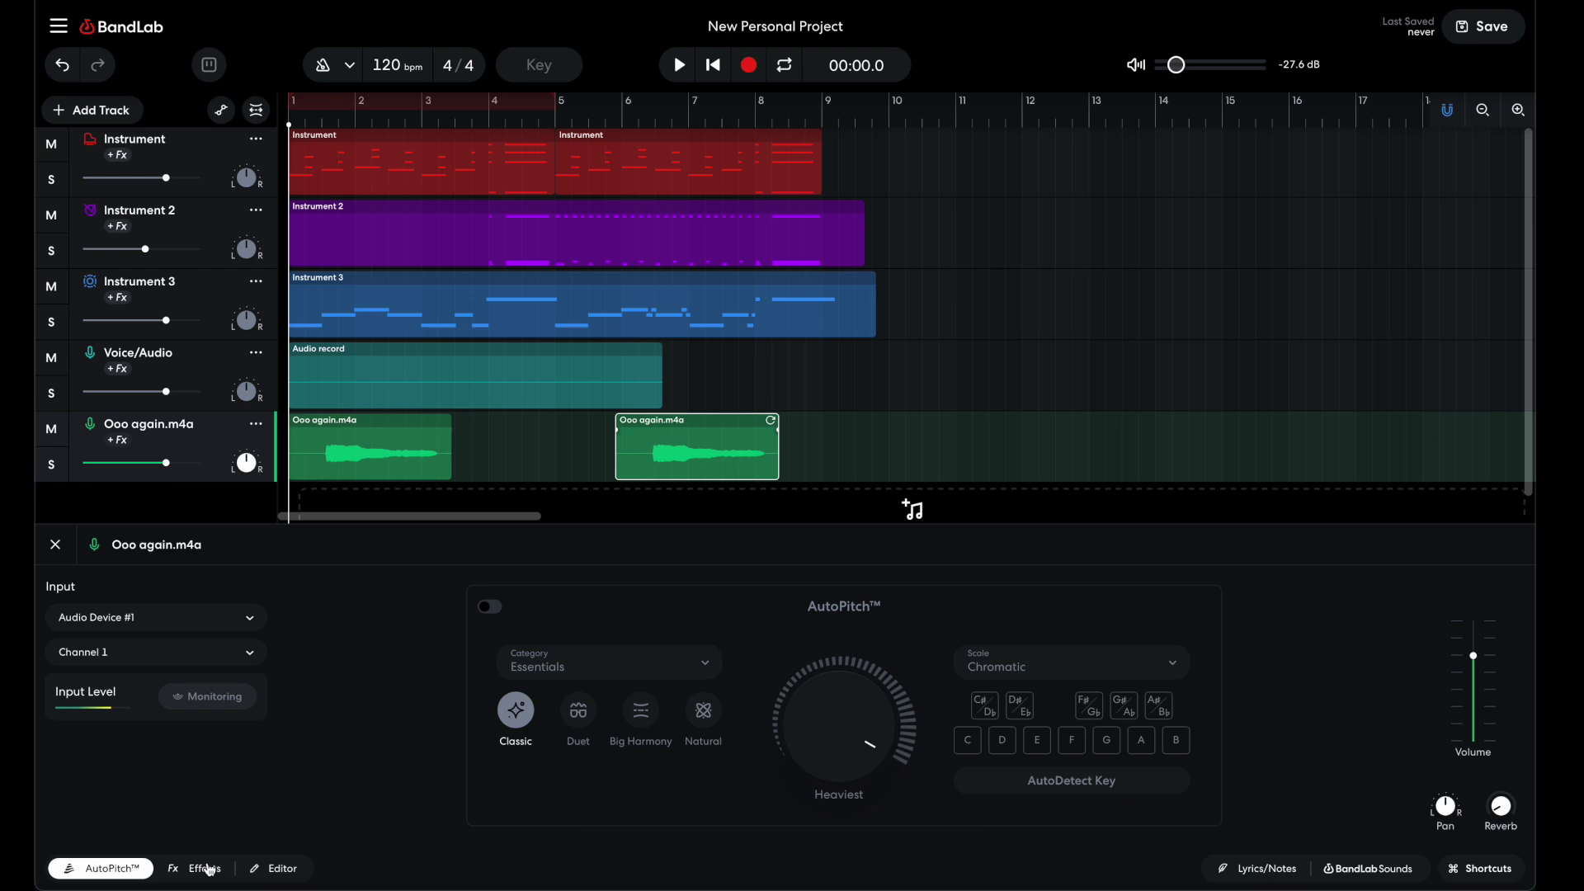
Add the Filter Echo + effect to the Ooo again.m4a track
left_click(55, 546)
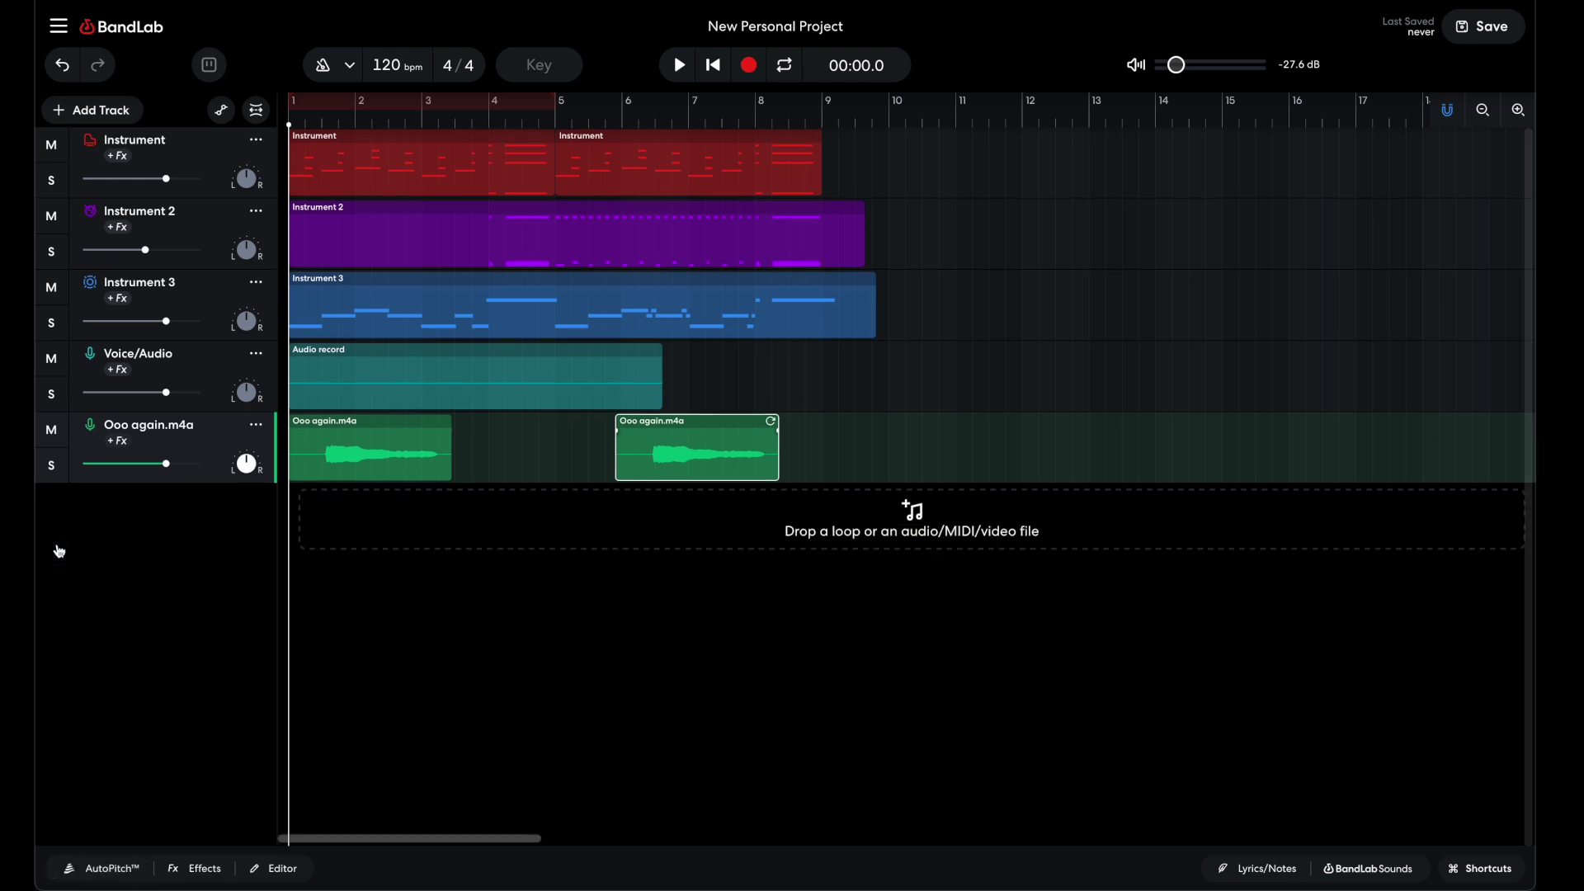
left_click(92, 437)
left_click(176, 877)
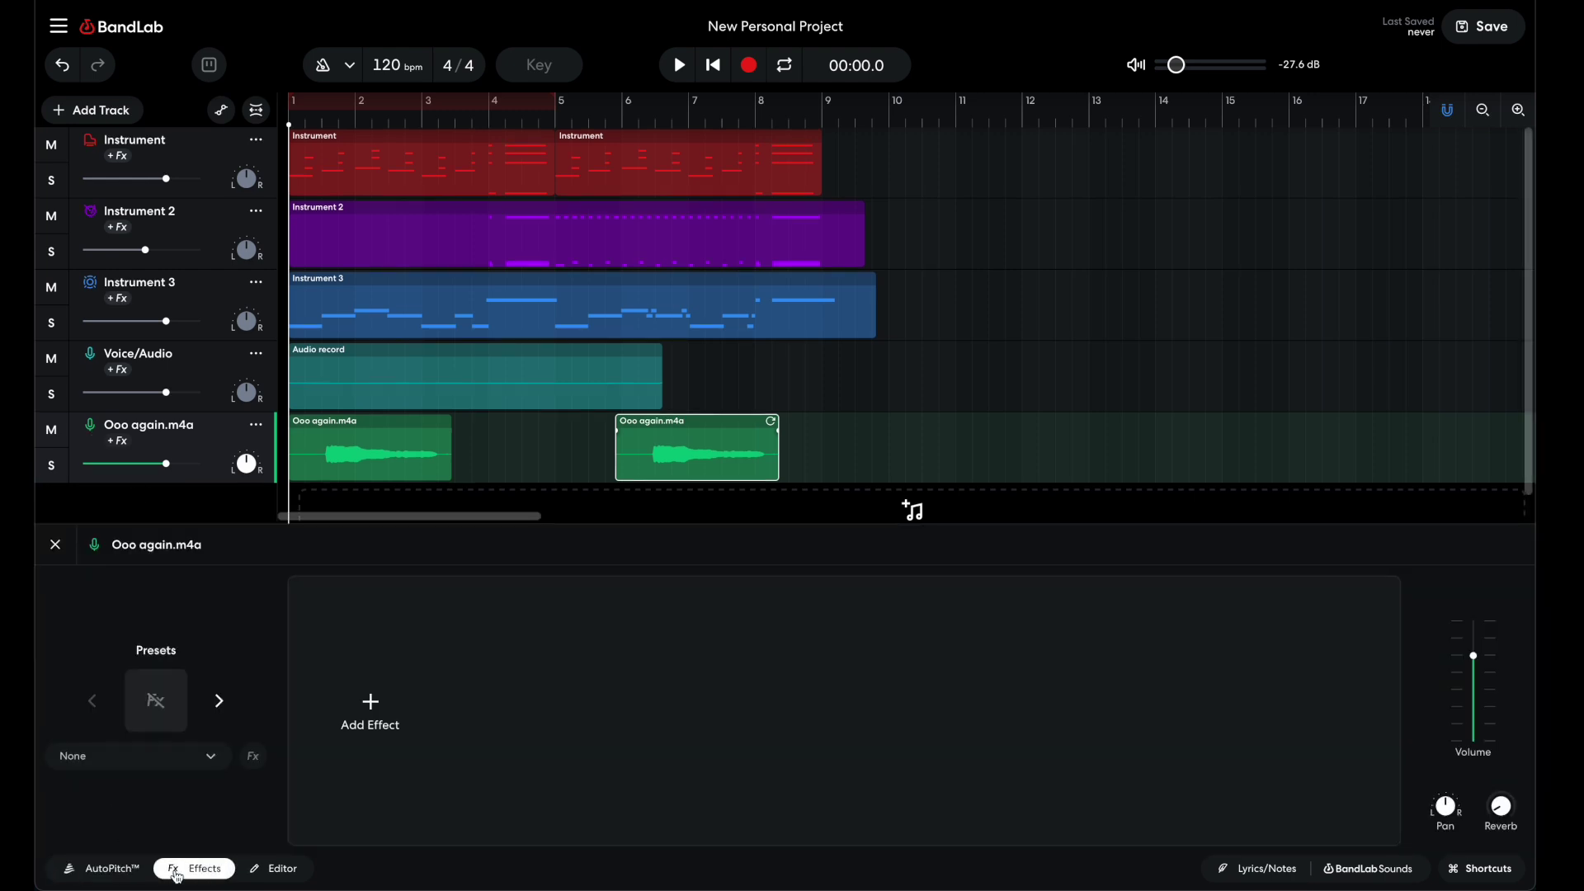
left_click(342, 718)
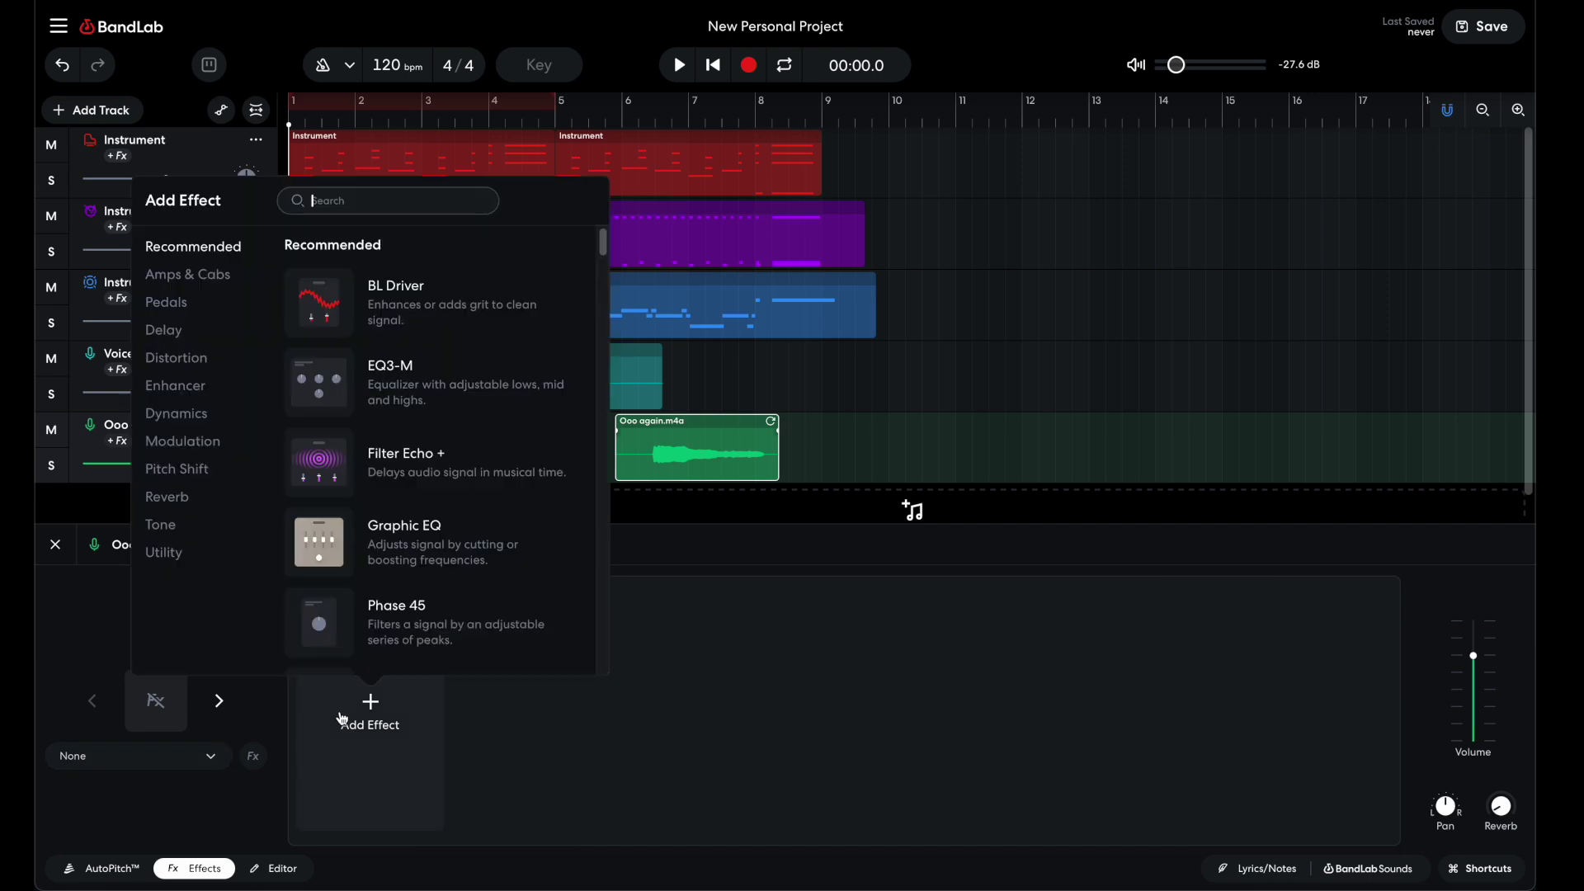
left_click(395, 452)
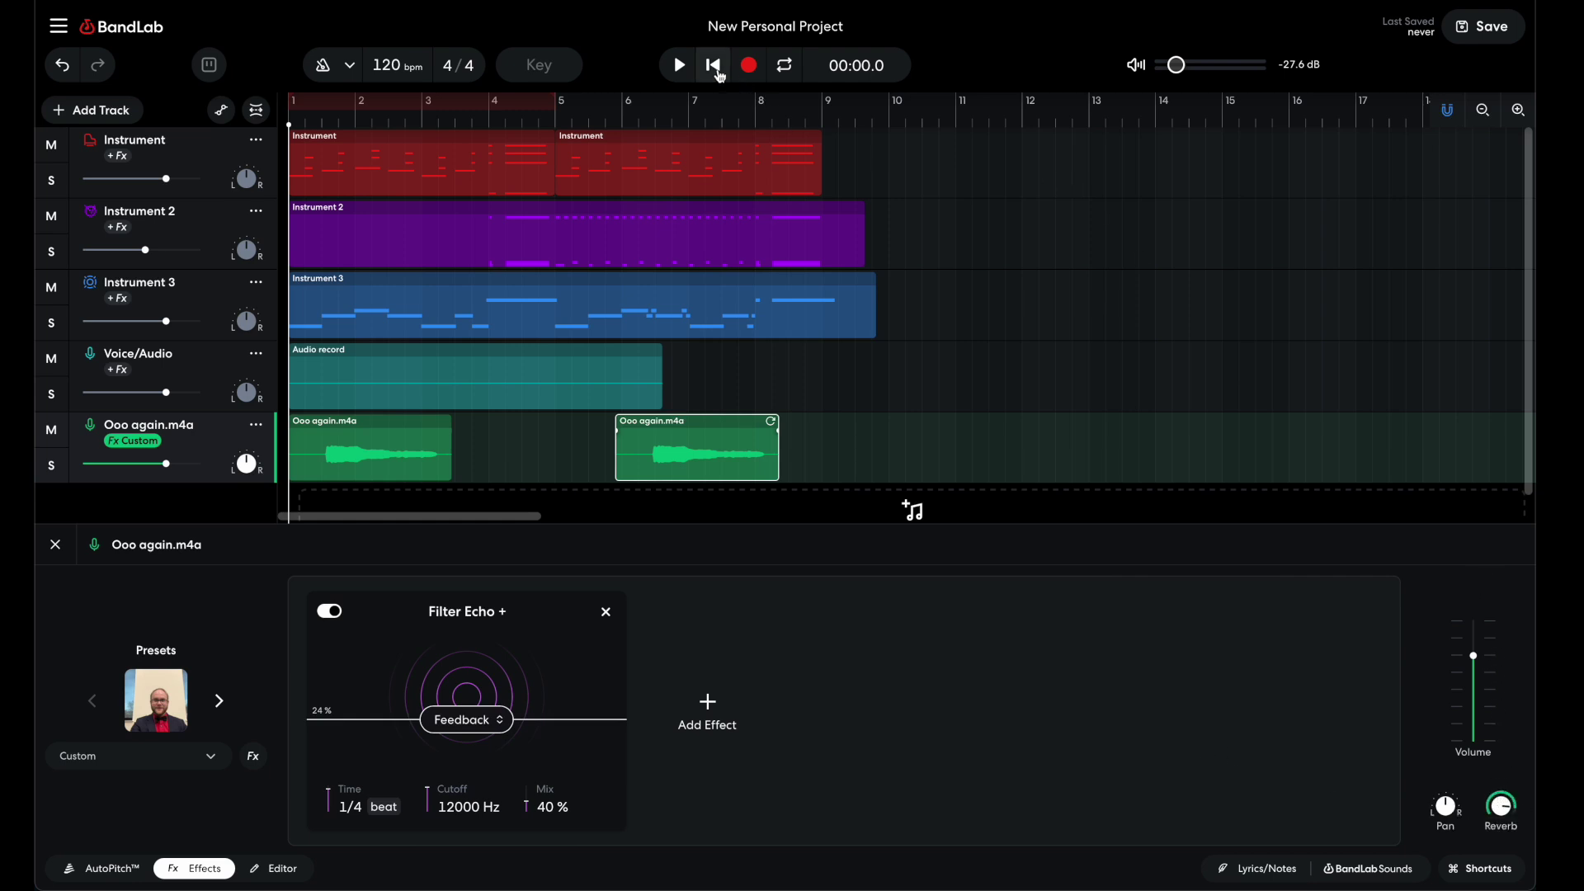
Listen to the echo effect in the song, temporarily soloing the Ooo again.m4a track during playback
left_click(680, 65)
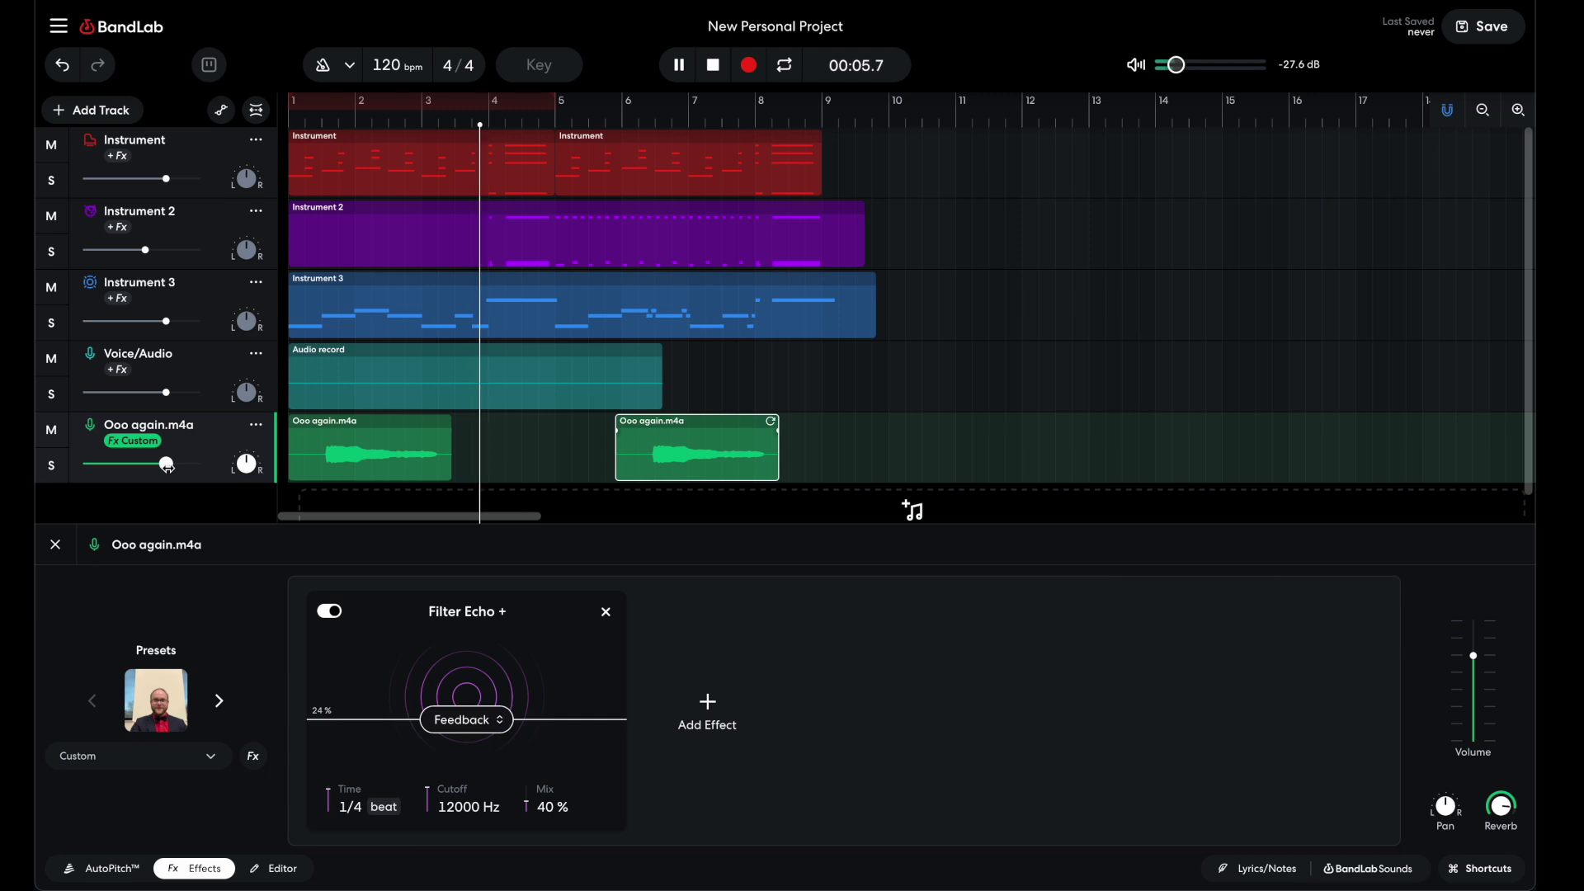
left_click(51, 469)
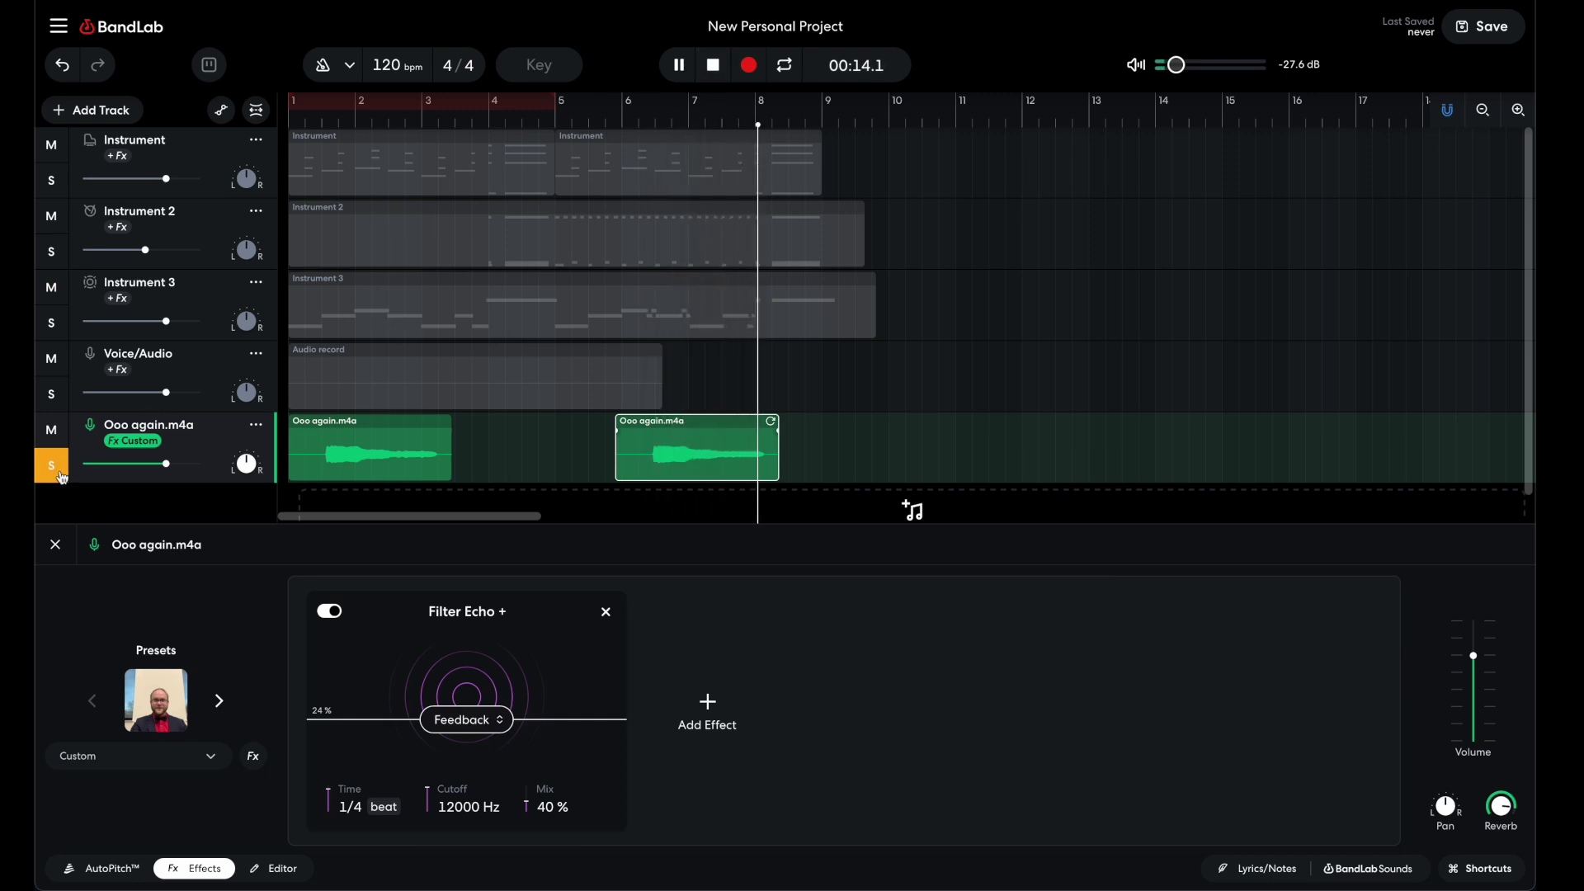
key("shift+s")
left_click(714, 68)
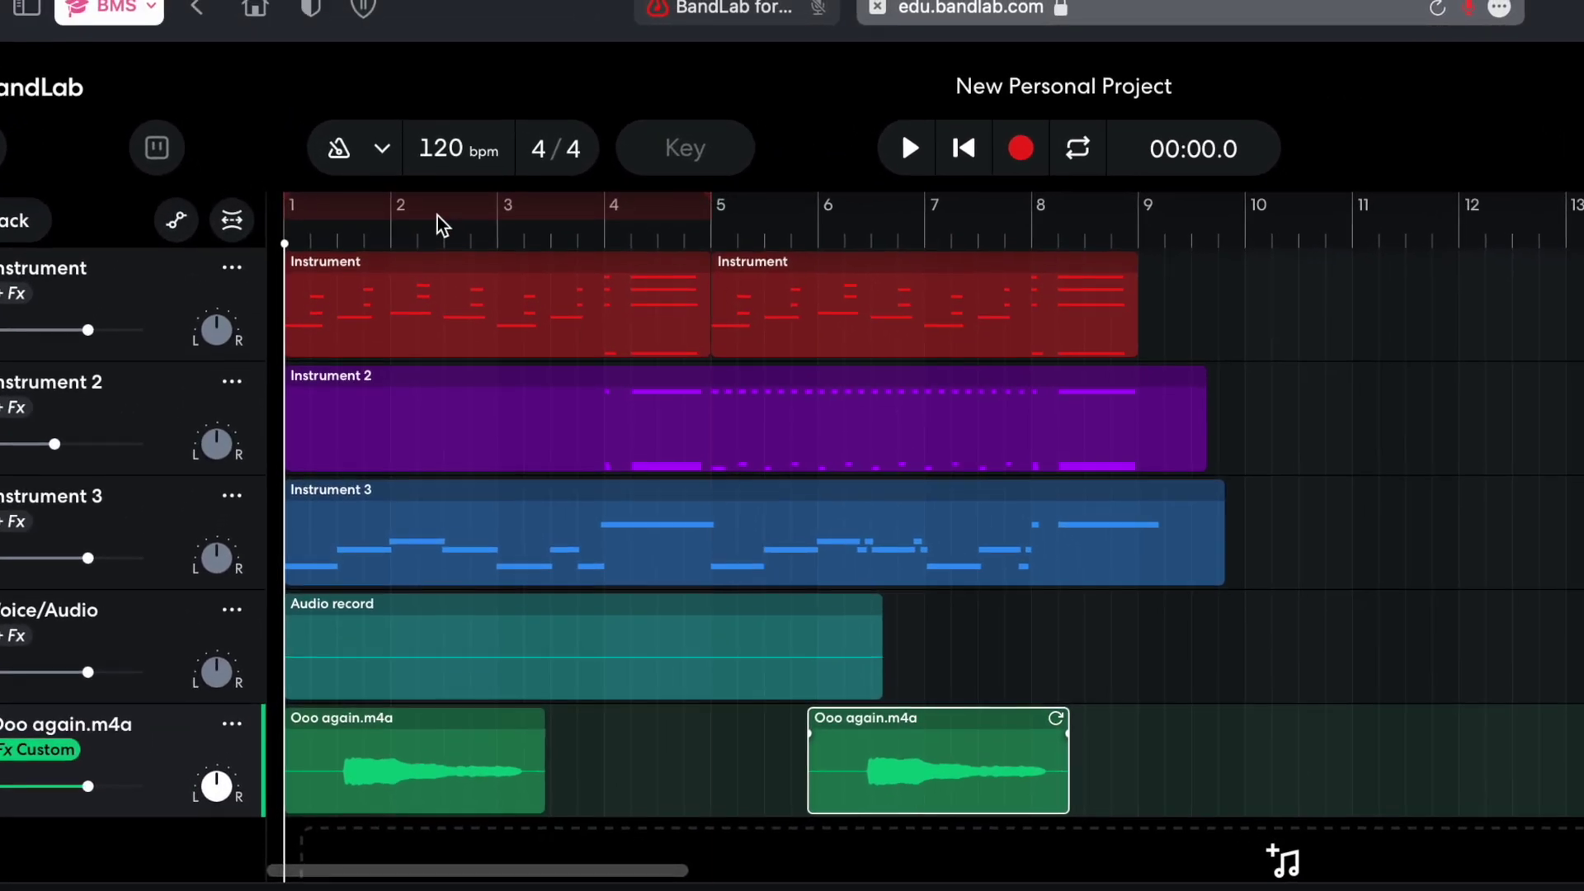
Turn on looping, play with the loop region shortened to bar 1, and extend the region back over bars 1 to 4
left_click(422, 192)
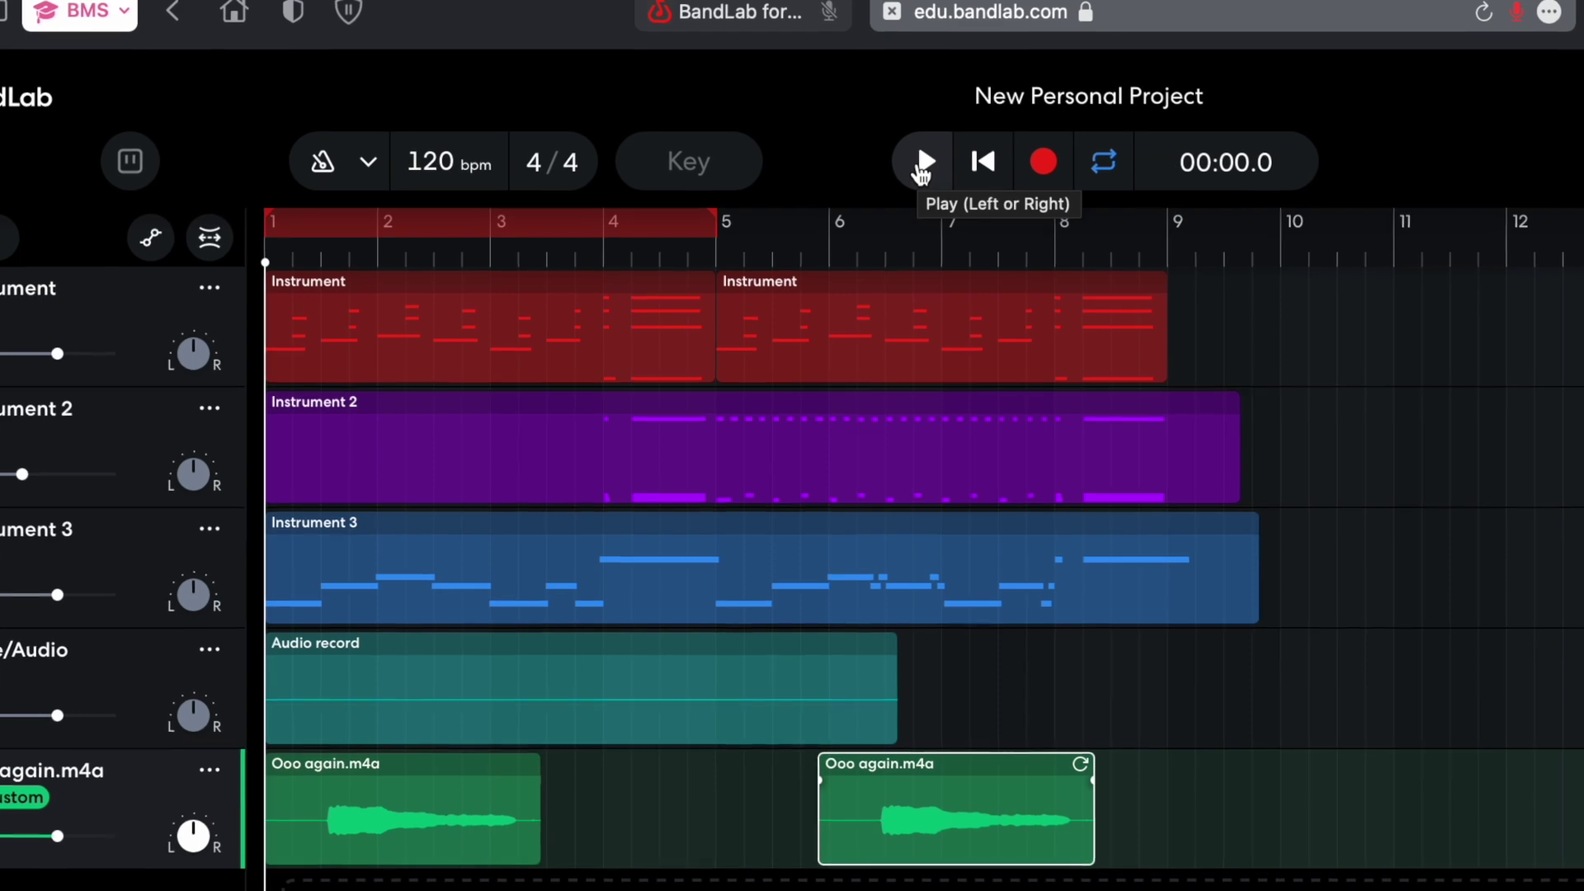
left_click_drag(722, 242, 353, 247)
left_click(973, 200)
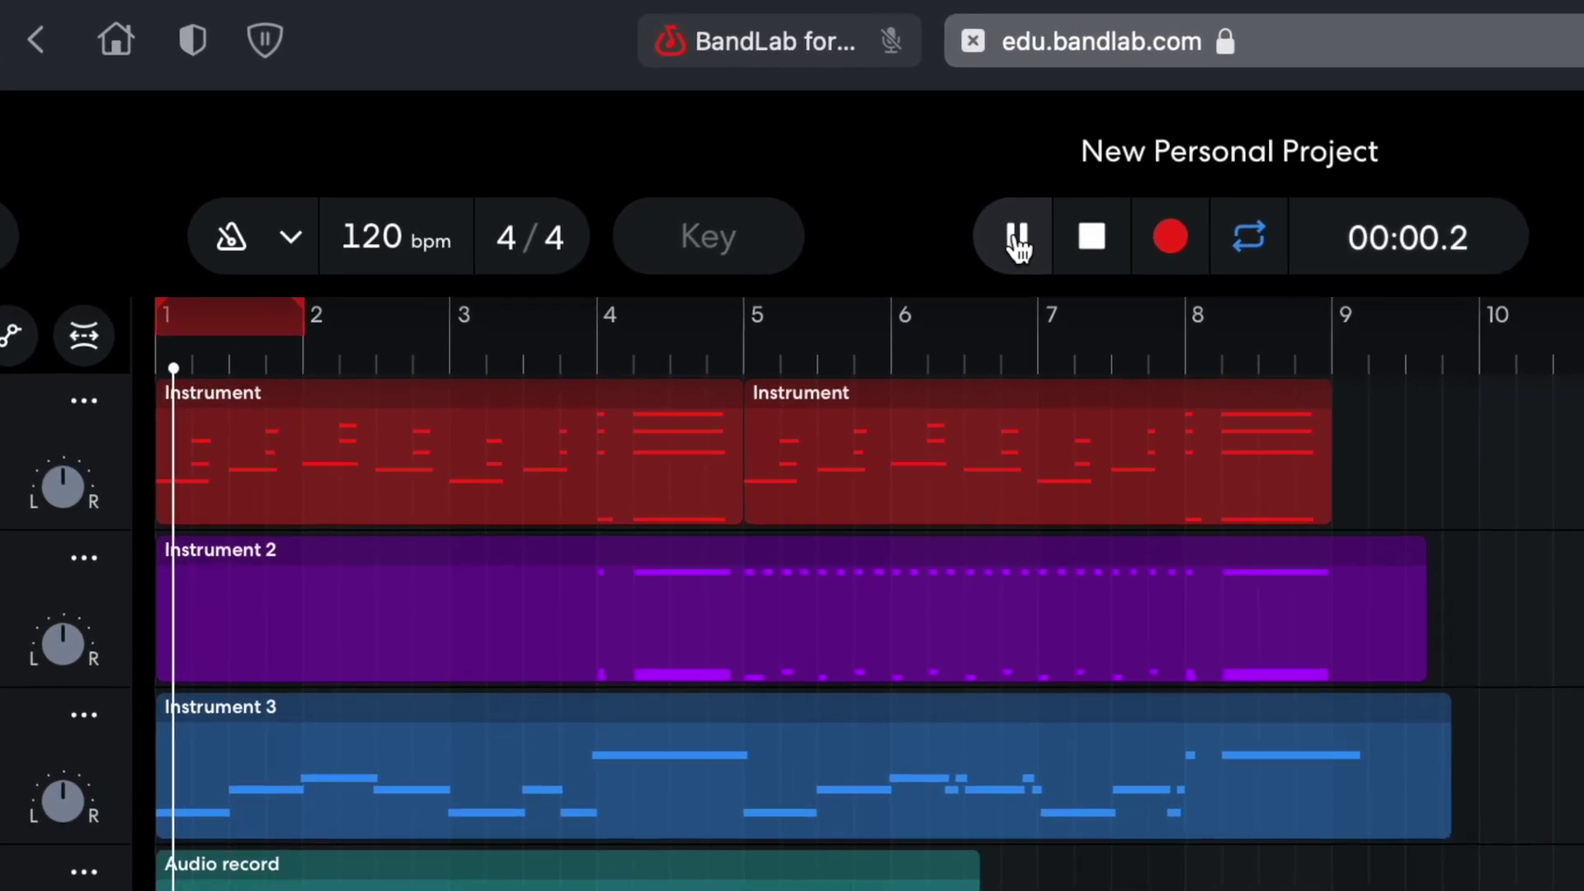
left_click(1109, 252)
left_click_drag(280, 348, 759, 373)
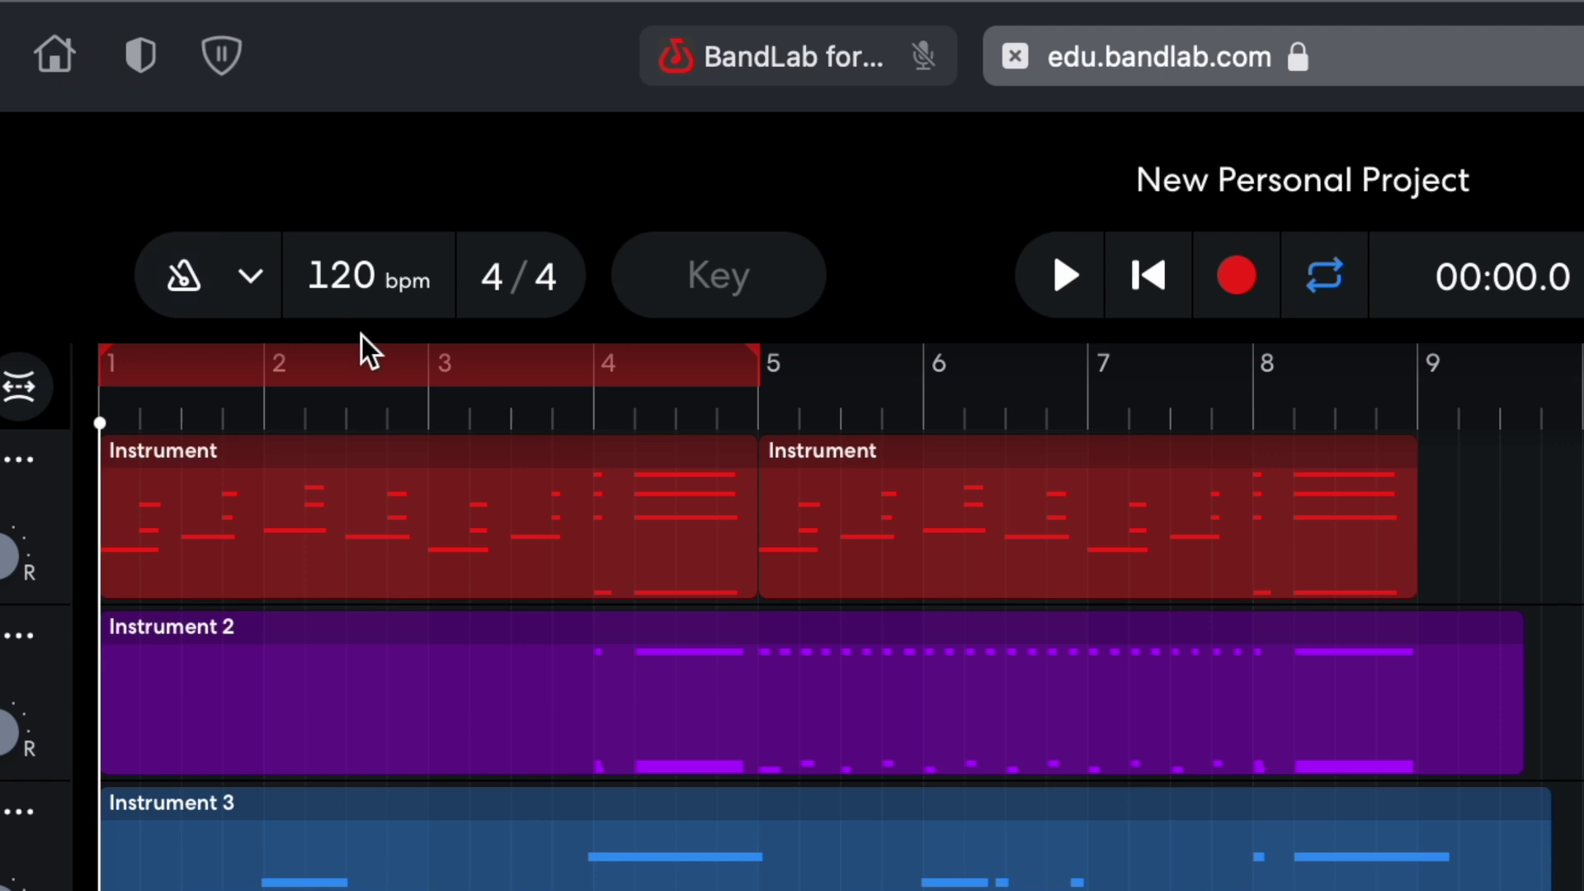
Toggle looping of bars 1 to 4 on and off several times, leaving it turned off
left_click(401, 368)
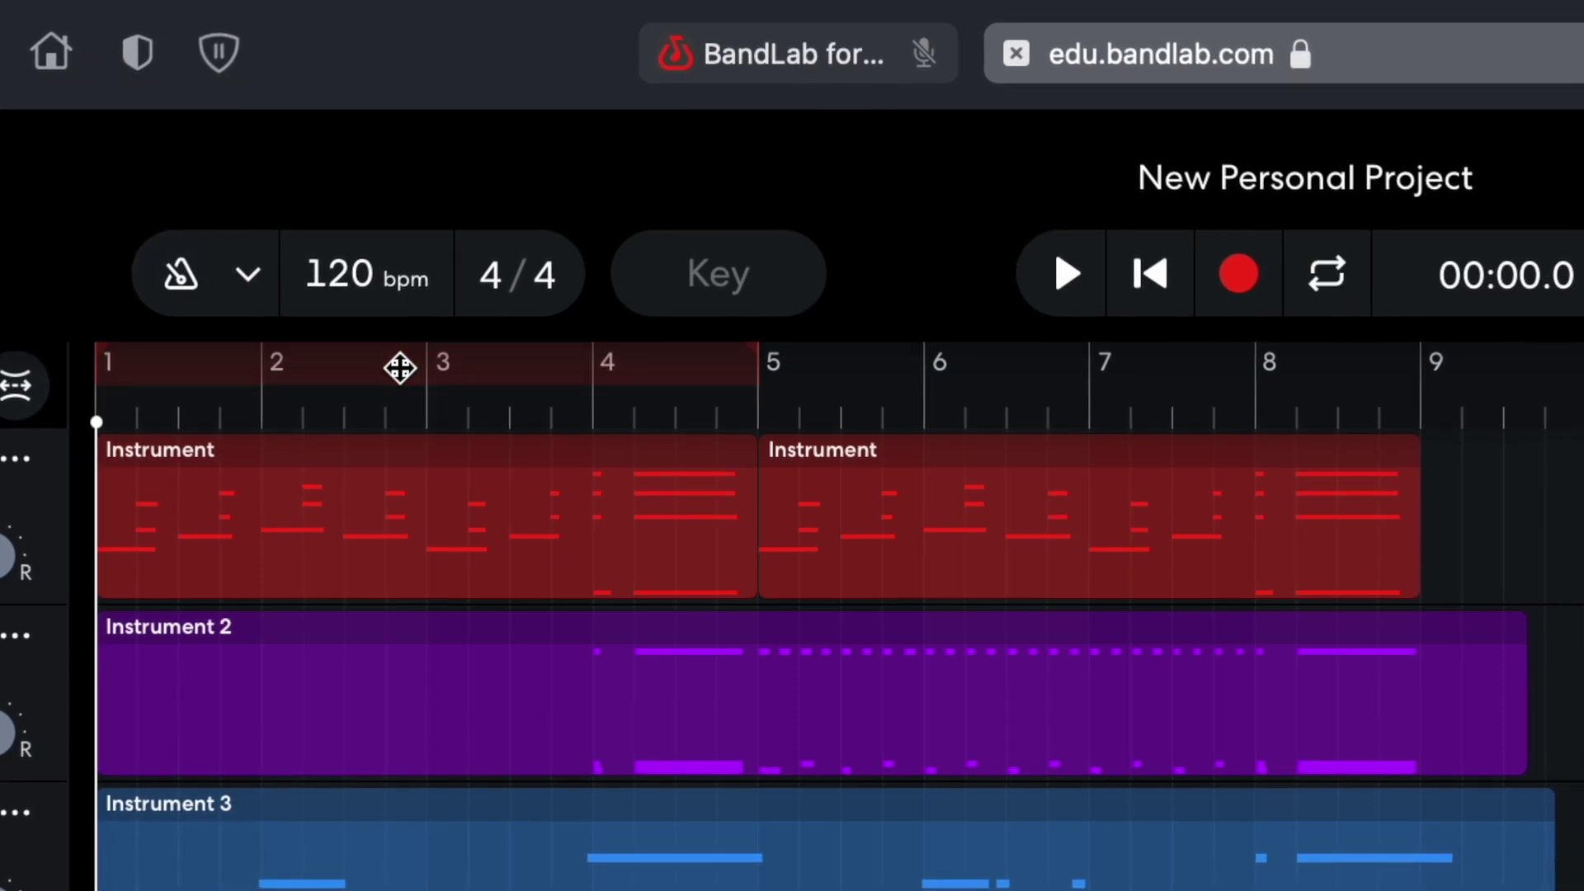
left_click(354, 369)
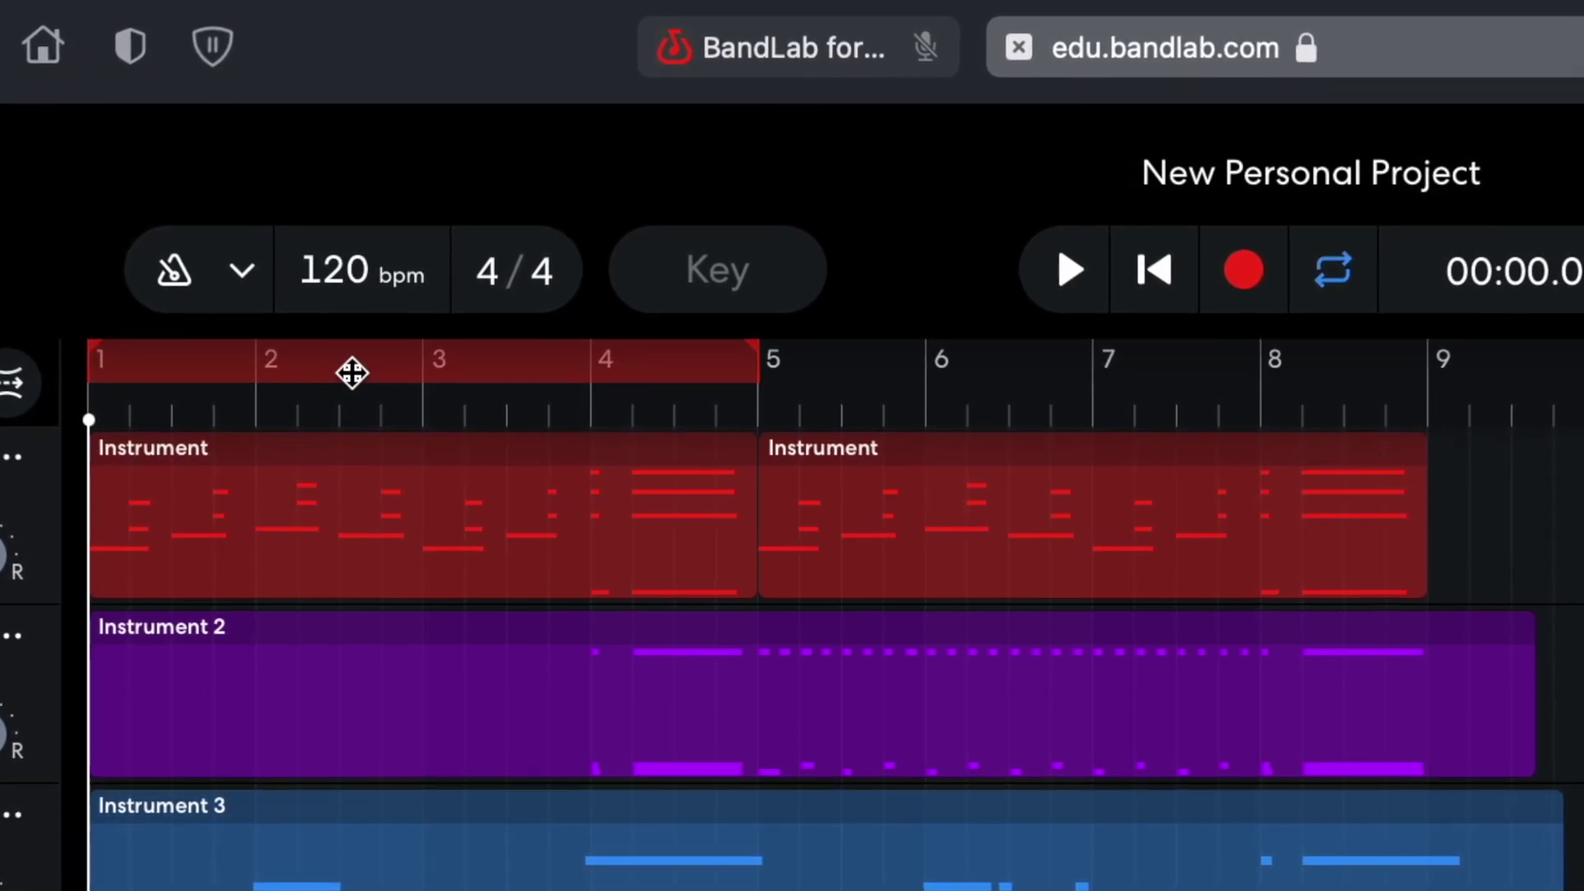
left_click(350, 372)
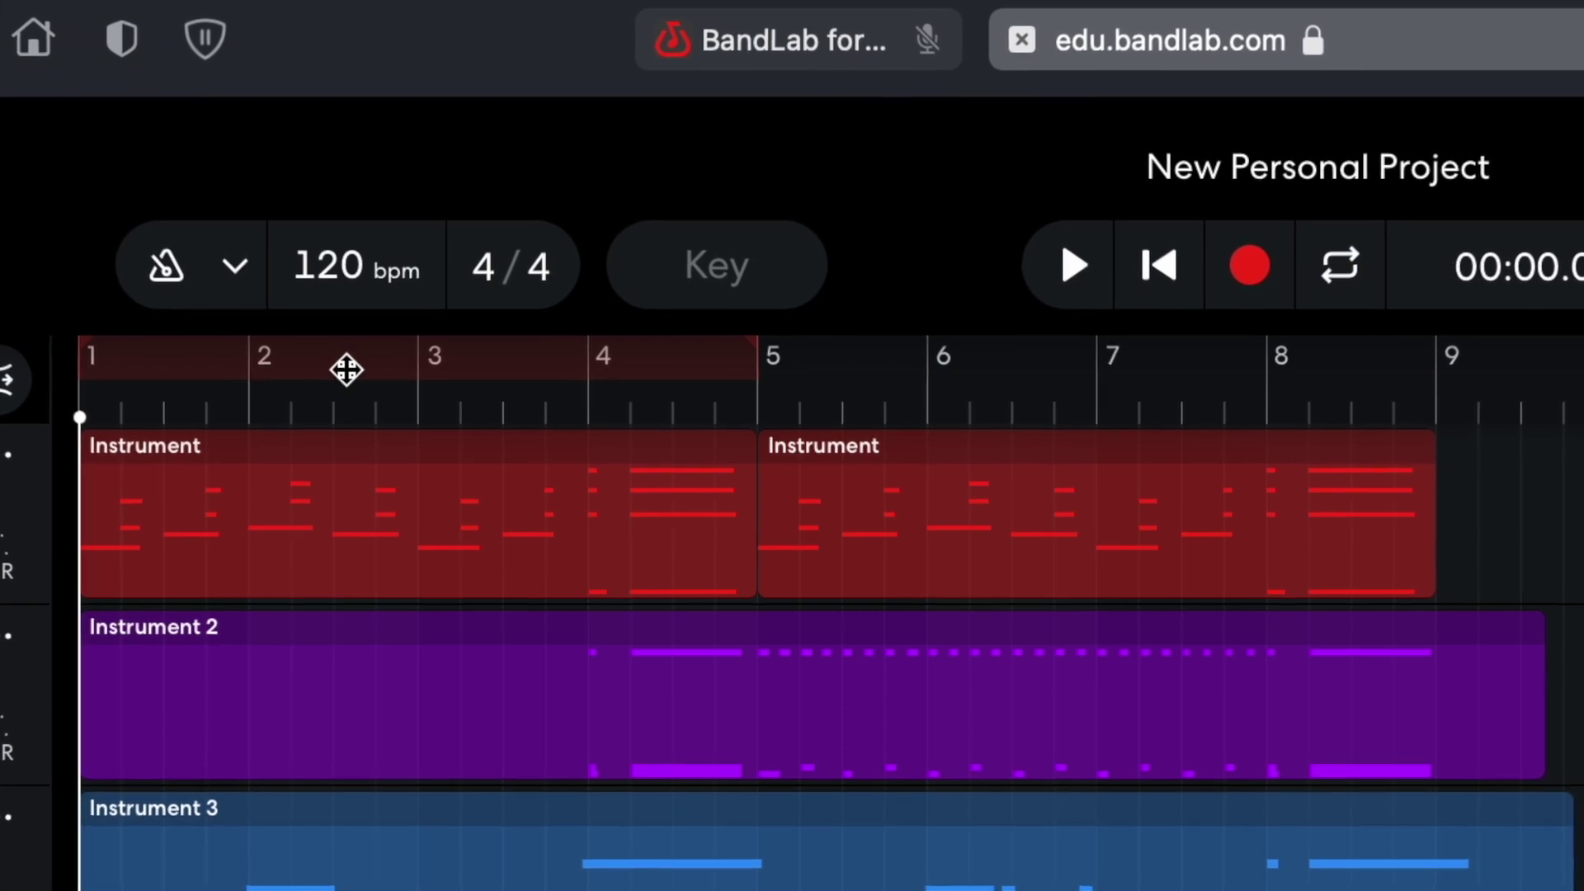
left_click(647, 371)
left_click(647, 369)
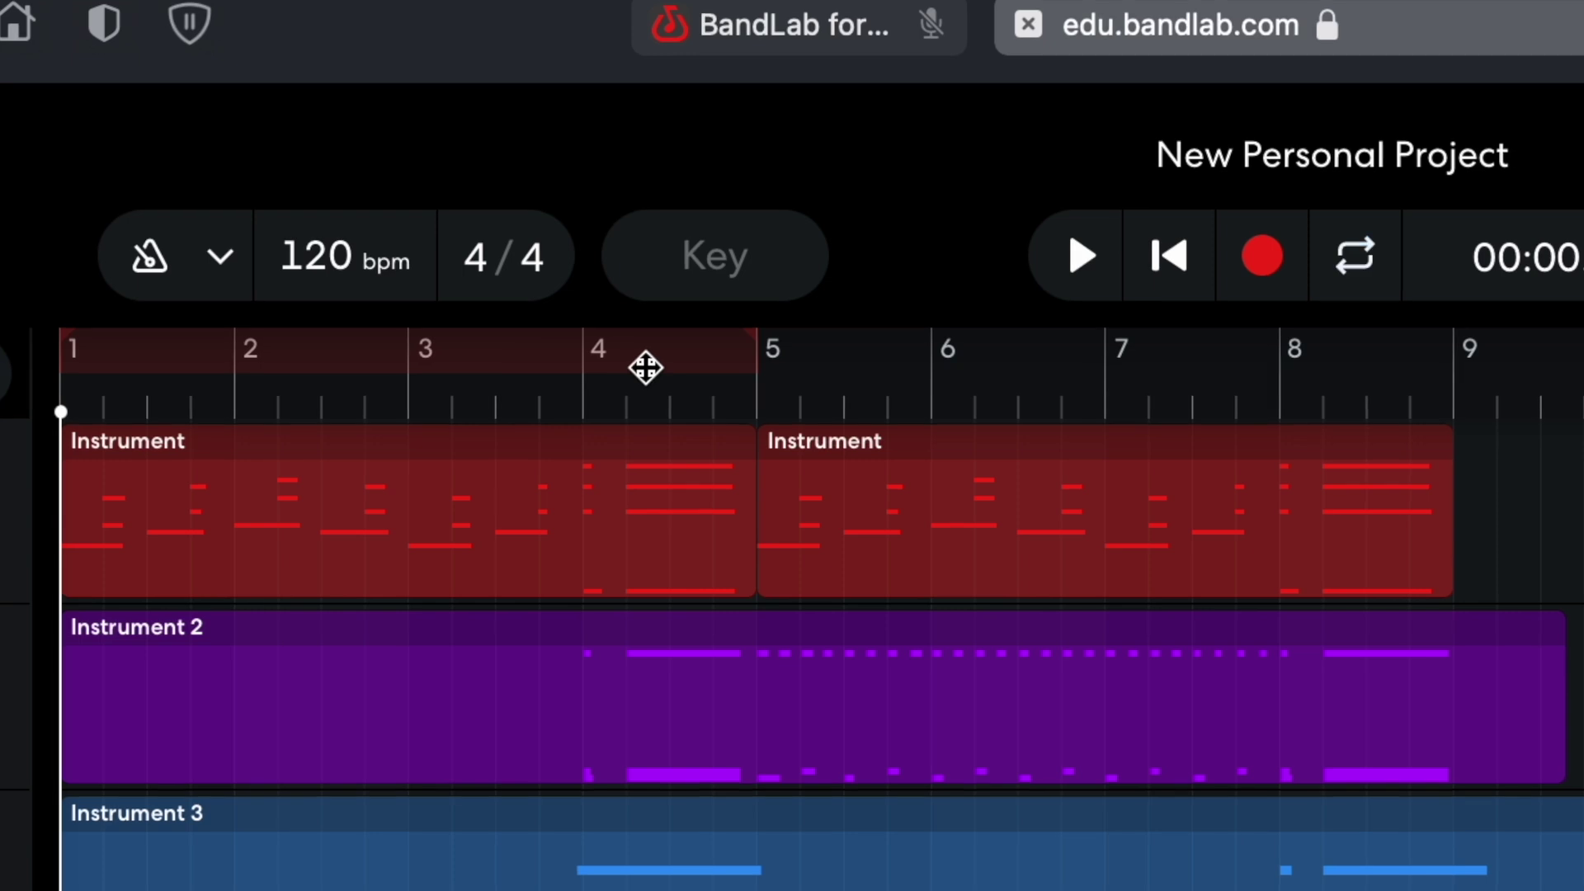
left_click(1369, 241)
left_click(1380, 241)
left_click(1383, 241)
left_click(1385, 241)
left_click(1384, 241)
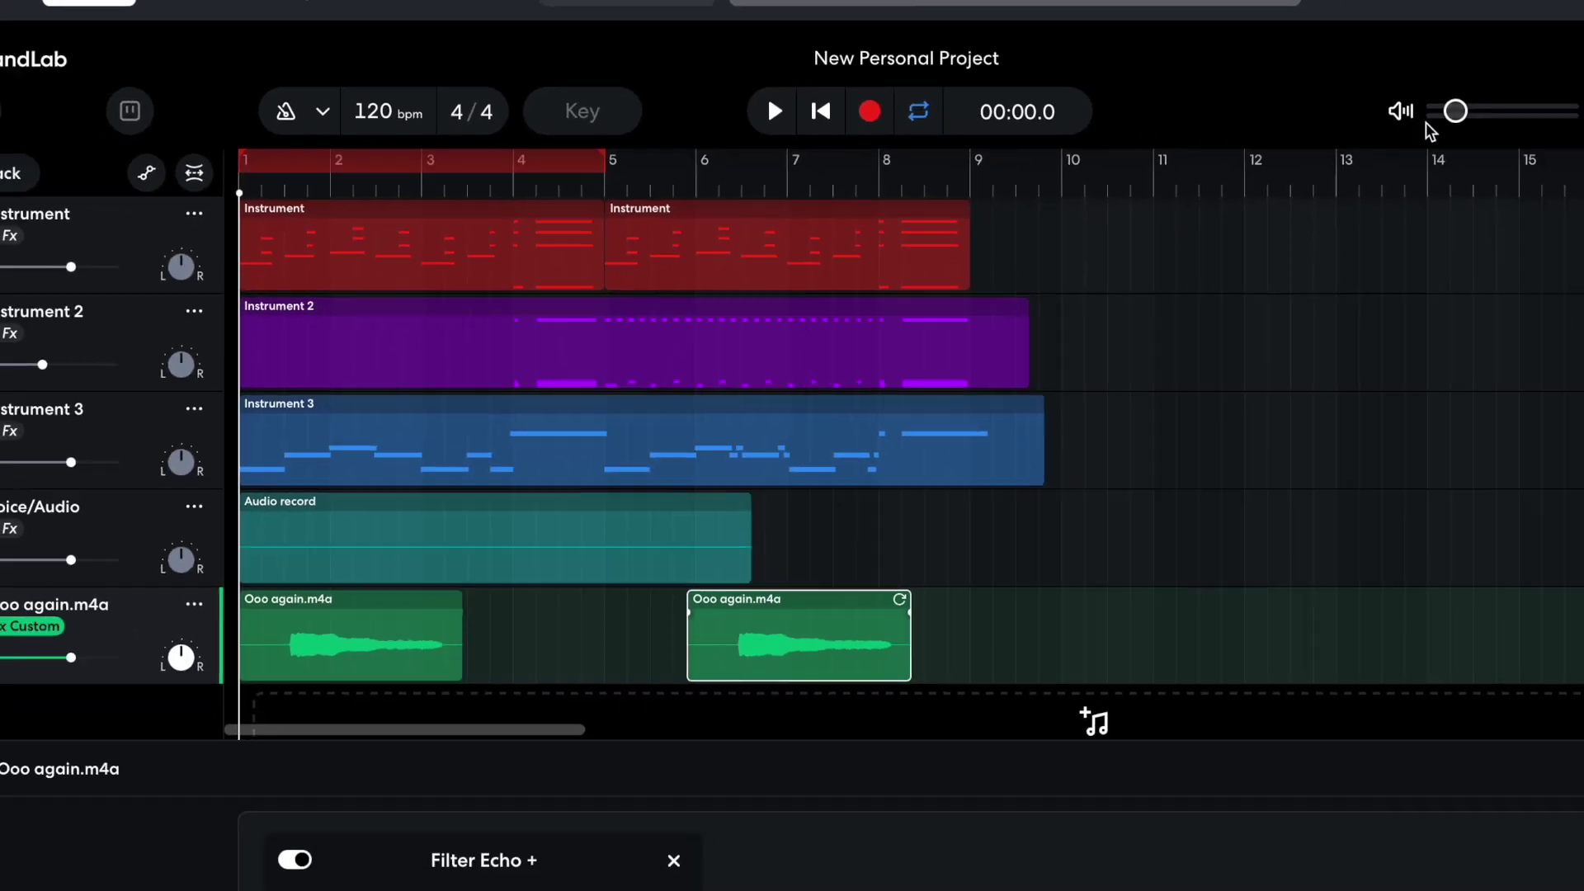
left_click(918, 112)
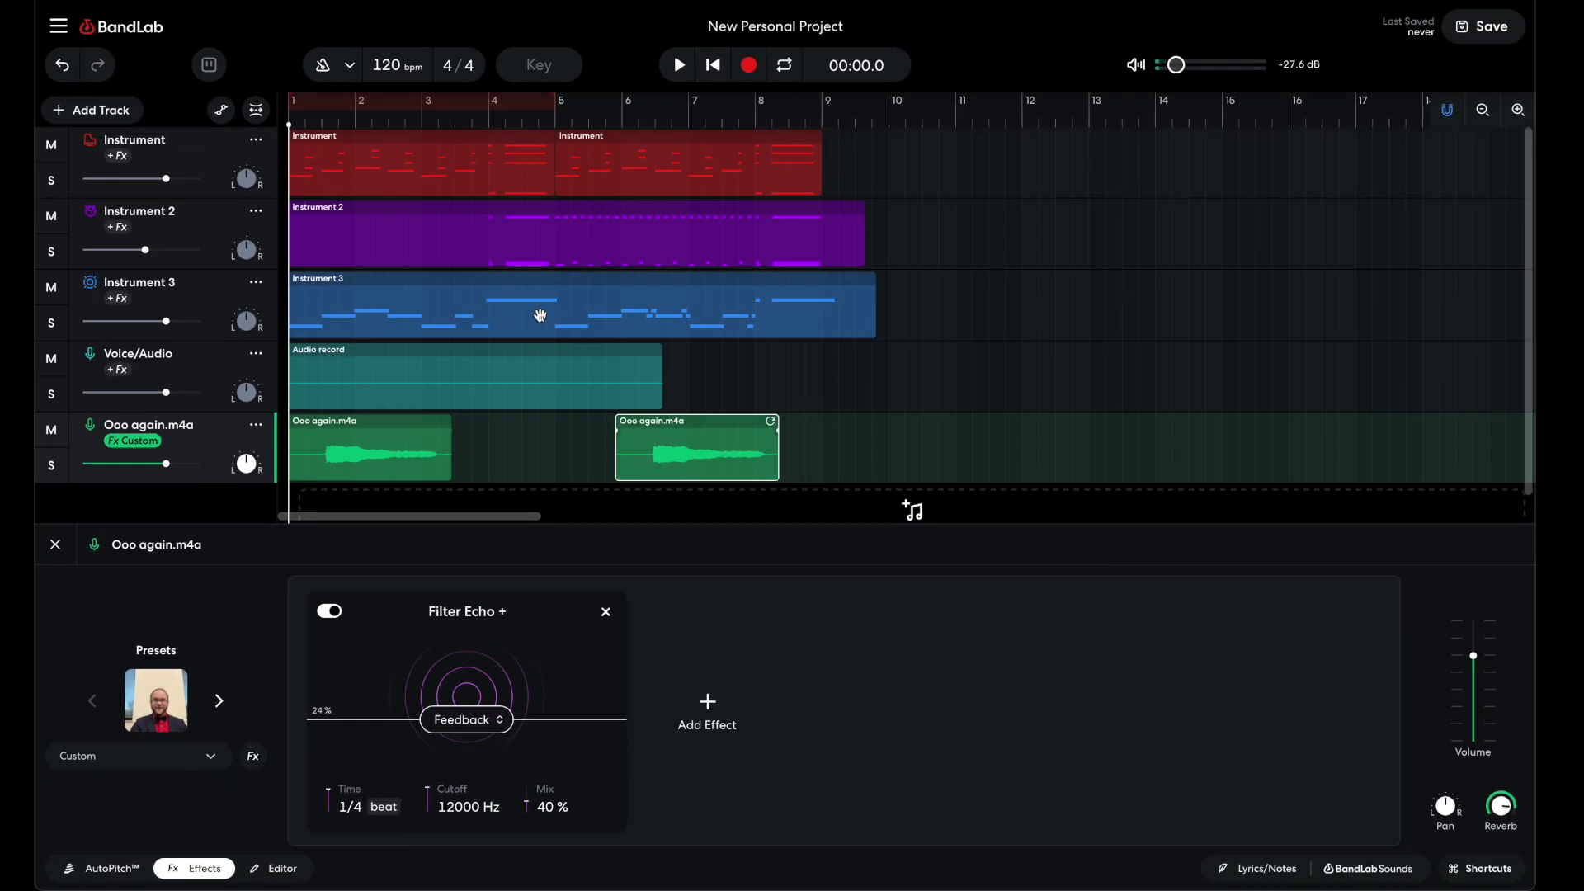